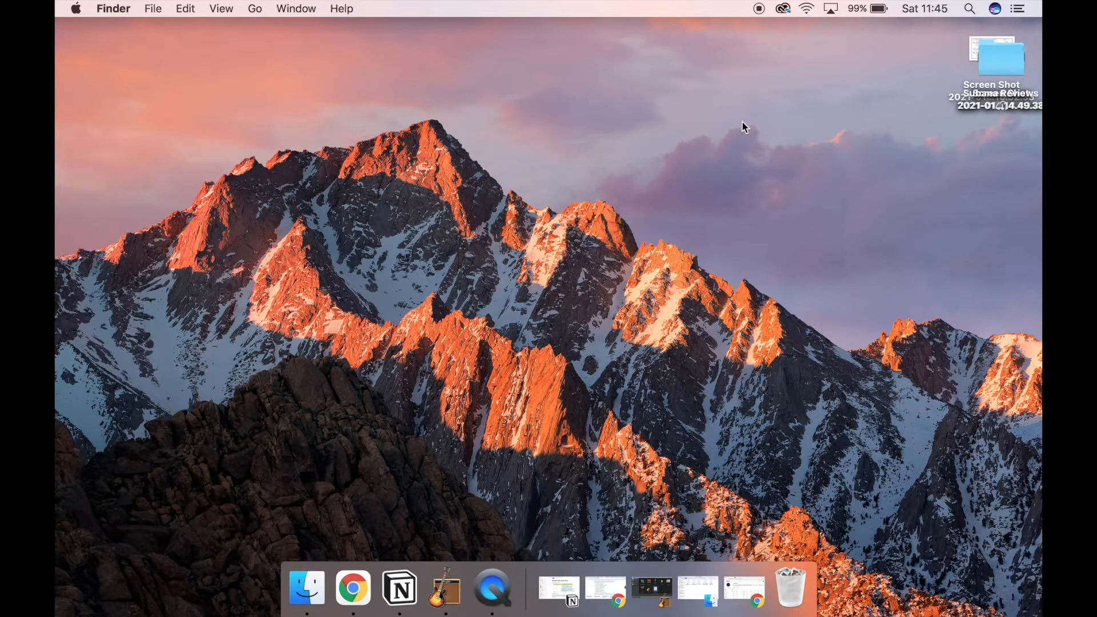
Step: Create an empty GarageBand project with a microphone audio track using Input 1
left_click(452, 594)
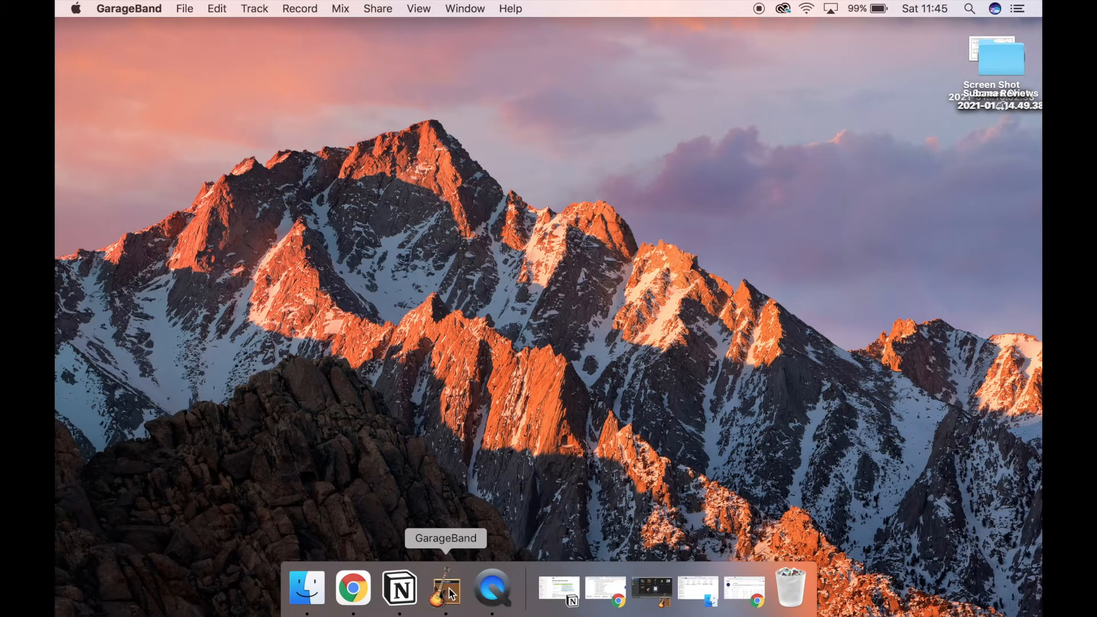
left_click(651, 591)
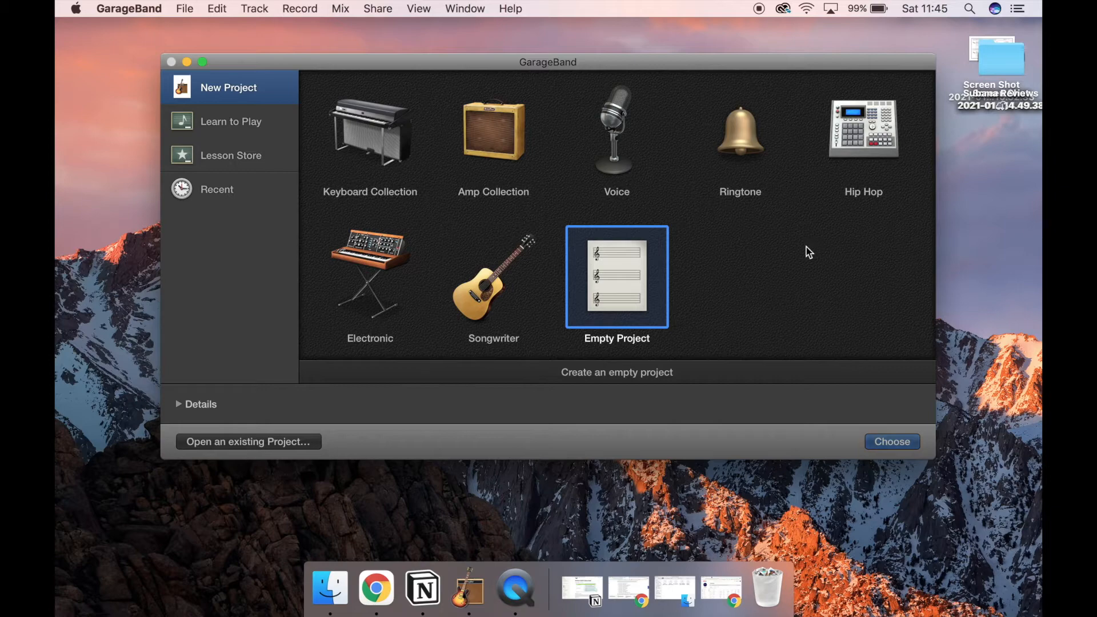
left_click(610, 146)
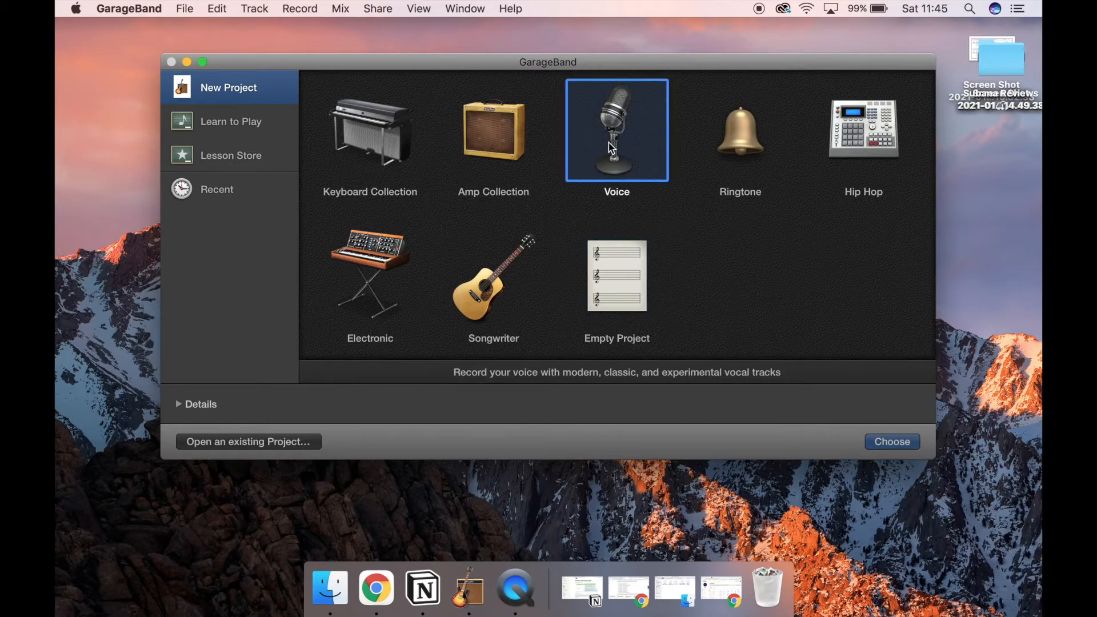
left_click(609, 289)
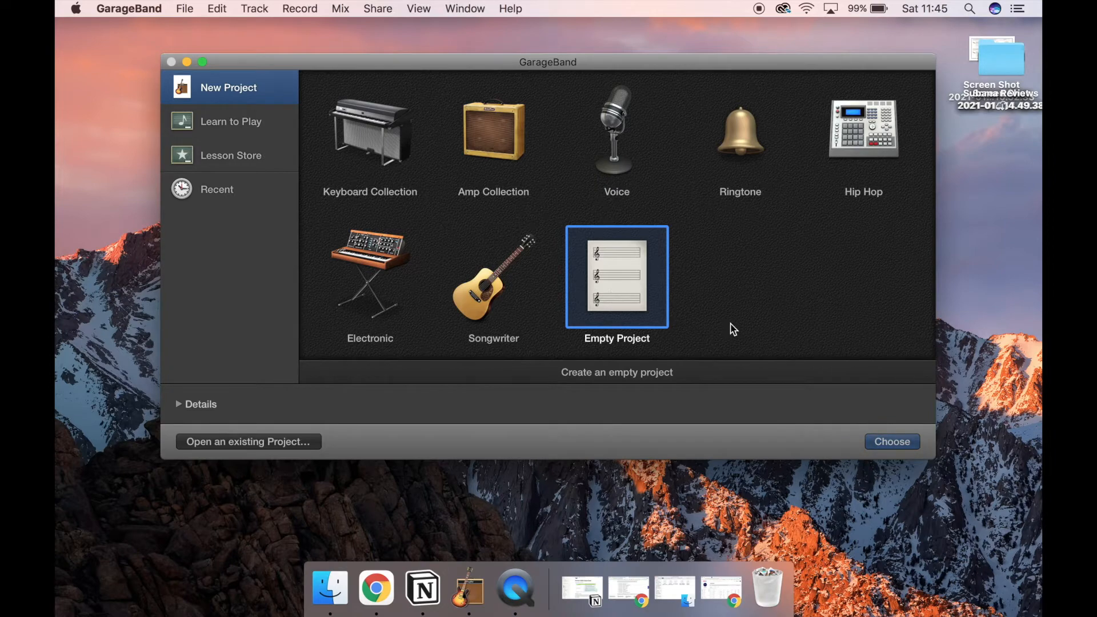
left_click(892, 448)
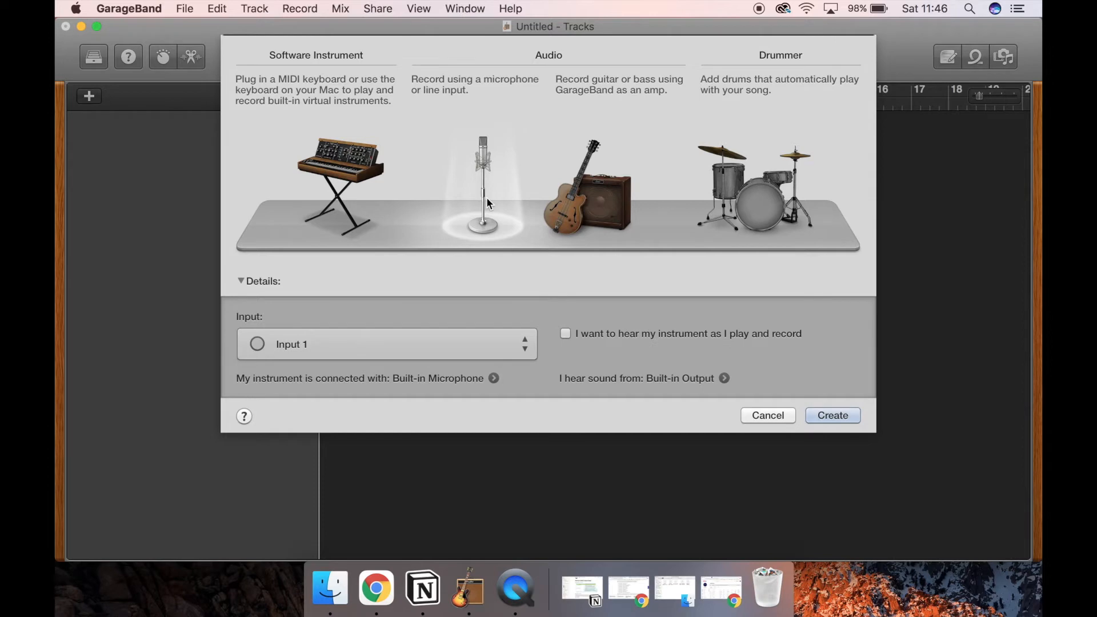
left_click(822, 420)
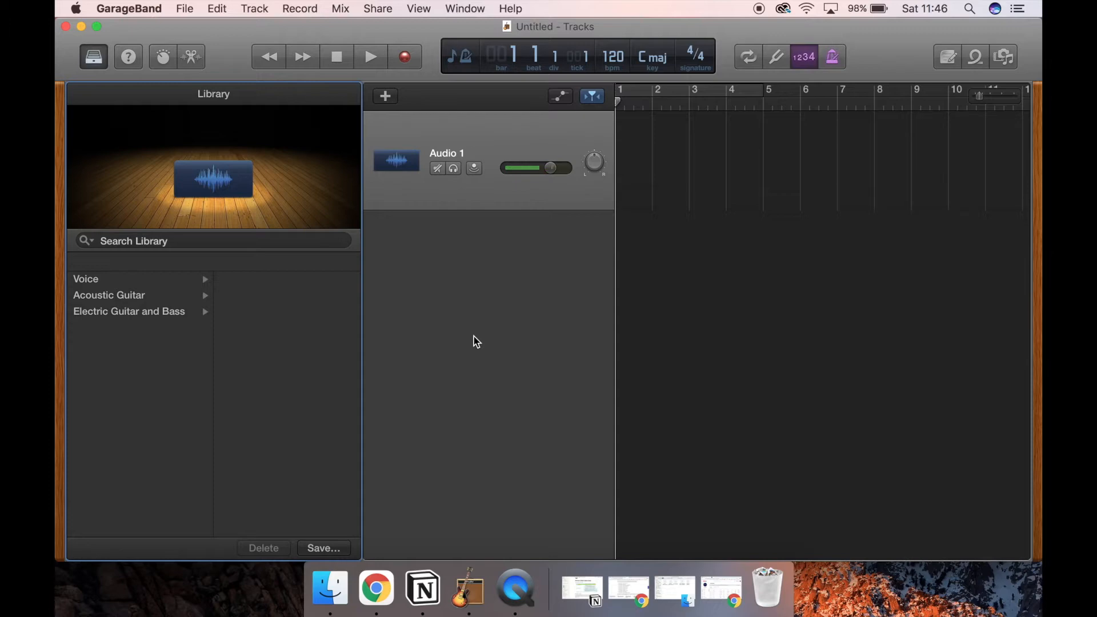
Step: Import Segment Jingle.wav from the wetransfer-94e633 Finder folder onto the audio track, then return to the GarageBand project
left_click(331, 591)
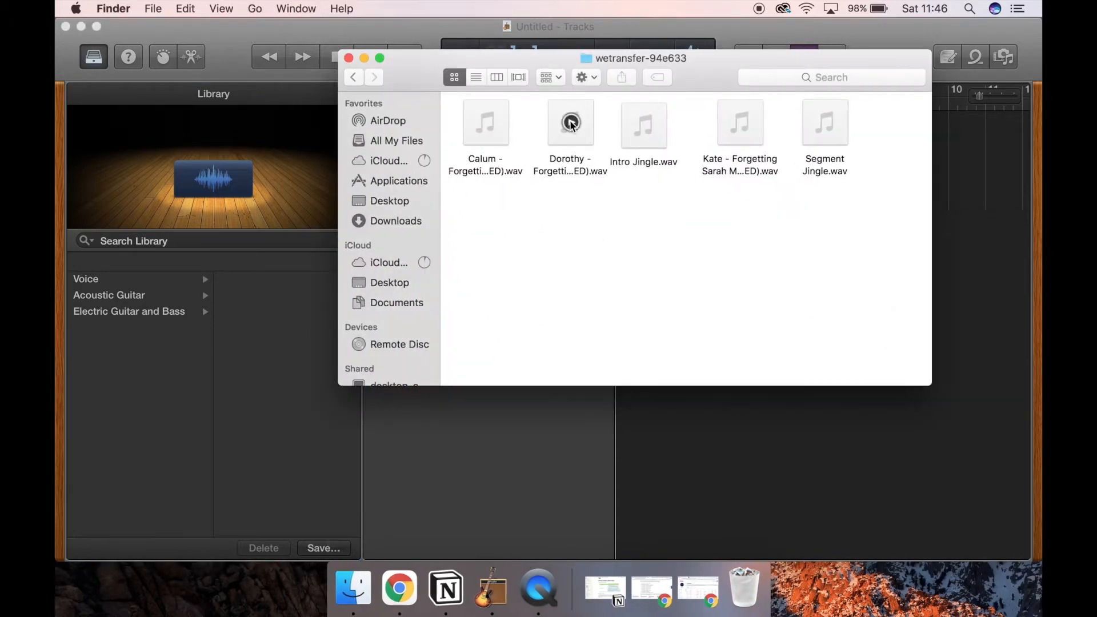
left_click_drag(708, 67, 426, 250)
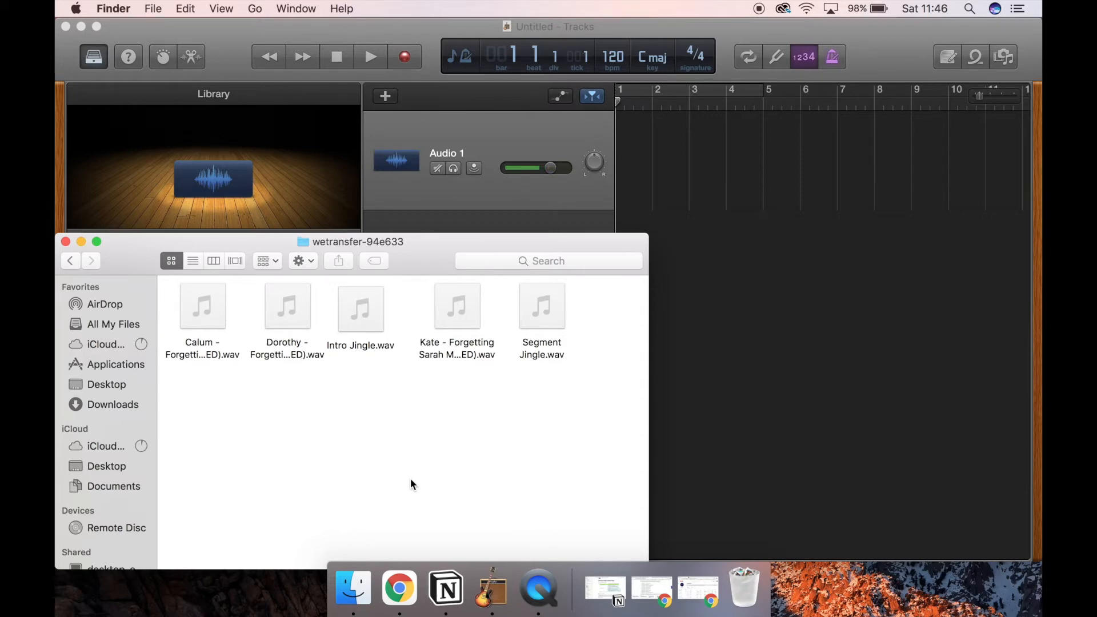
left_click_drag(429, 266, 429, 401)
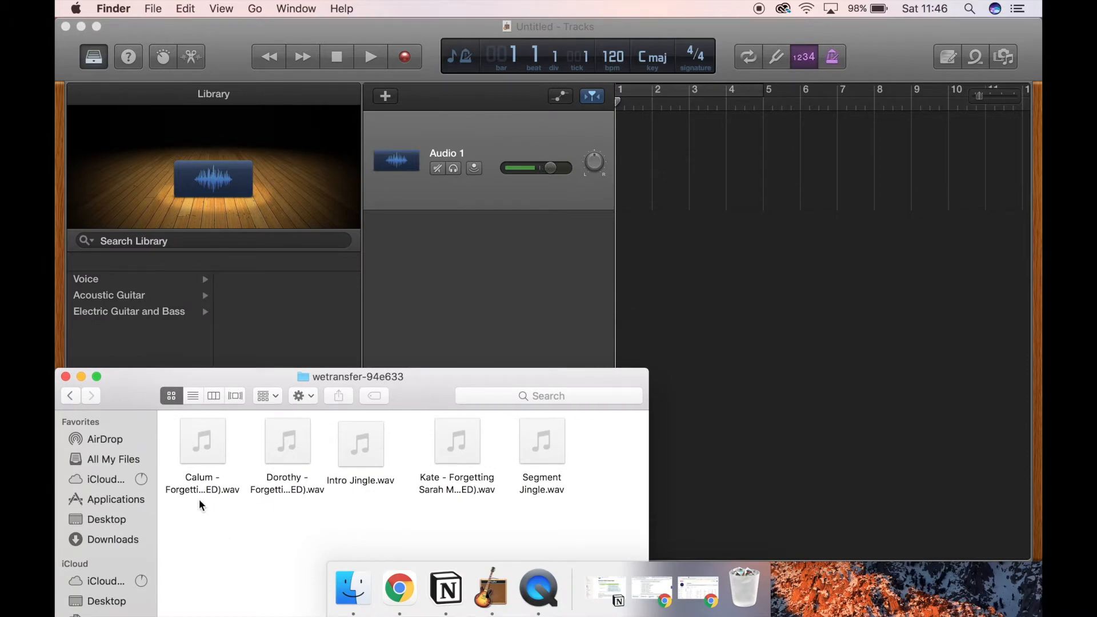
left_click(551, 489)
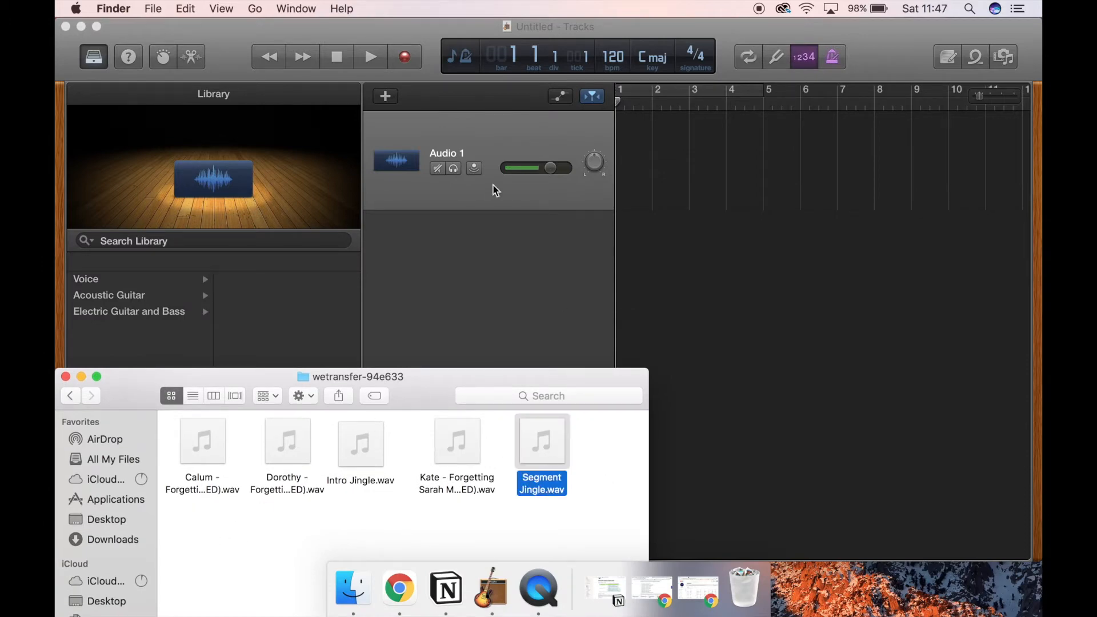
left_click_drag(533, 460, 425, 195)
left_click_drag(426, 172, 426, 173)
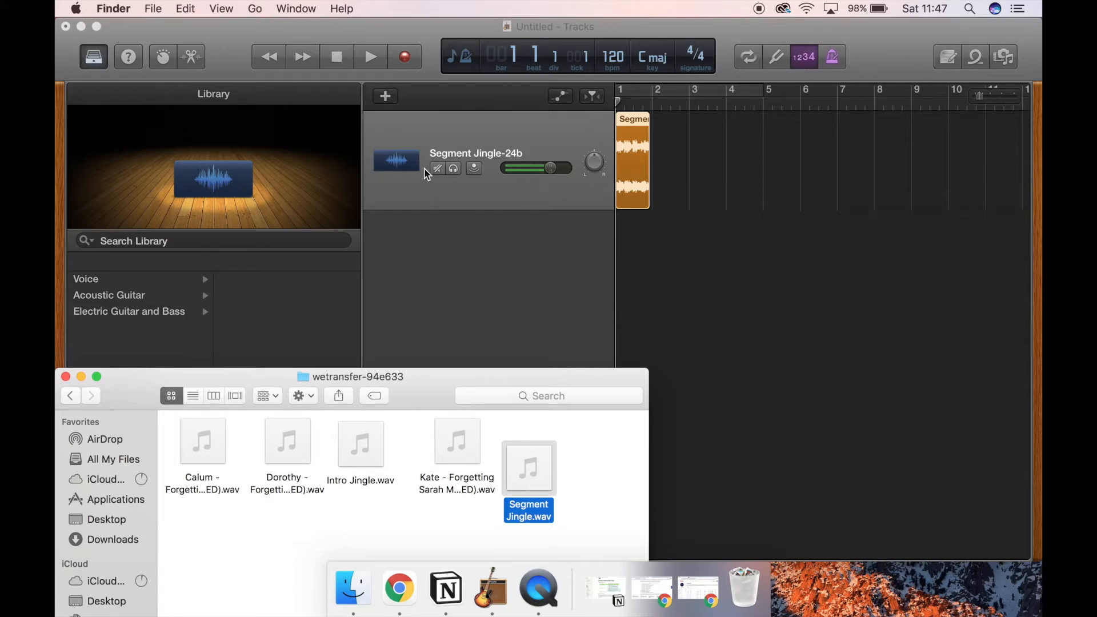
left_click(522, 262)
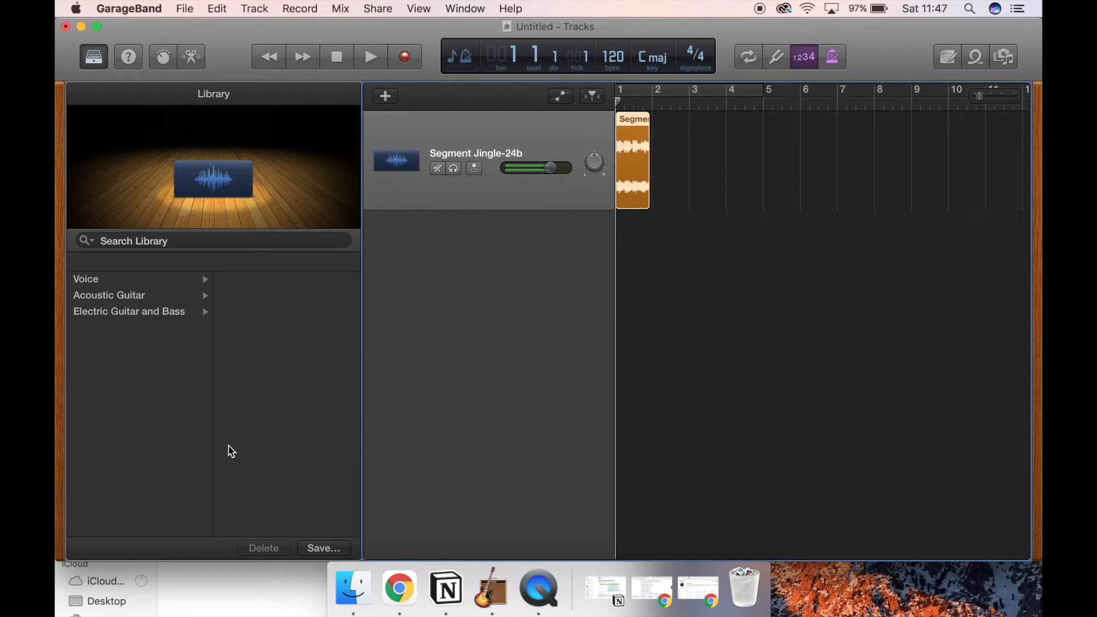
Step: Hide the sound library and zoom the timeline so the whole Segment Jingle region fills most of its width
key("y")
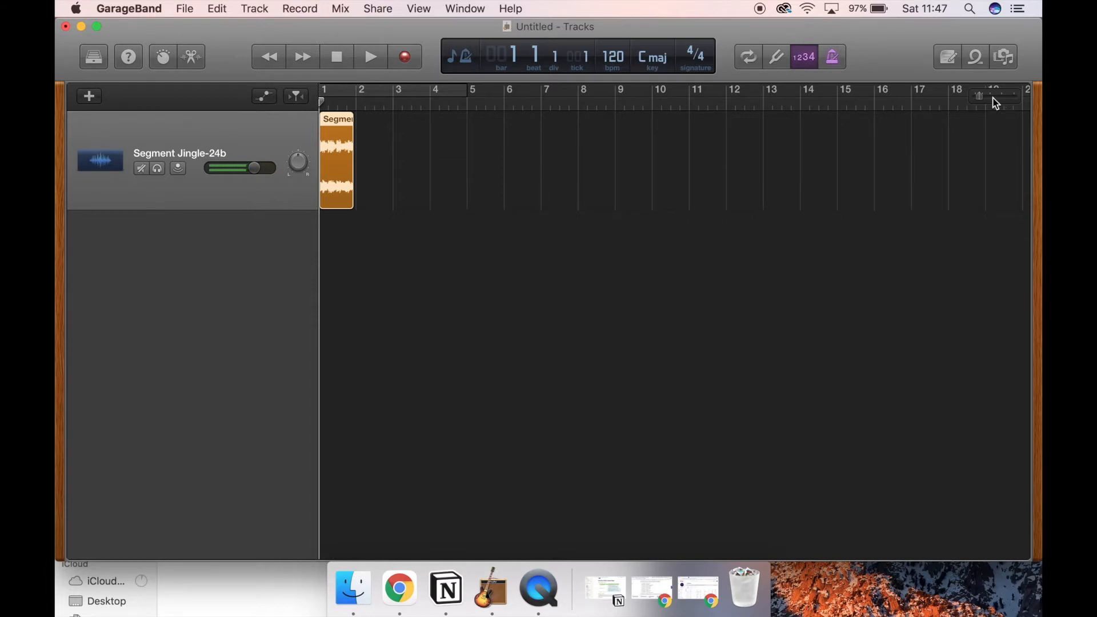
left_click_drag(986, 105, 1004, 101)
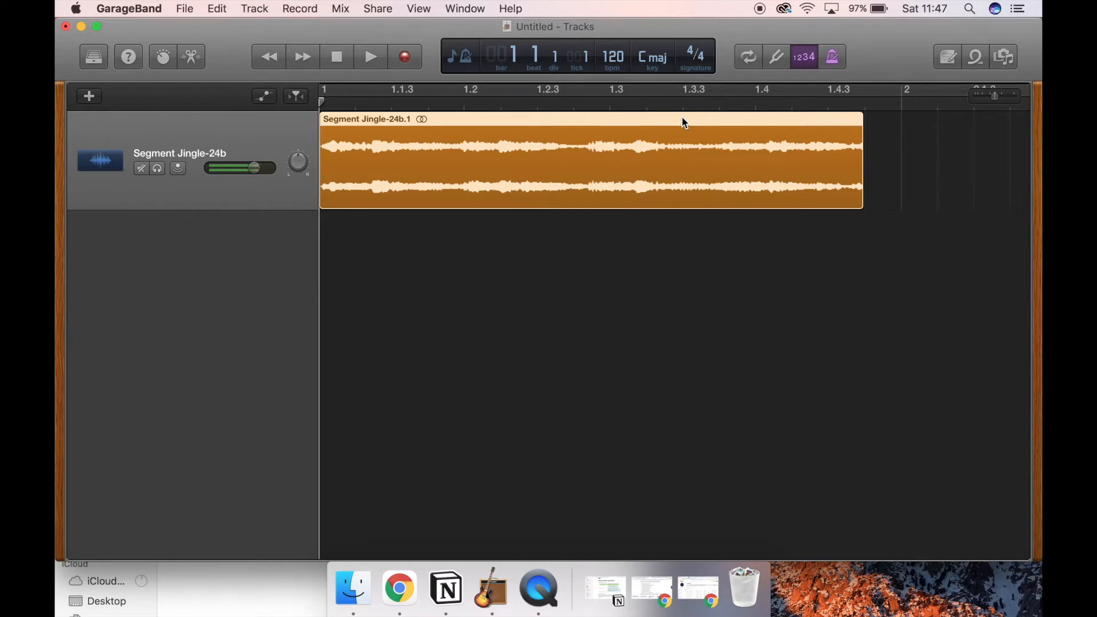
left_click_drag(994, 96, 1014, 96)
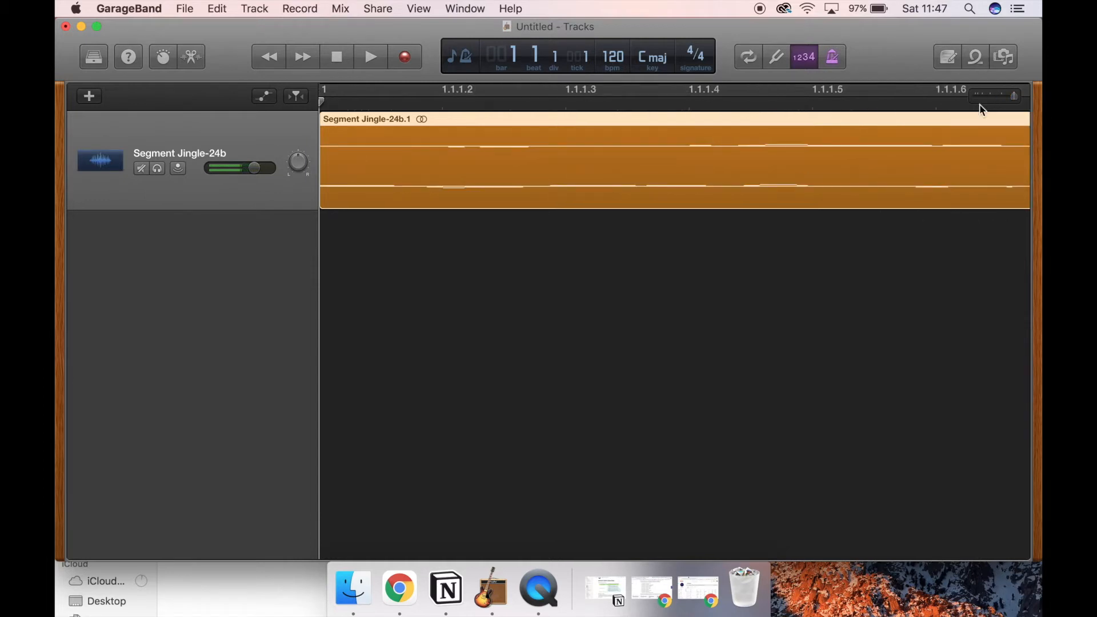
left_click(423, 101)
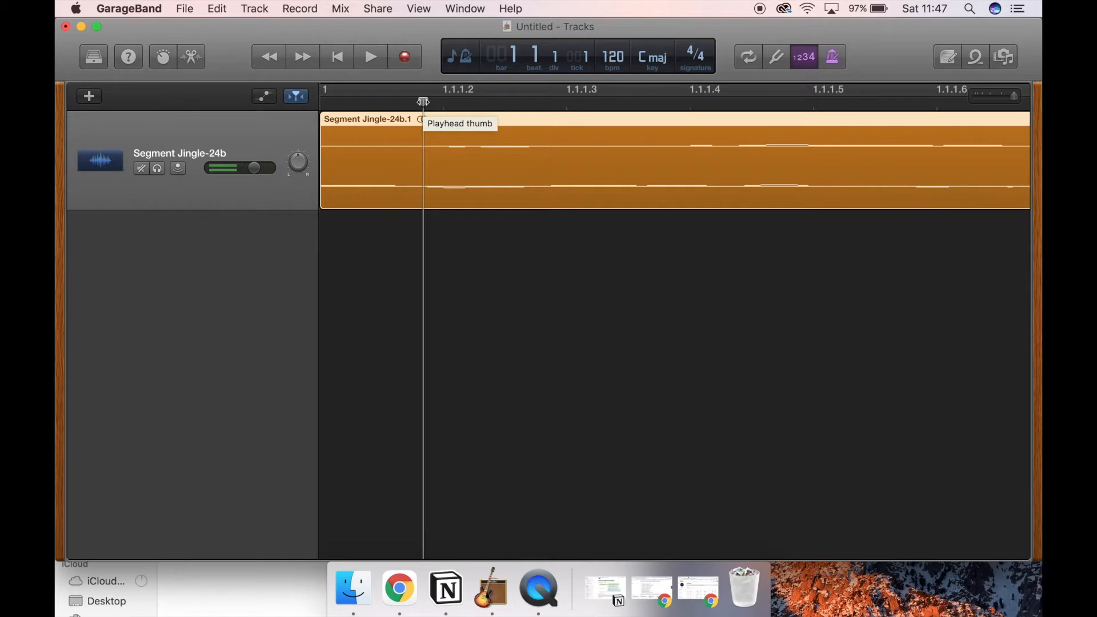
left_click(996, 100)
left_click_drag(995, 100, 993, 97)
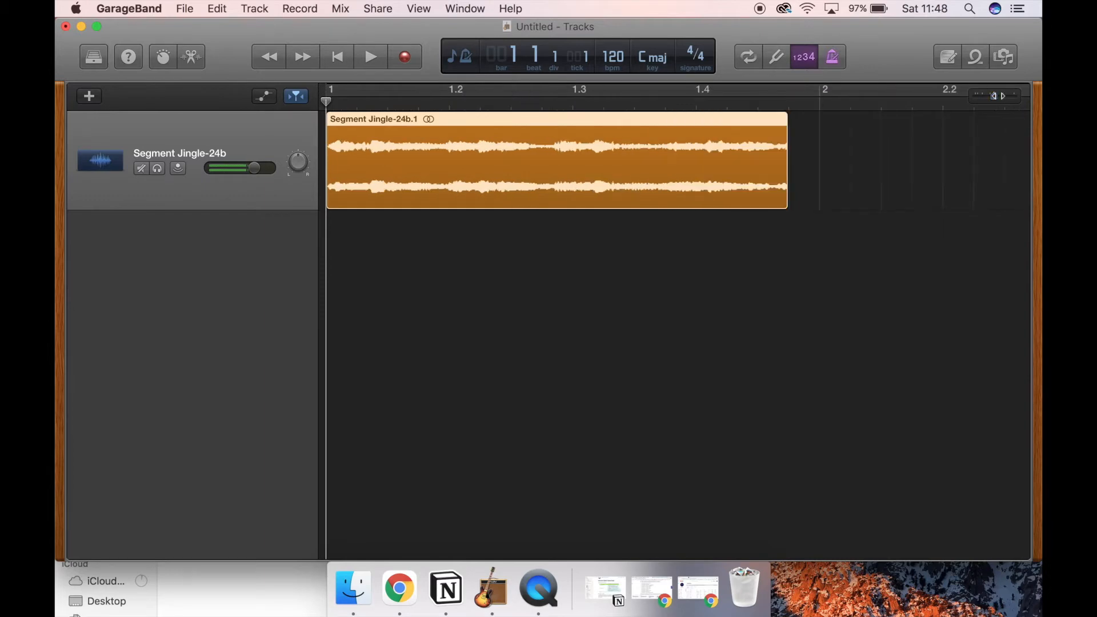
Step: Play the Segment Jingle region from its start, stop playback past its end, and adjust the system volume
left_click(326, 102)
key("space")
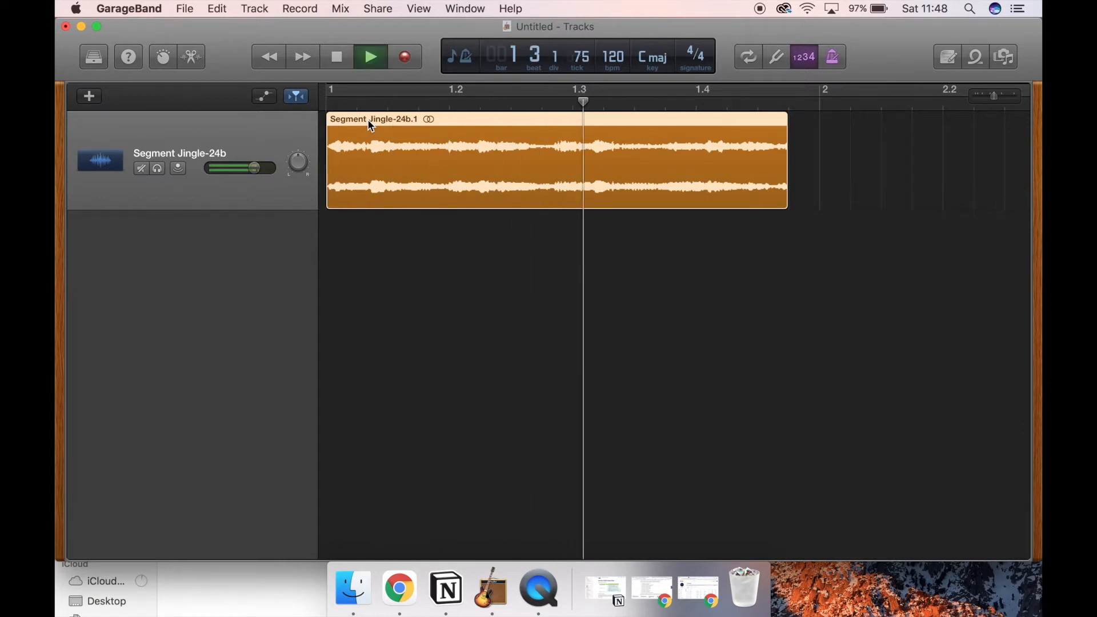
key("space")
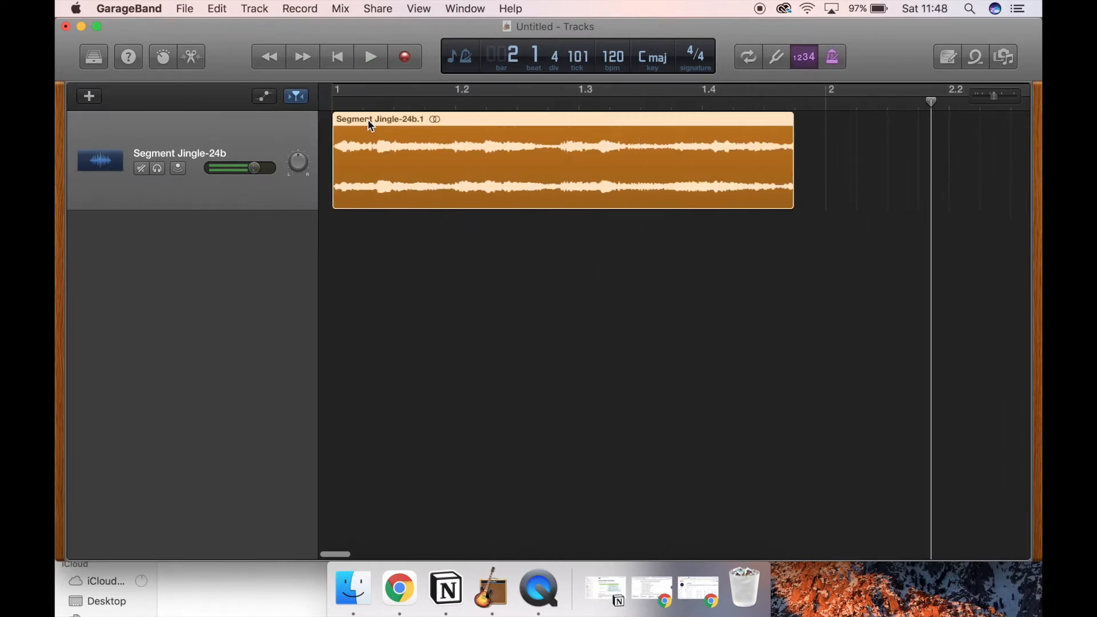
key("XF86AudioRaiseVolume")
key("XF86AudioRaiseVolume")
key("XF86AudioLowerVolume")
key("XF86AudioLowerVolume")
key("XF86AudioLowerVolume")
key("XF86AudioLowerVolume")
key("XF86AudioLowerVolume")
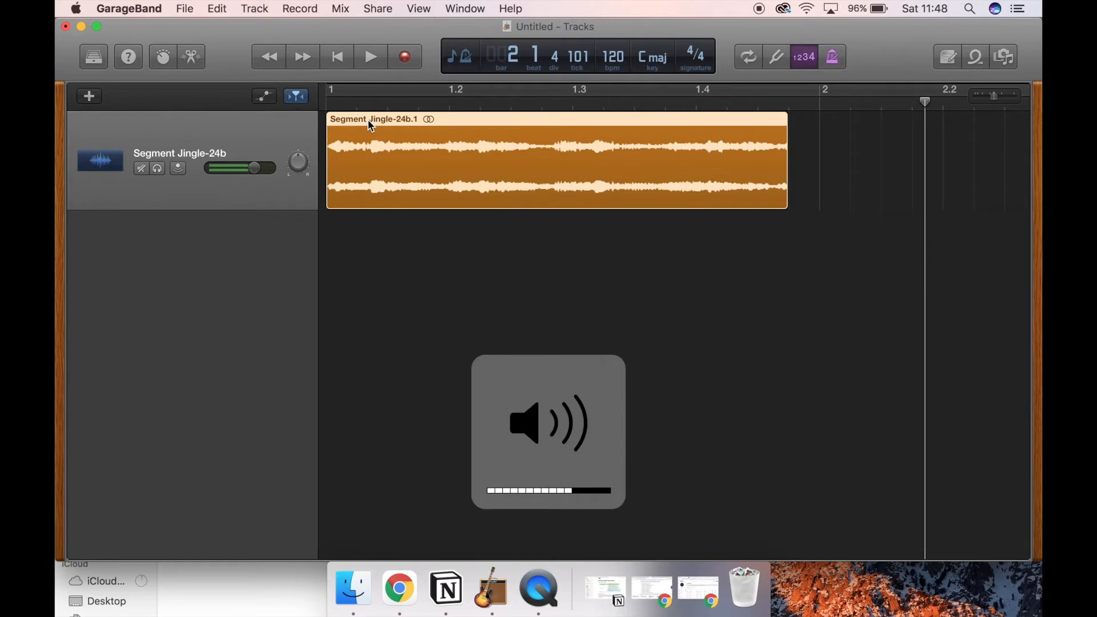
Step: Replay the jingle from the start of the project, stop it, and return the playhead to the beginning
left_click(331, 105)
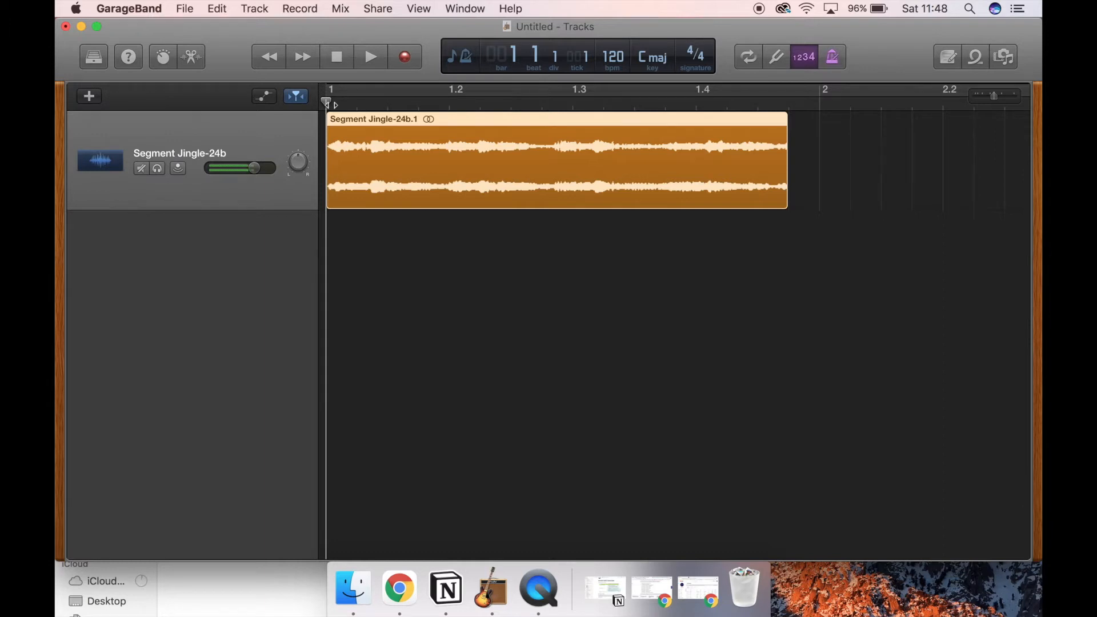
key("space")
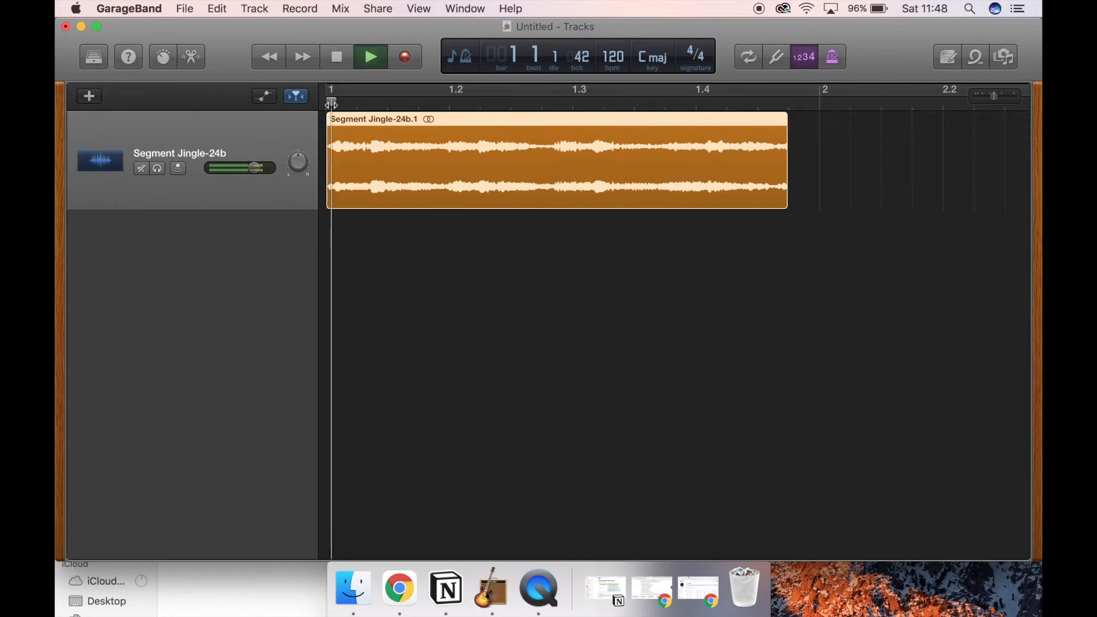
key("space")
scroll(573, 133, "left", 5)
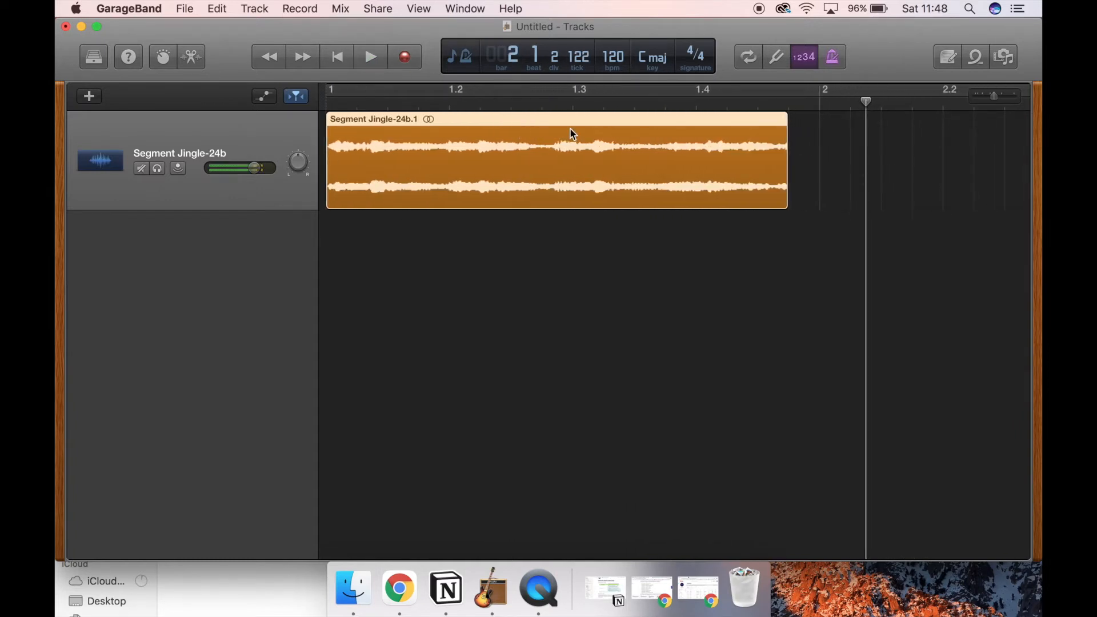
left_click(330, 106)
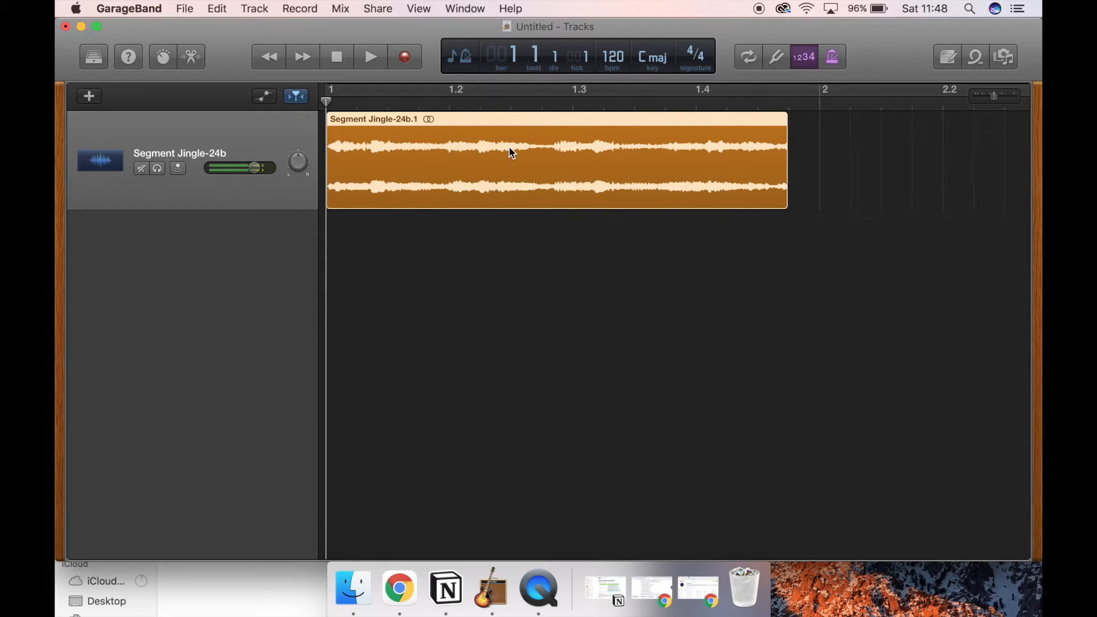
Step: Switch to Chrome, search Google for "youtube free music" in a new tab, and look through the results for YouTube's audio library
left_click(698, 590)
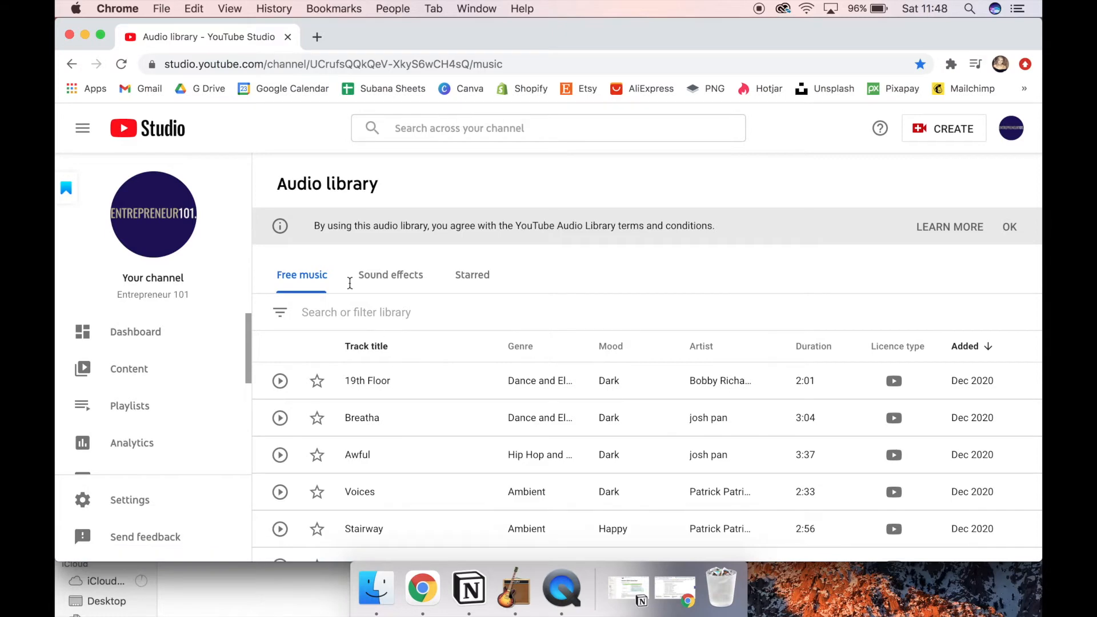
left_click(320, 33)
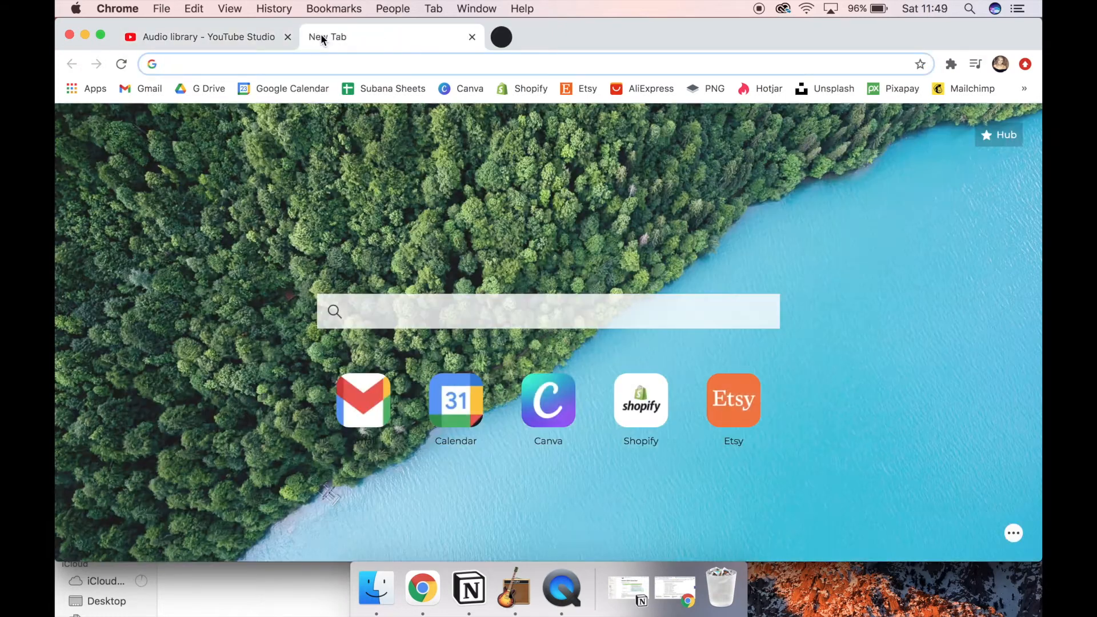
type("youtube free music")
key("Return")
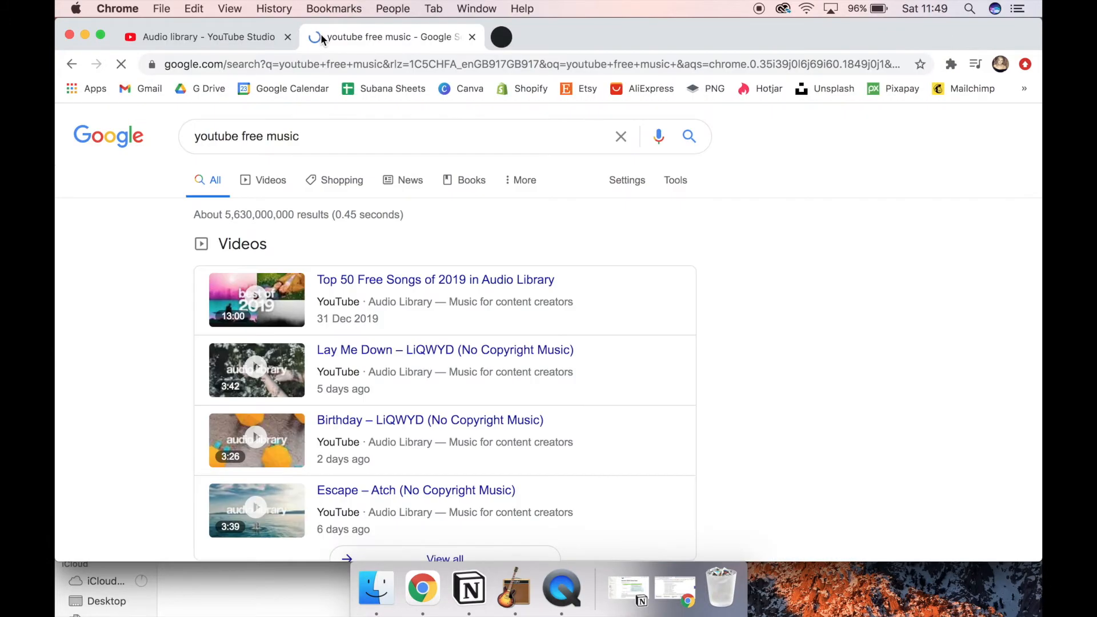
scroll(166, 388, "down", 7)
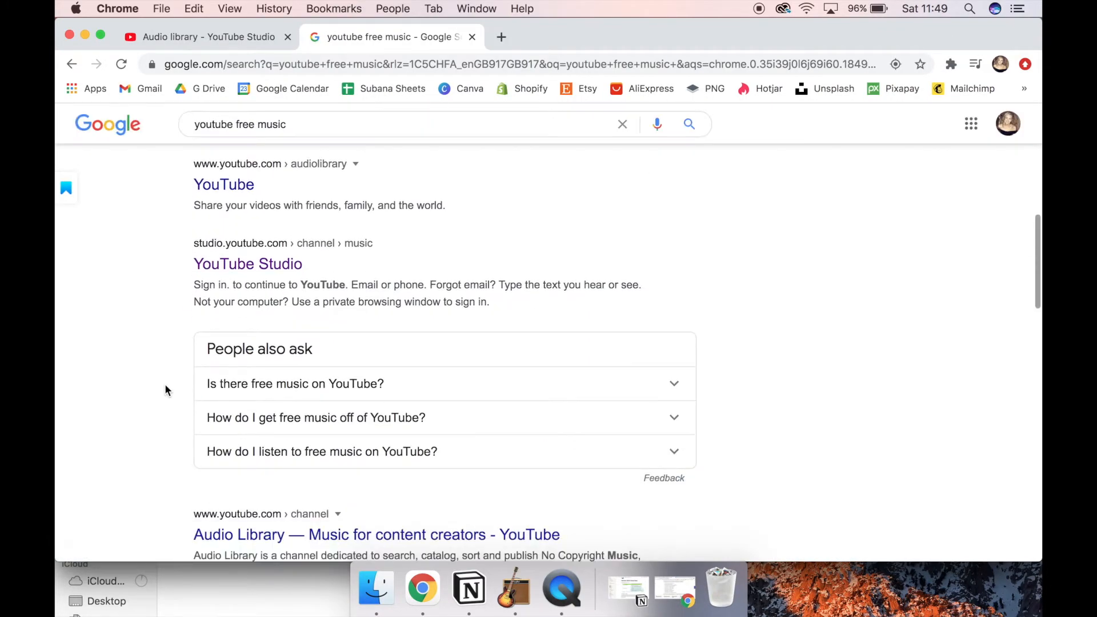
scroll(165, 390, "up", 2)
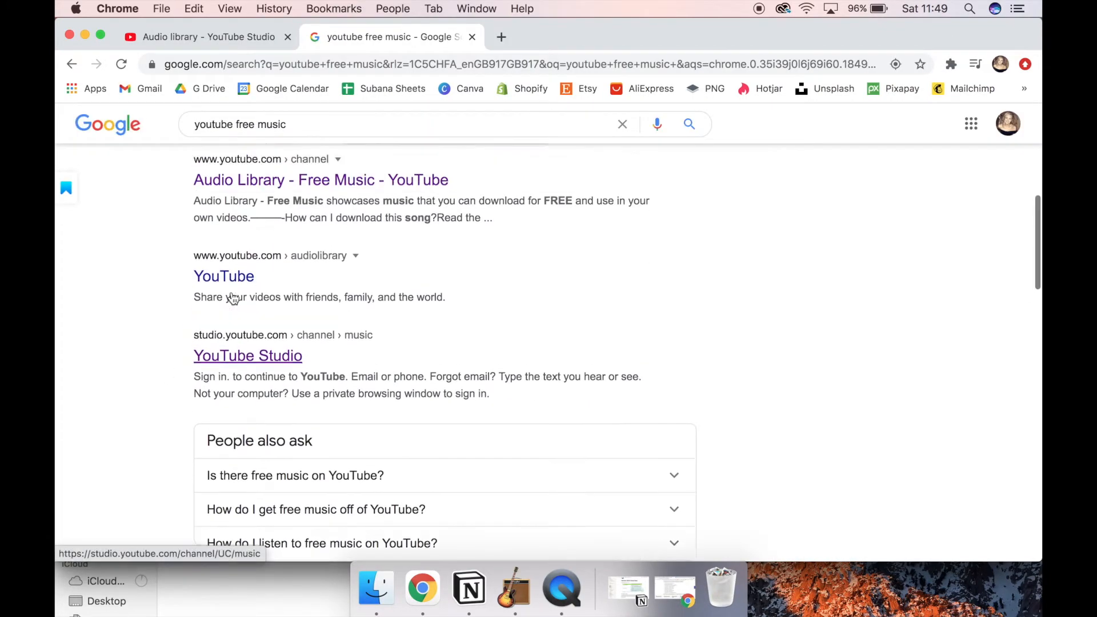
scroll(234, 295, "up", 1)
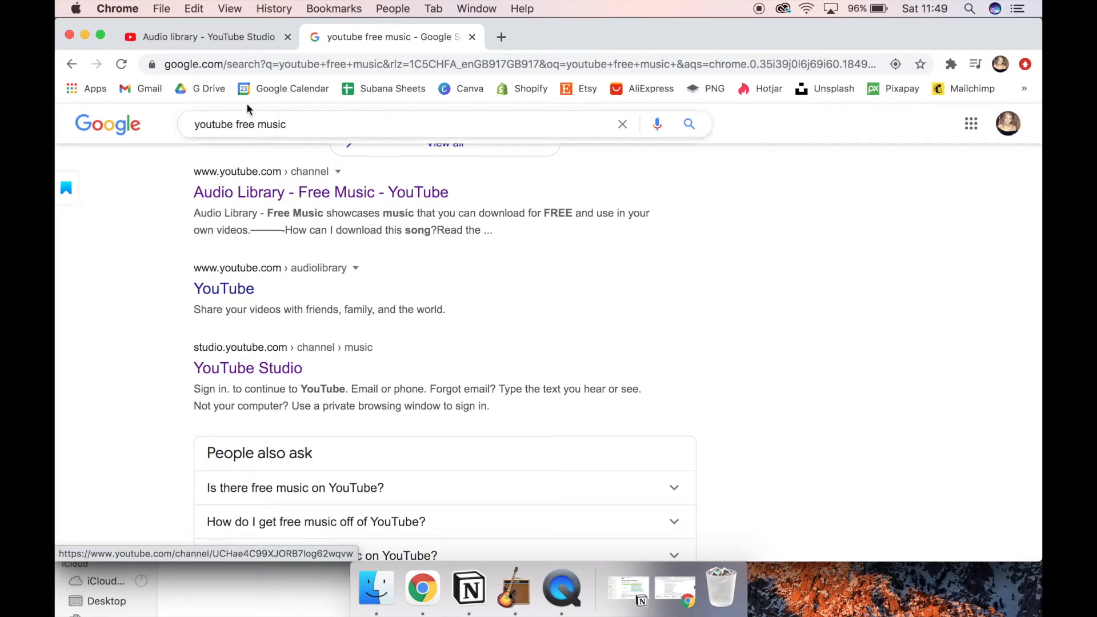
Step: Return to the YouTube Studio Audio library, view its filter options, and browse the free music tracks
left_click(232, 45)
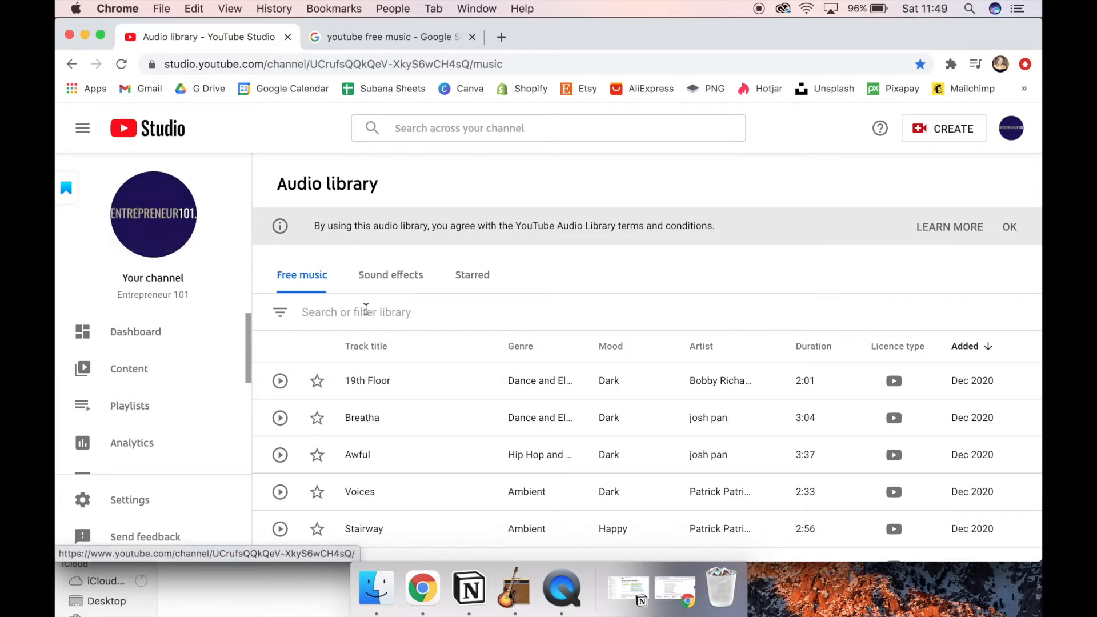
left_click(455, 311)
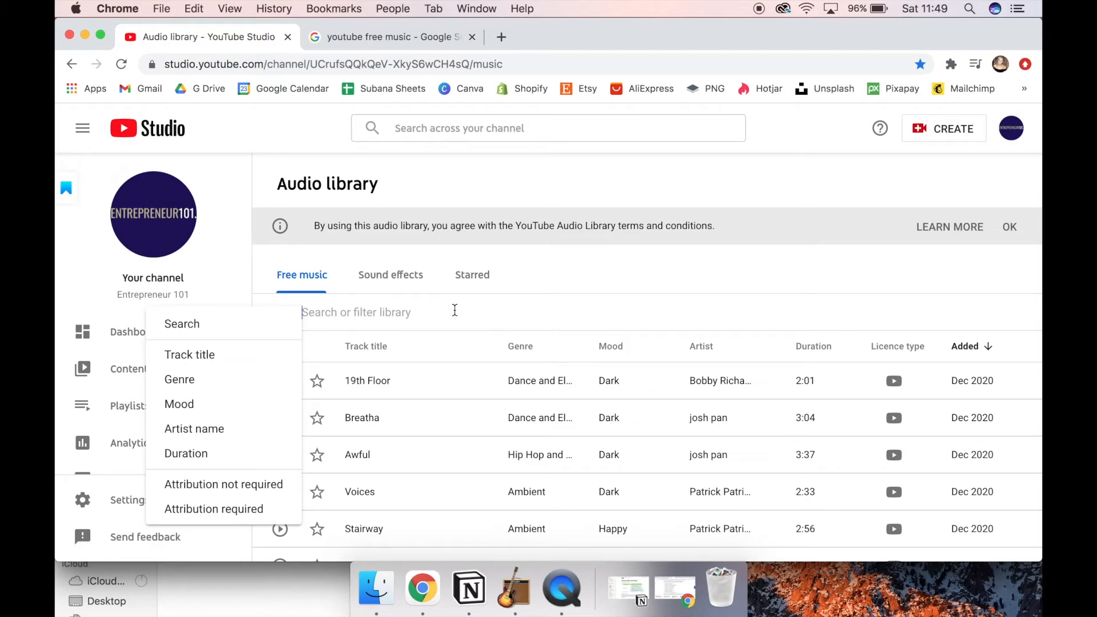
left_click(559, 292)
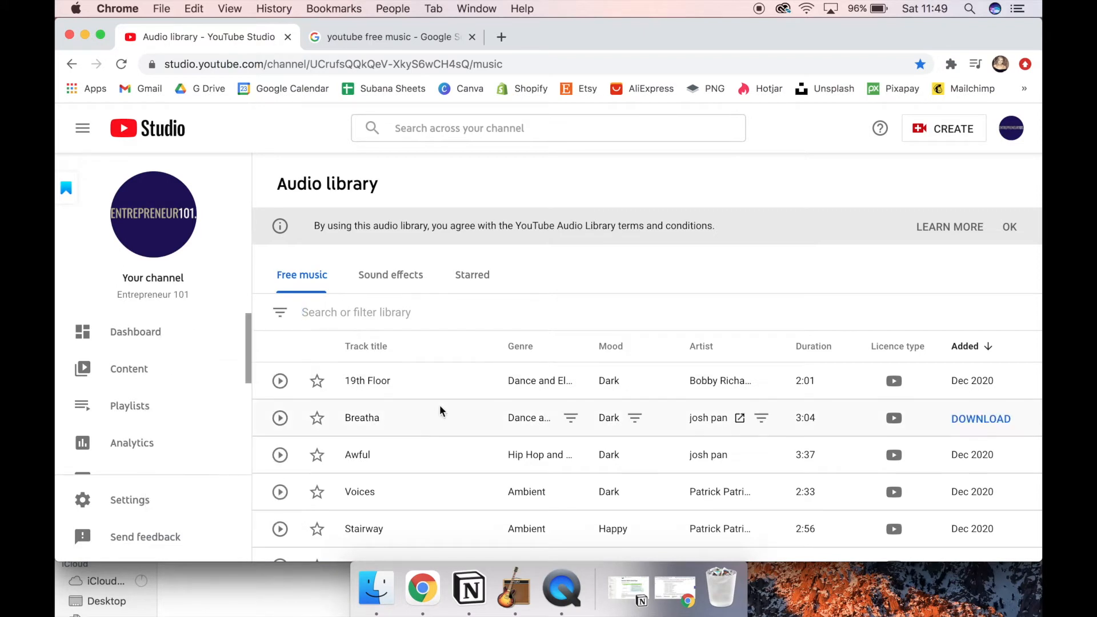
scroll(440, 404, "down", 3)
scroll(440, 404, "down", 3)
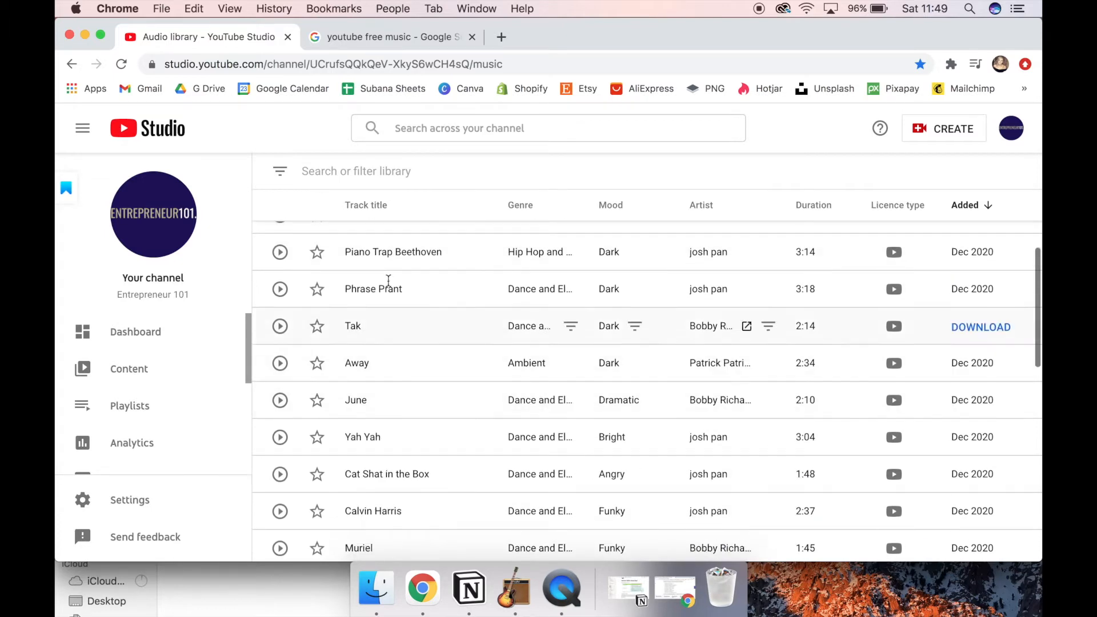
scroll(391, 461, "down", 3)
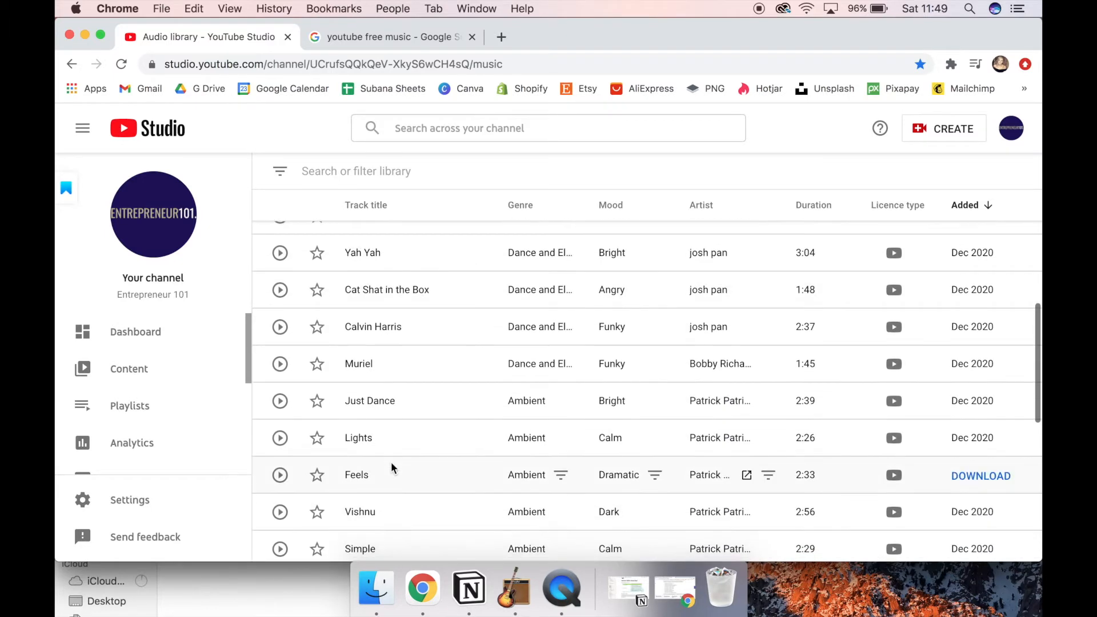
Step: Browse the free music tracks, then look through all the options of the Genre filter and close it
scroll(390, 462, "down", 4)
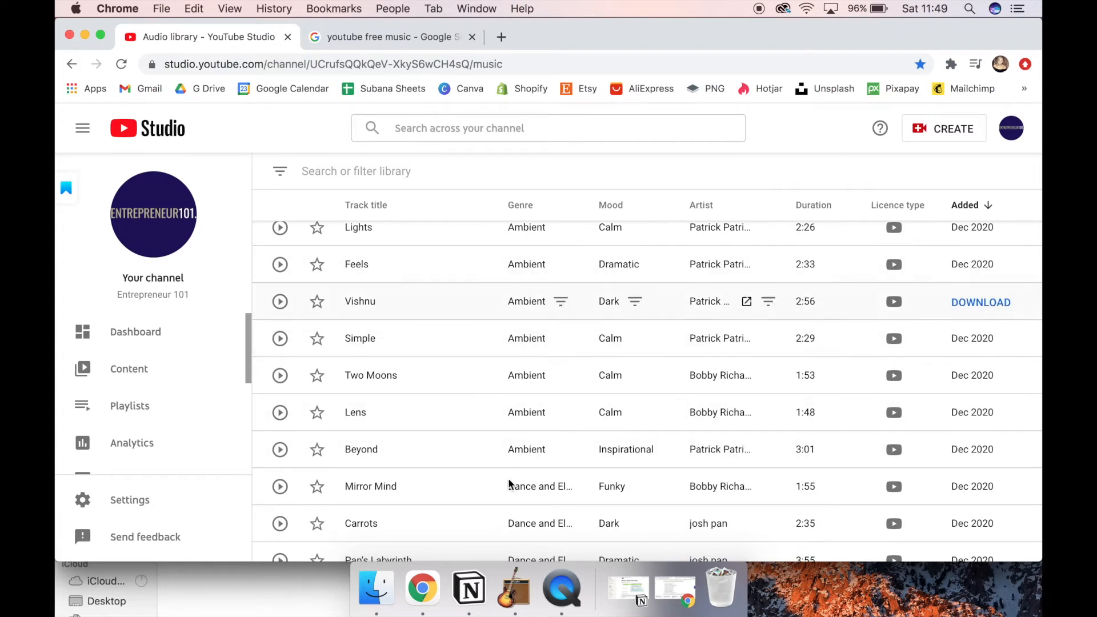
scroll(511, 389, "up", 15)
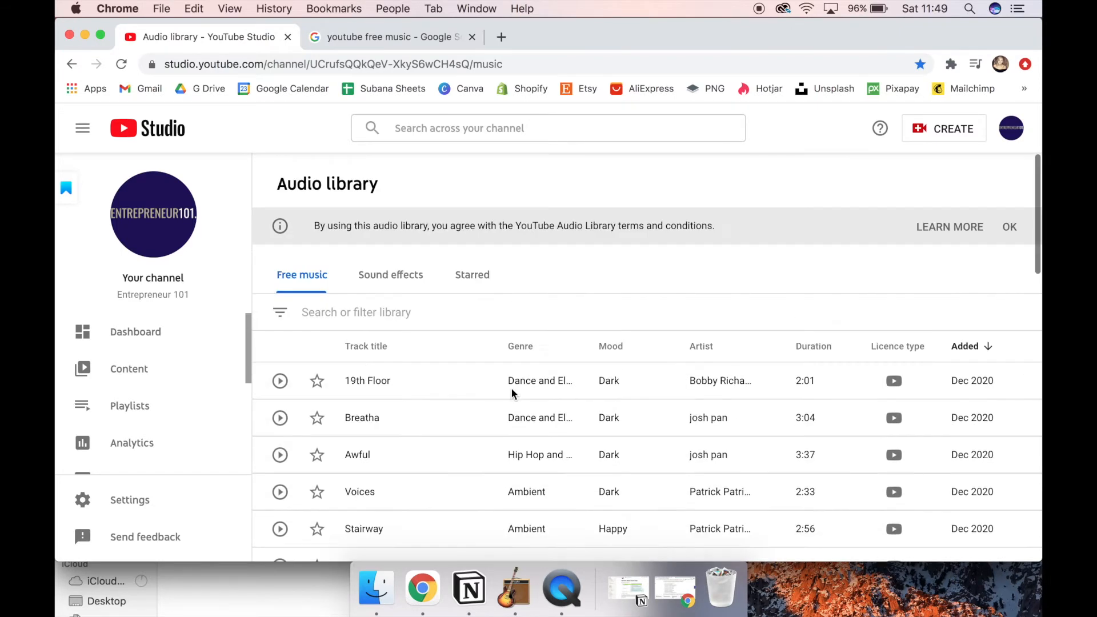
left_click(424, 315)
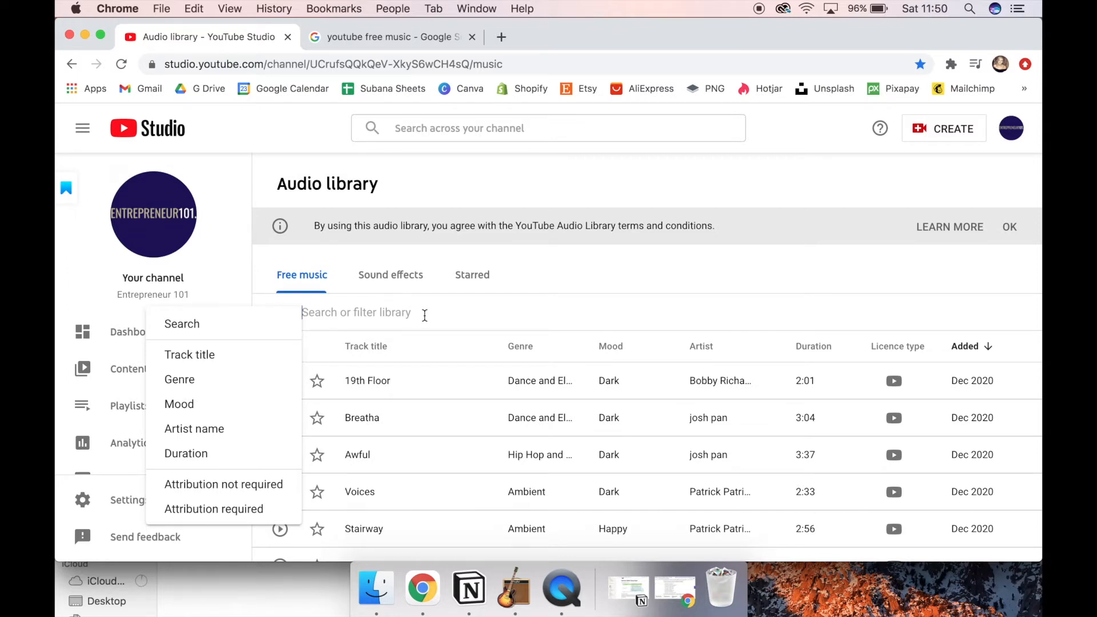
left_click(238, 383)
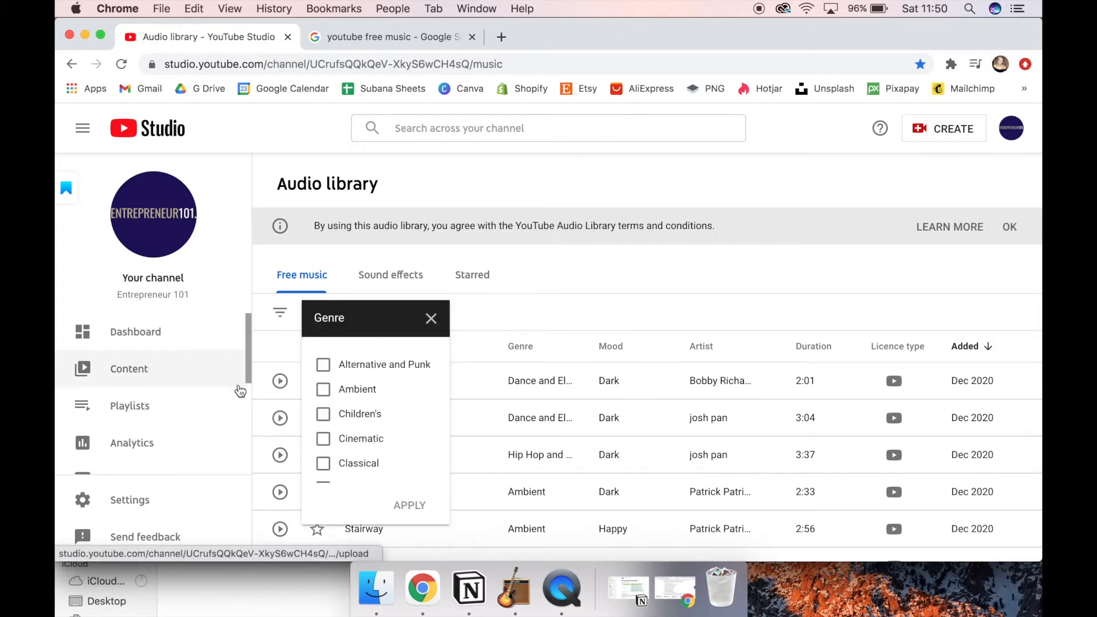
scroll(406, 418, "down", 6)
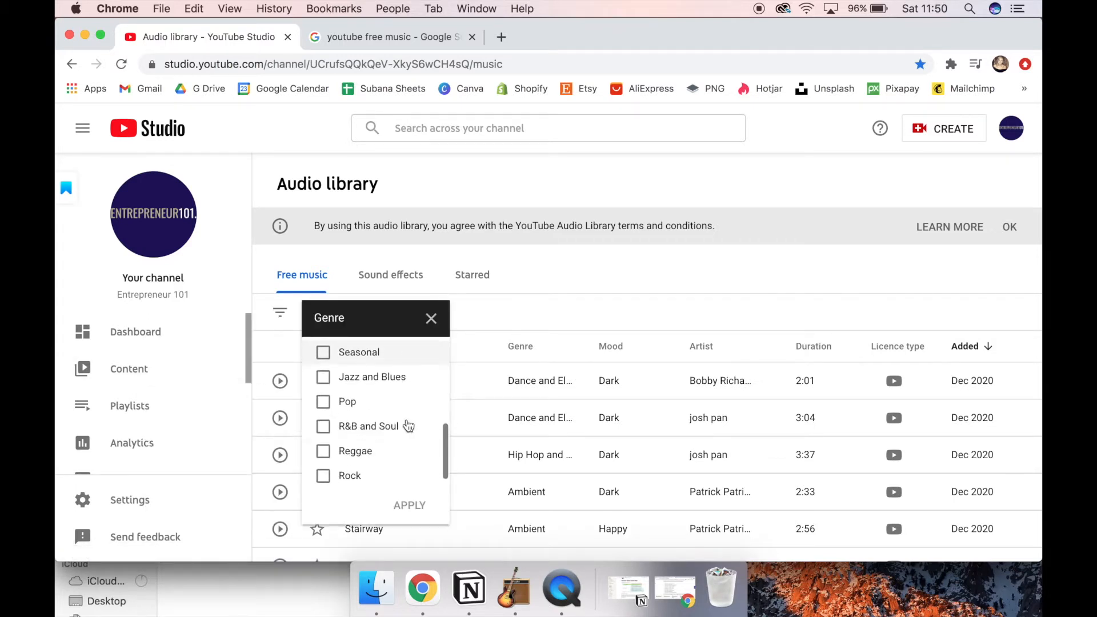
scroll(406, 423, "down", 1)
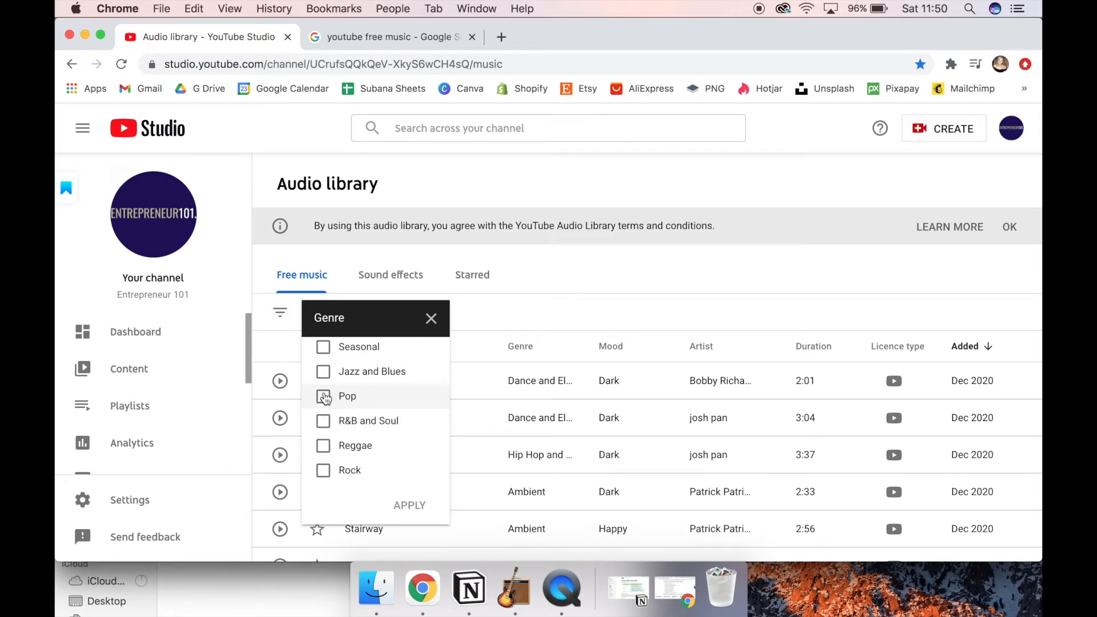
scroll(372, 396, "up", 6)
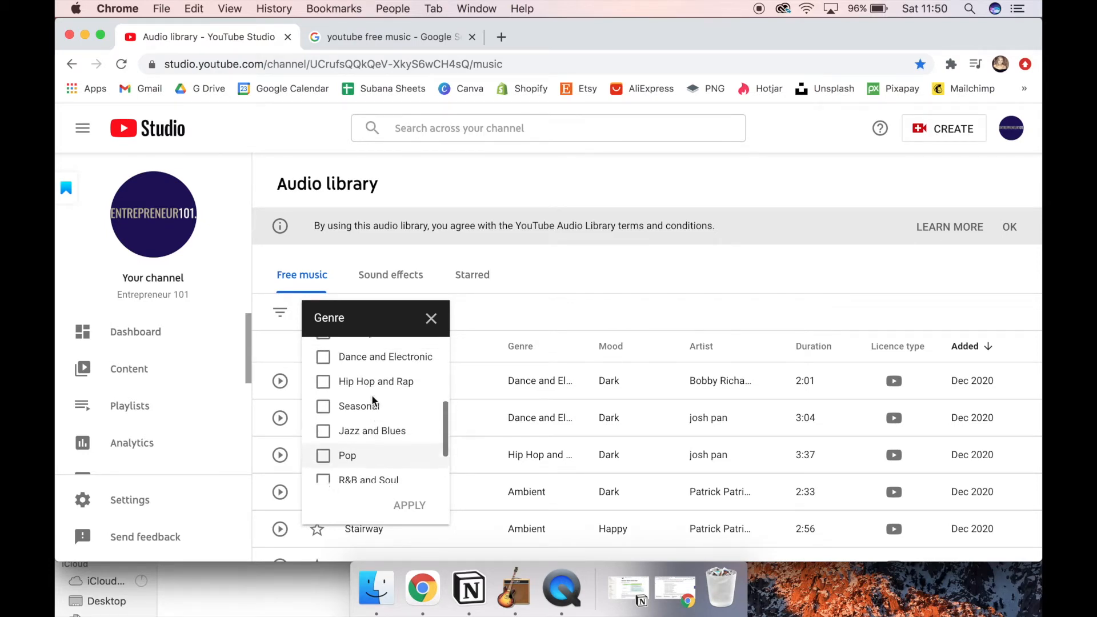
scroll(372, 399, "up", 3)
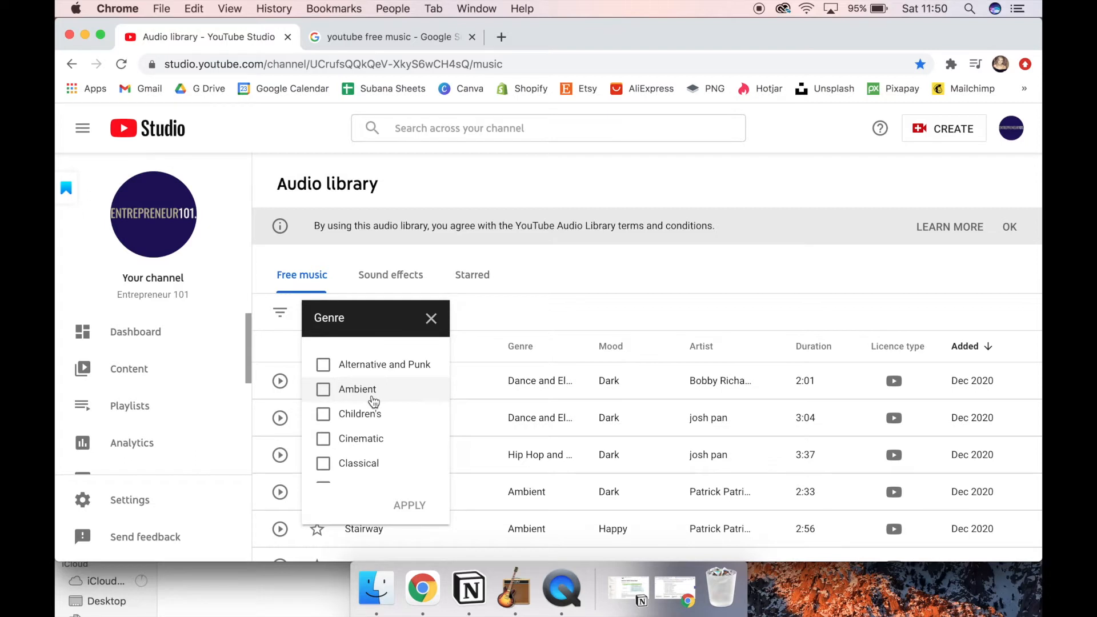
scroll(377, 421, "down", 2)
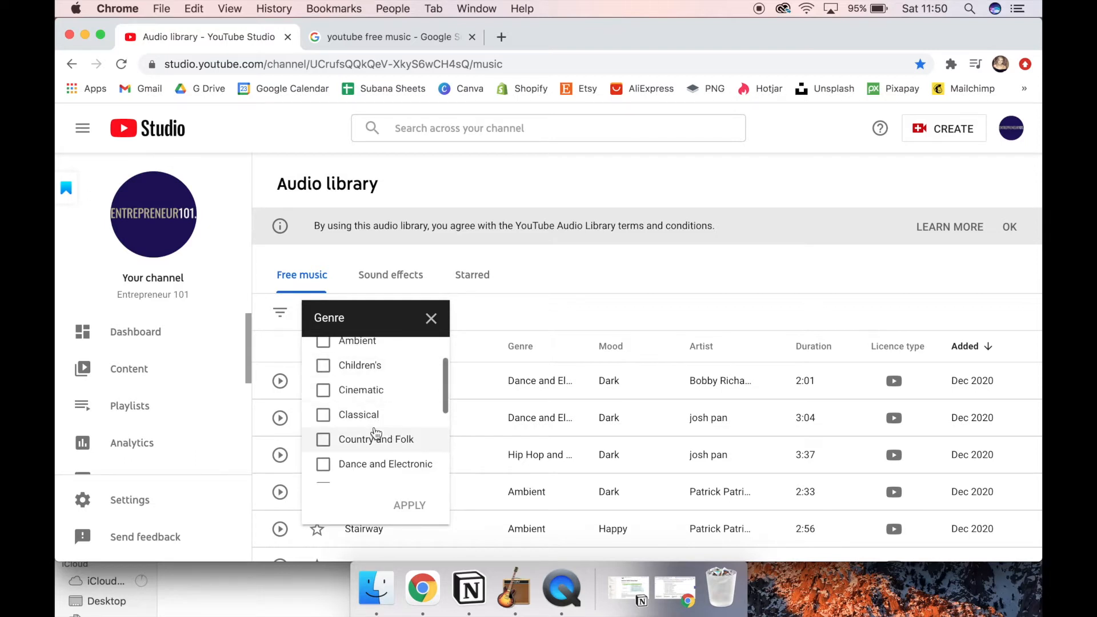
scroll(375, 433, "down", 8)
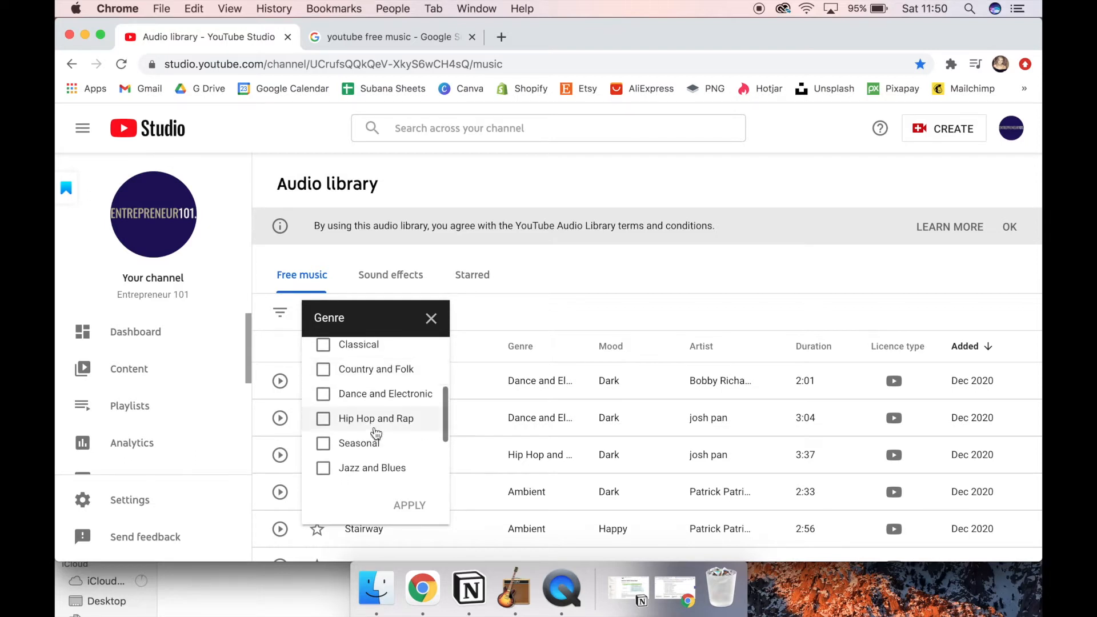
left_click(509, 289)
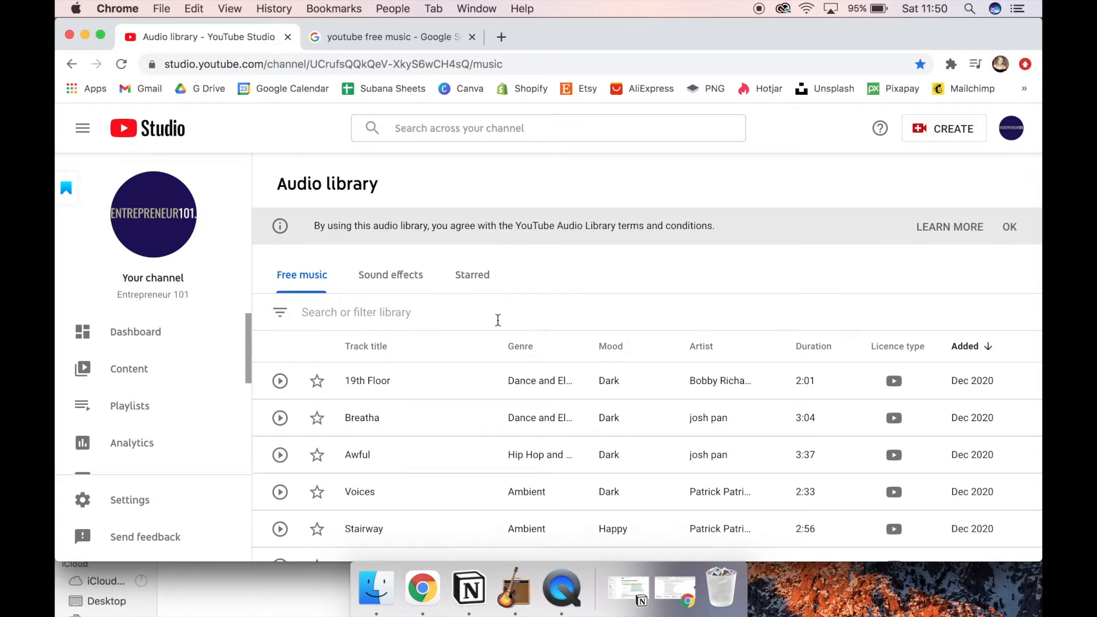
Step: Try the Calm option in the Mood filter, close it without applying, and review the list of available filters
left_click(402, 307)
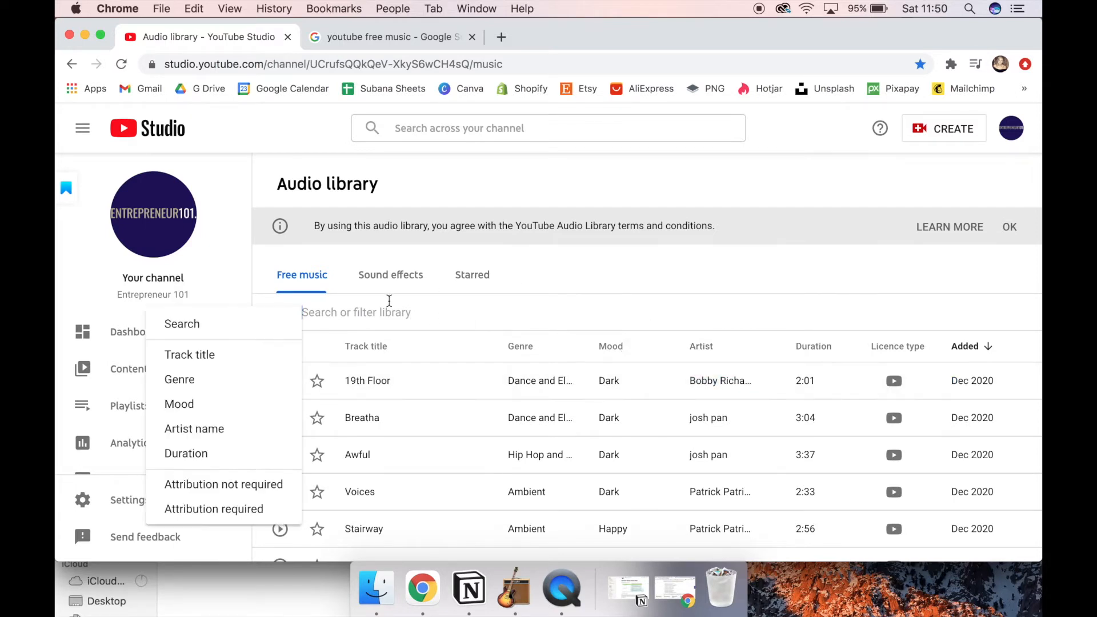
left_click(222, 407)
left_click(350, 414)
scroll(349, 416, "down", 2)
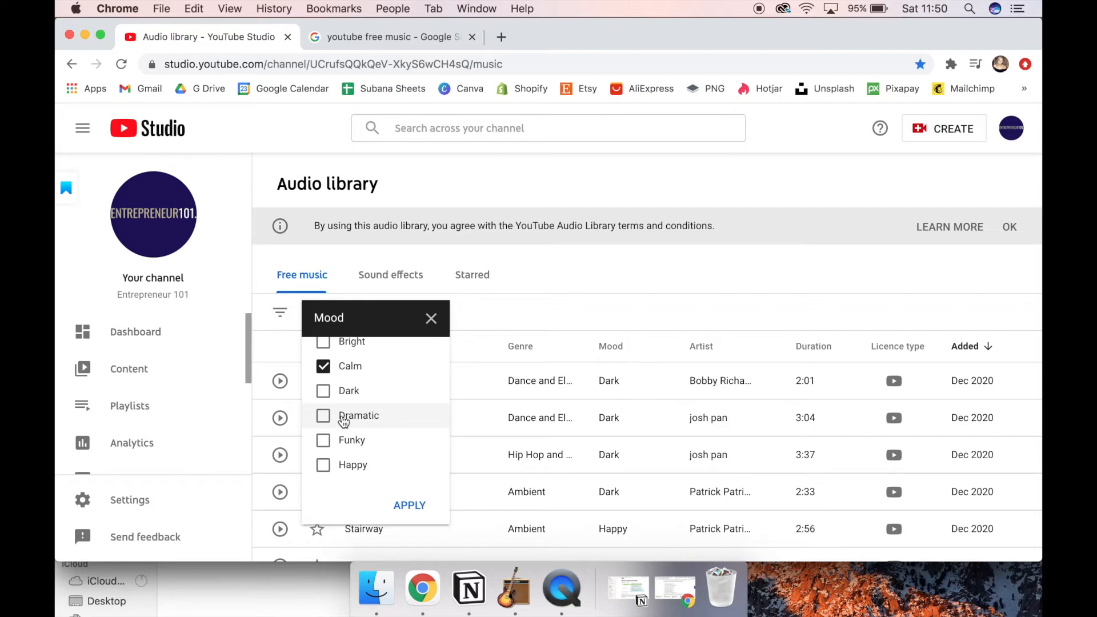
left_click(429, 317)
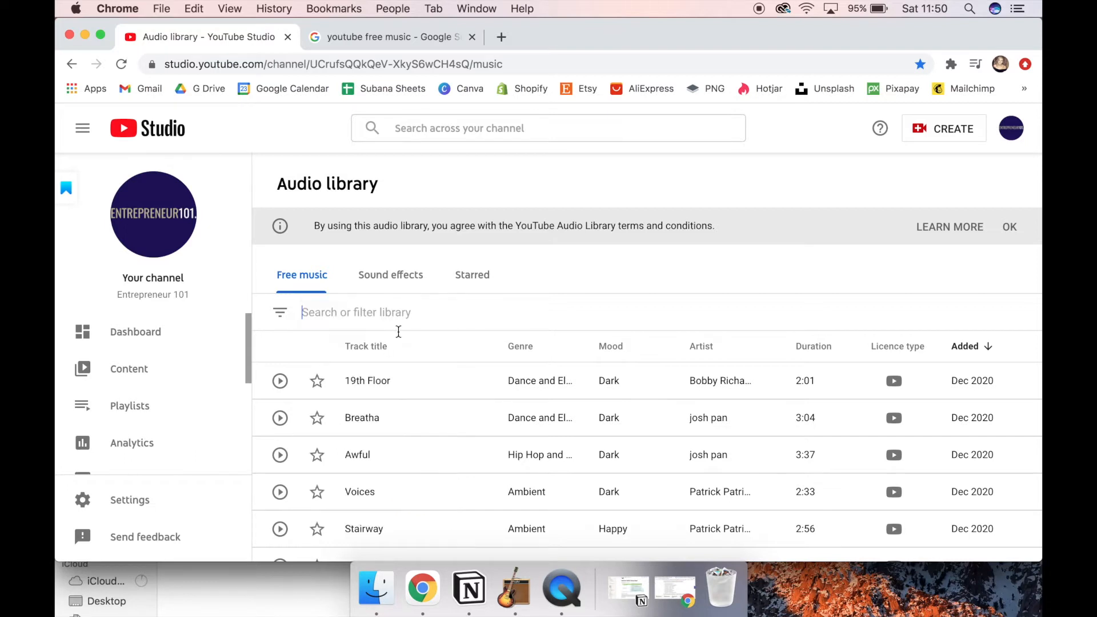
left_click(280, 311)
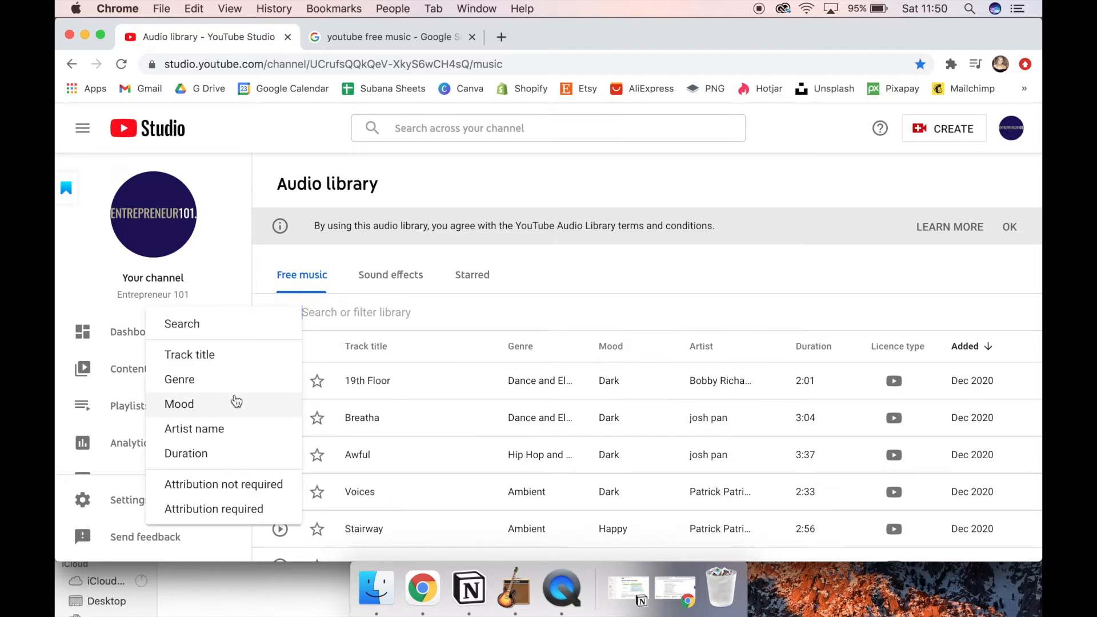
left_click(578, 296)
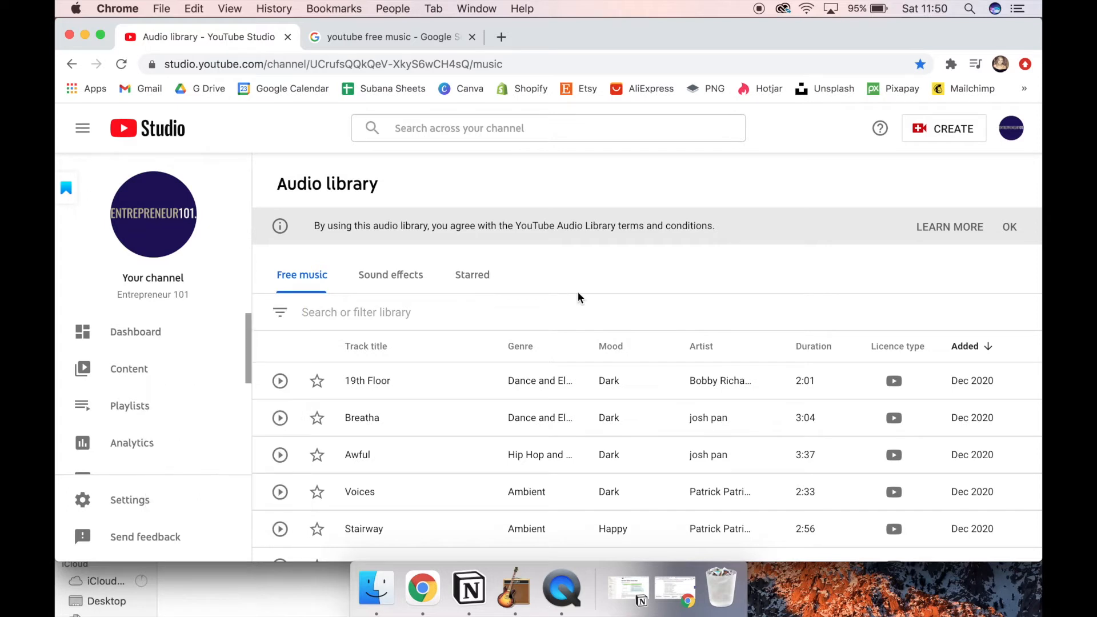
Step: Preview the 19th Floor track, skipping ahead through its playback, and pause once the Breatha track is playing
scroll(346, 361, "down", 2)
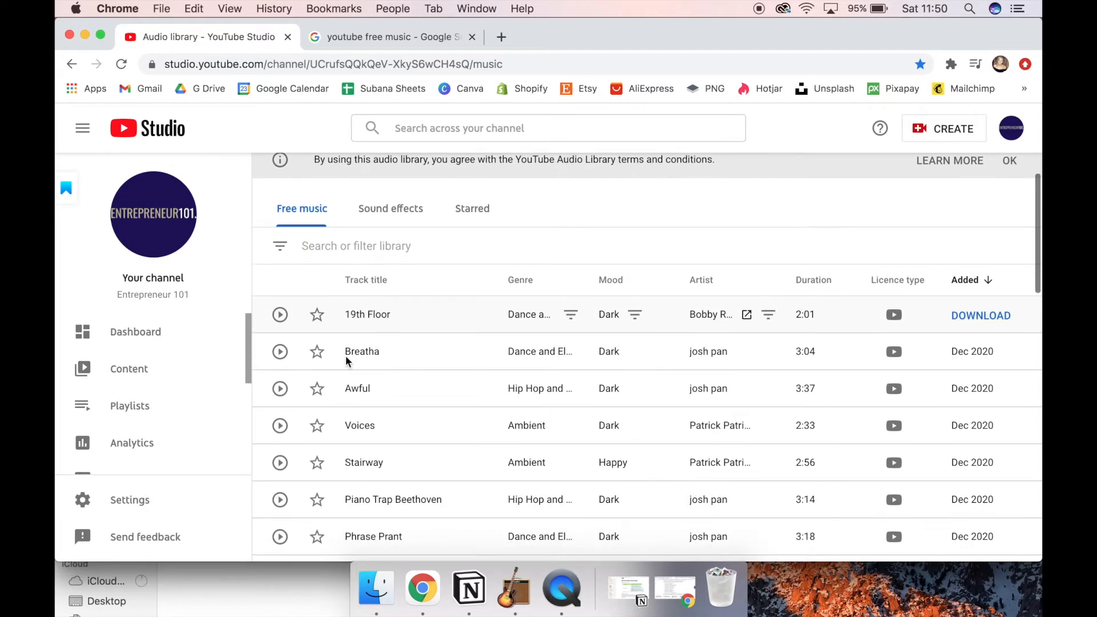
left_click(280, 315)
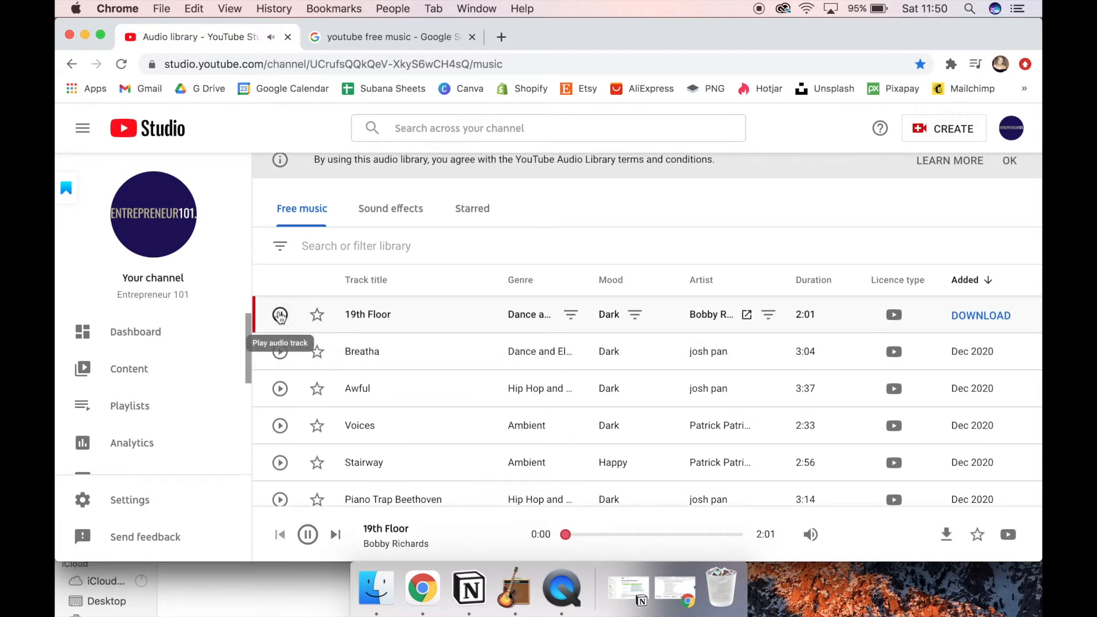
left_click(674, 534)
left_click(709, 535)
left_click(742, 535)
left_click(695, 534)
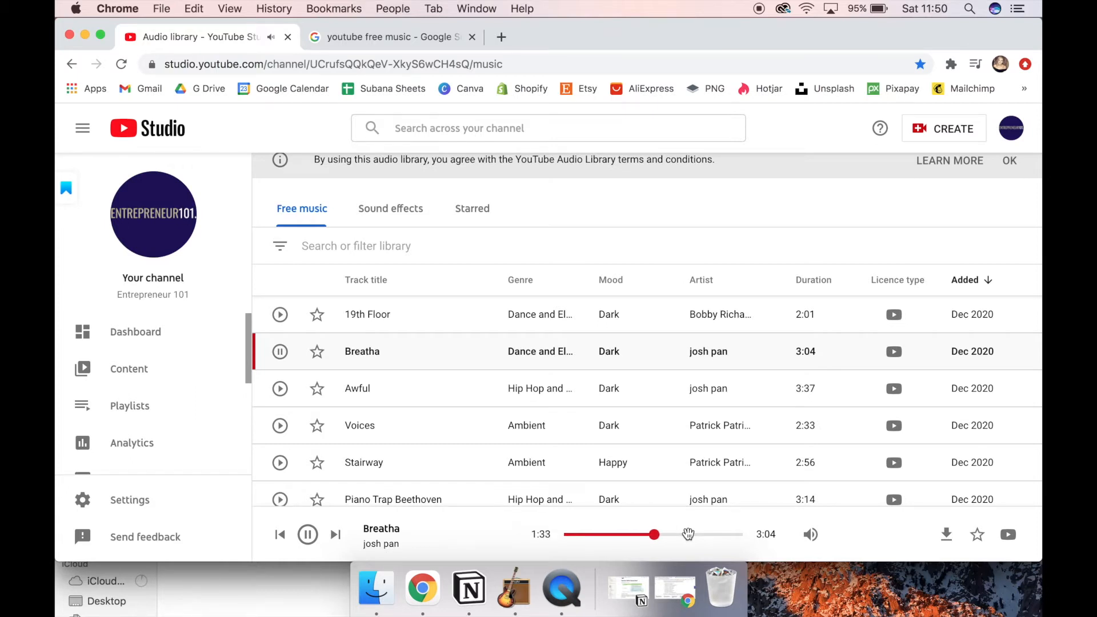
left_click(309, 534)
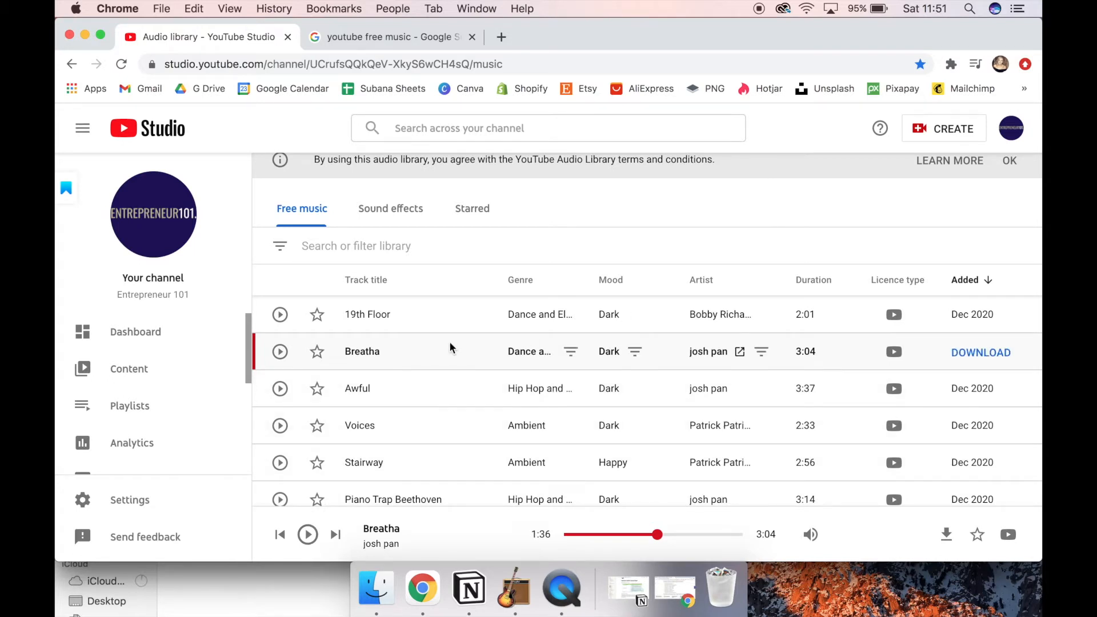
Step: Download the Breatha track and import its MP3 from the Desktop folder in Finder onto GarageBand's empty Audio 2 track
left_click(971, 355)
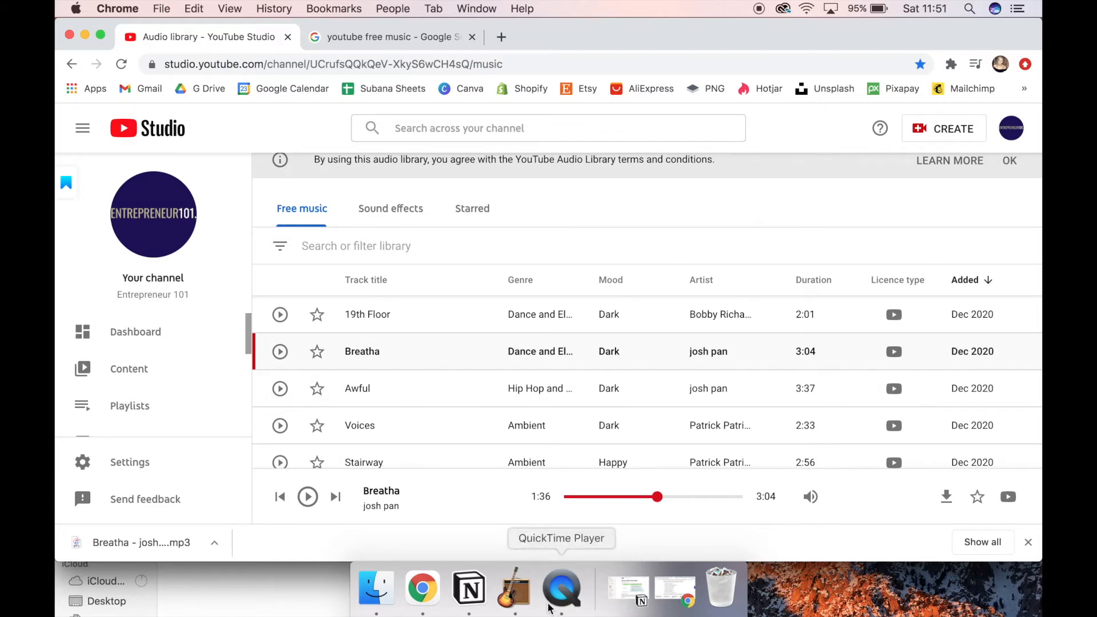
left_click(516, 607)
left_click(376, 588)
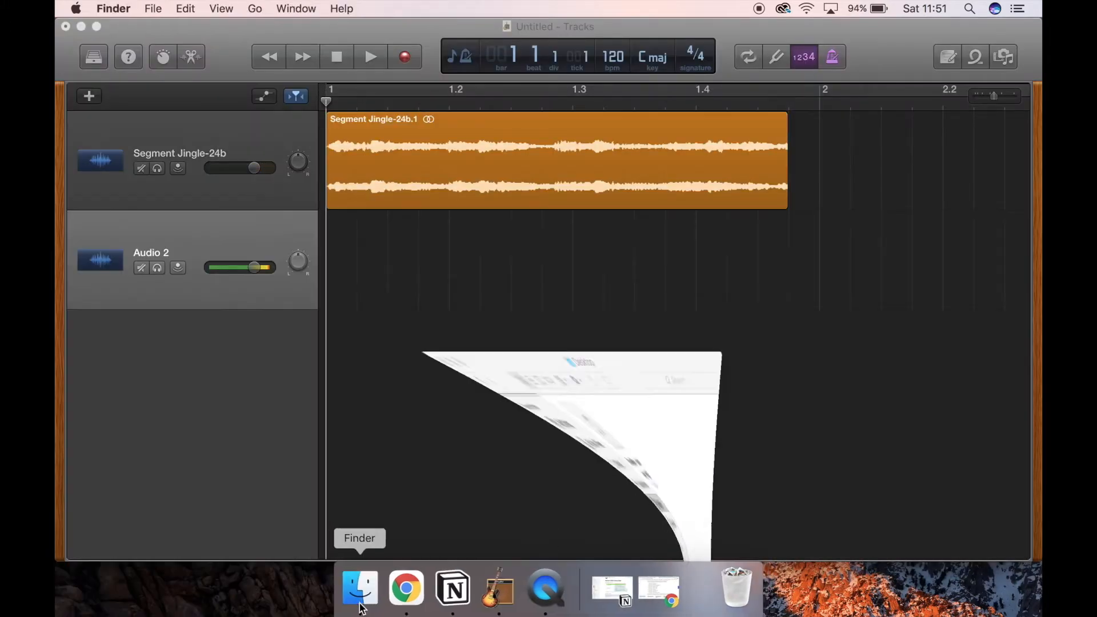
left_click_drag(219, 142, 674, 161)
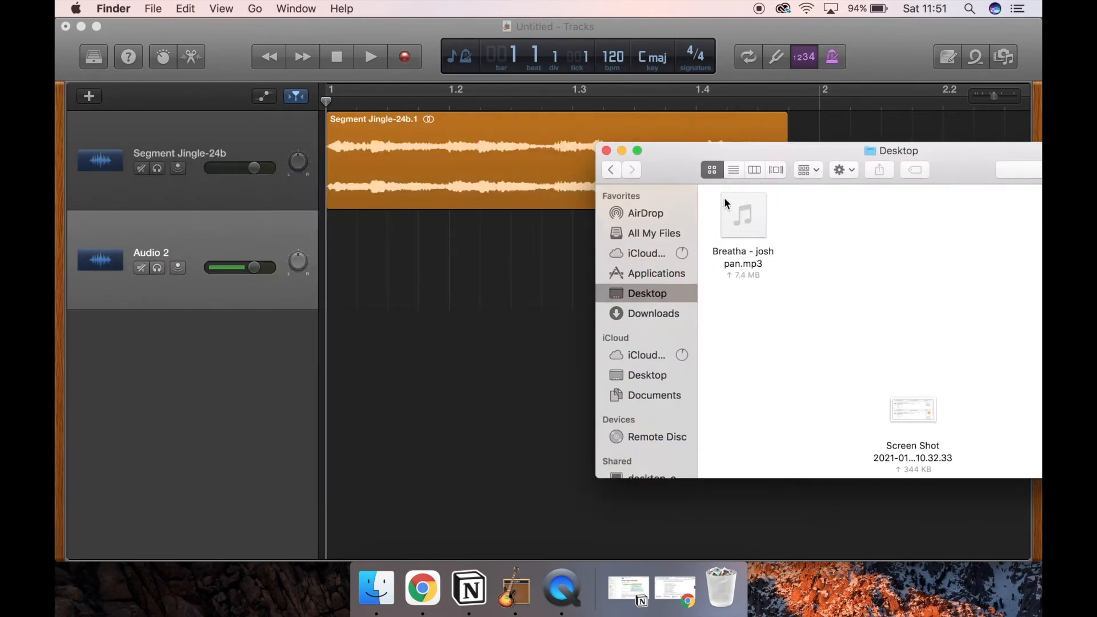
left_click_drag(743, 217, 266, 296)
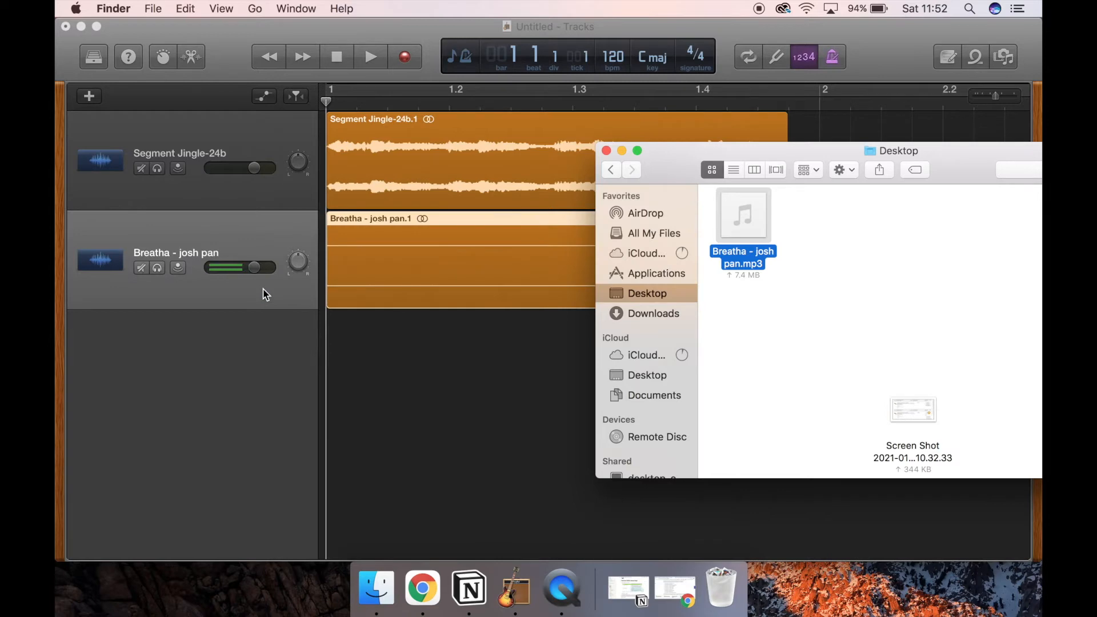
left_click(271, 296)
Step: Mute the Segment Jingle track, play the Breatha region by itself from the start, and stop playback
left_click(354, 128)
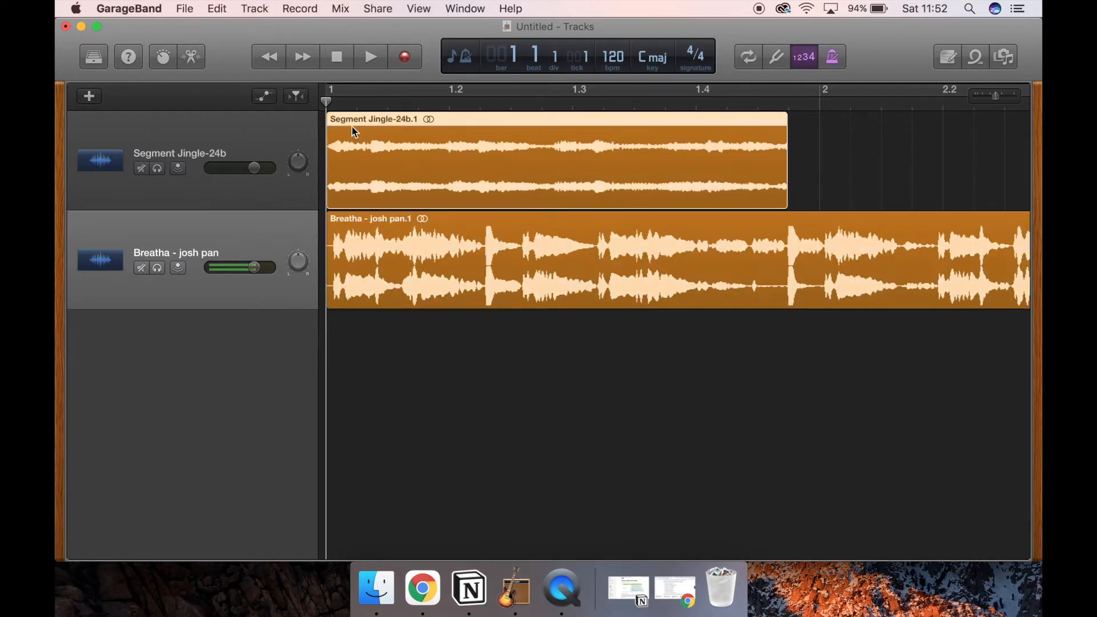
left_click(137, 171)
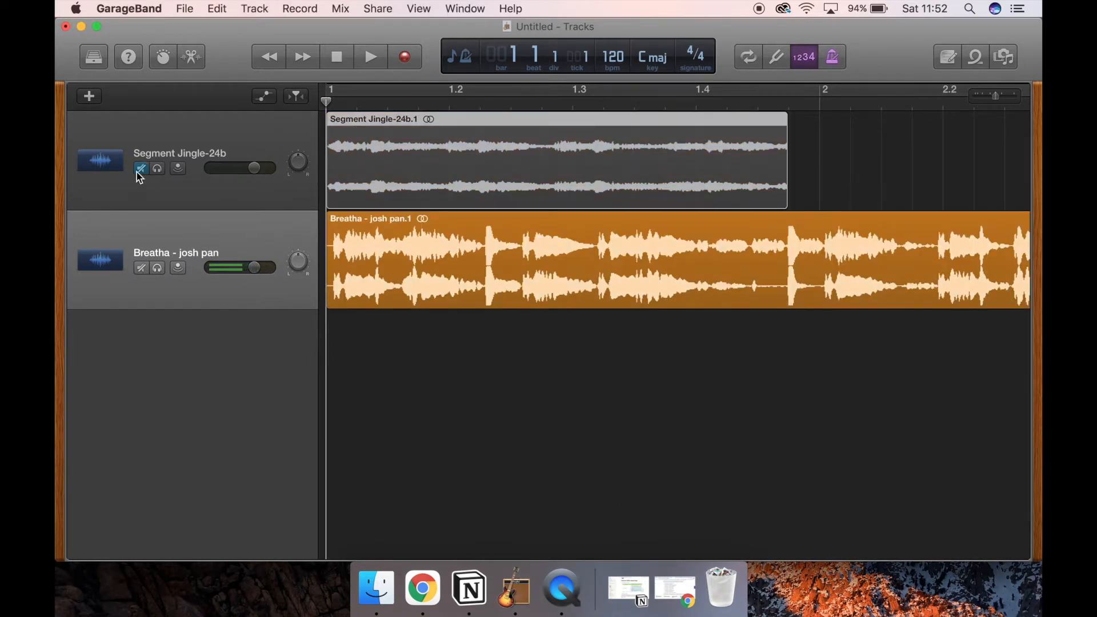
left_click(312, 232)
key("space")
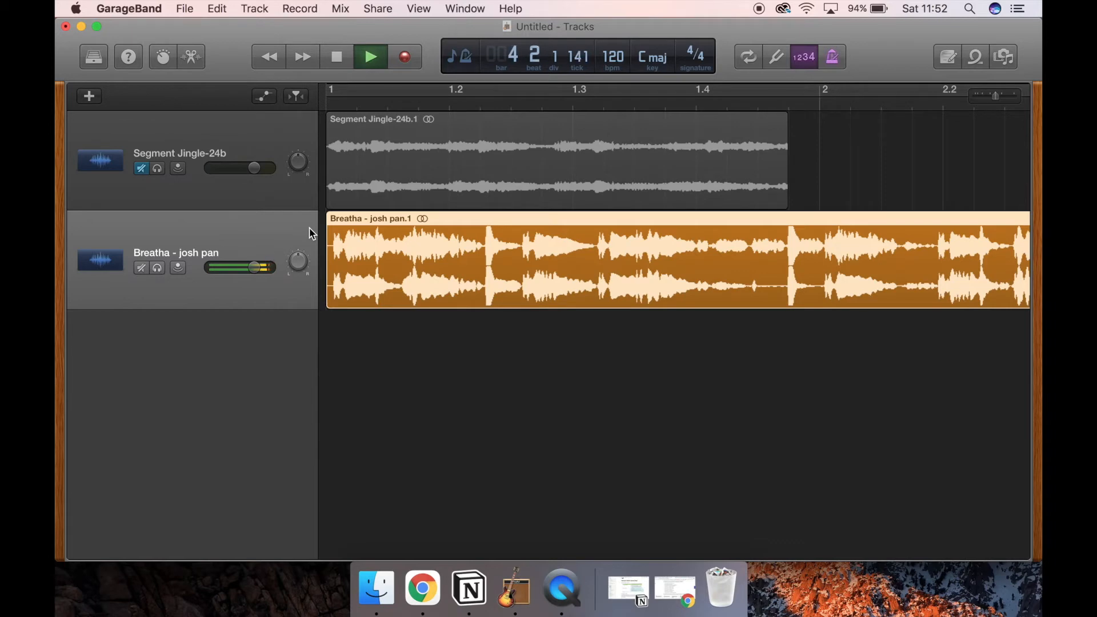
key("space")
Step: Unmute the Segment Jingle track and delete the Breatha region together with its track
left_click(140, 266)
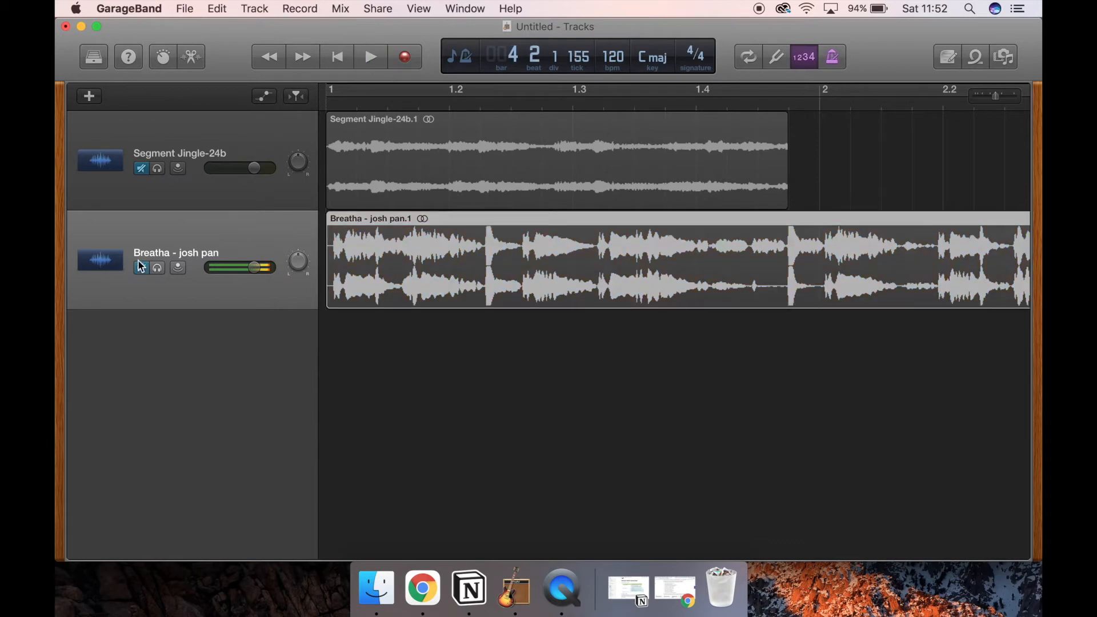
left_click(141, 168)
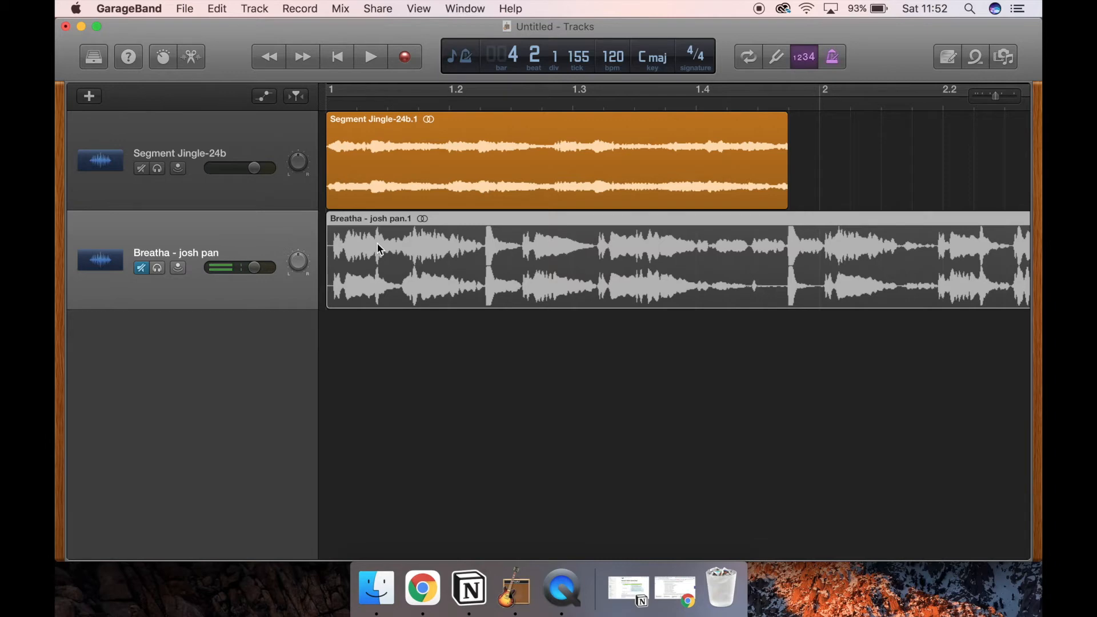
key("Delete")
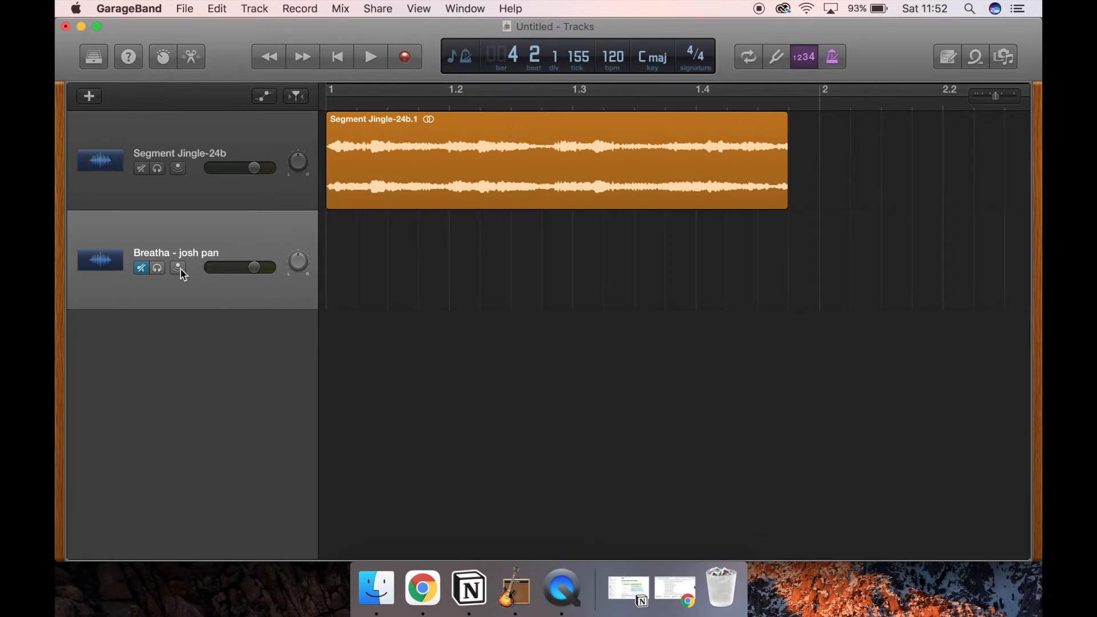
left_click(141, 269)
right_click(196, 243)
left_click(255, 302)
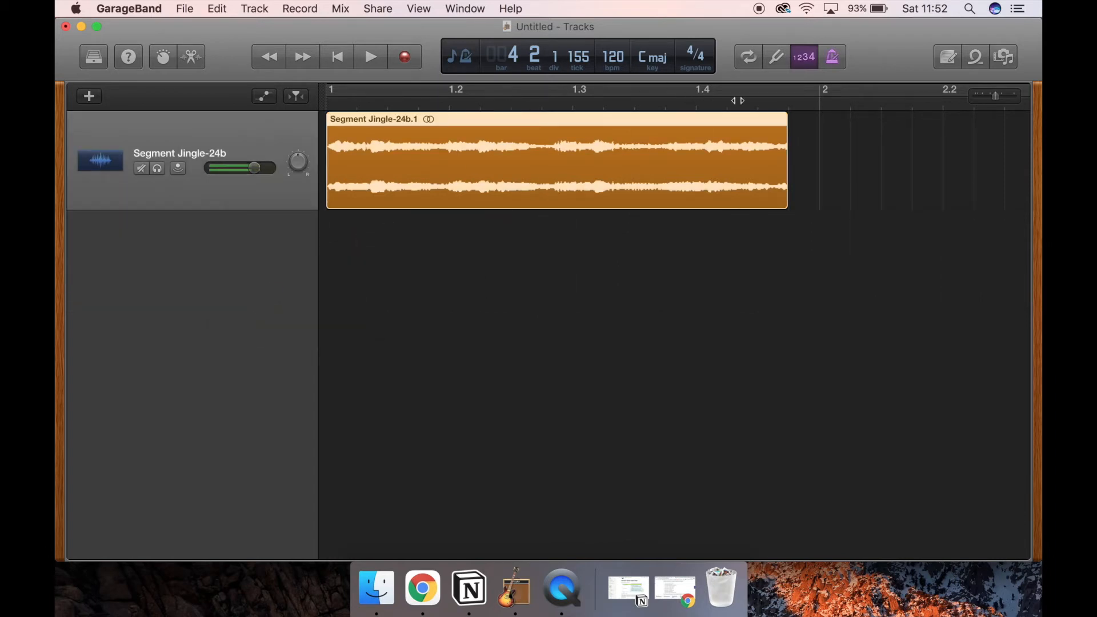
Step: Zoom the timeline out slightly, return the playhead to the start, and play the jingle until just past its end
left_click(982, 95)
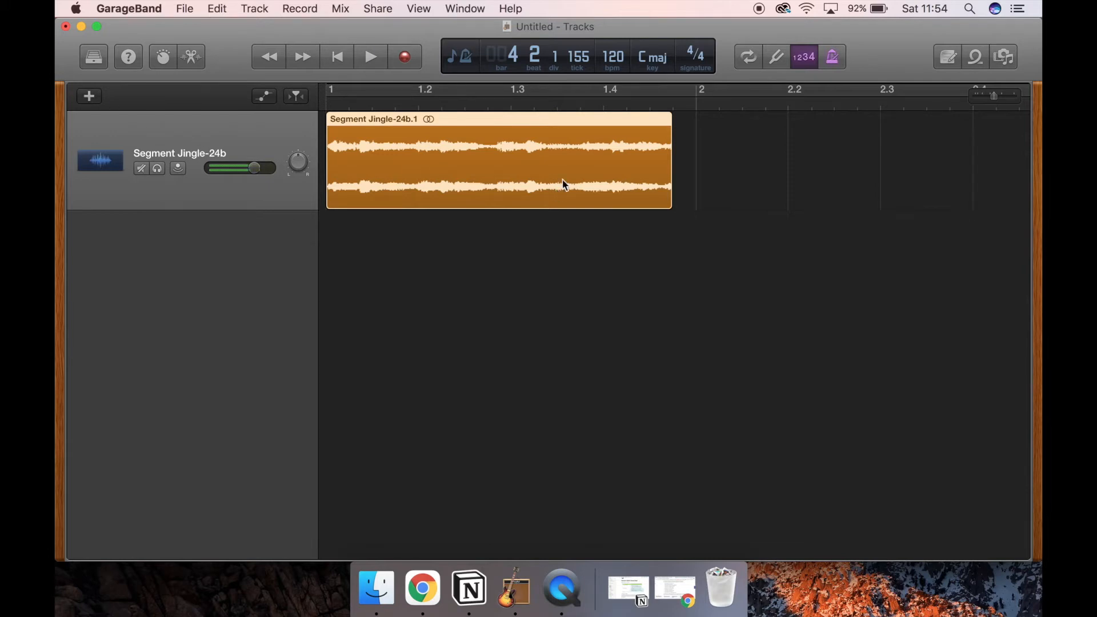
left_click(334, 104)
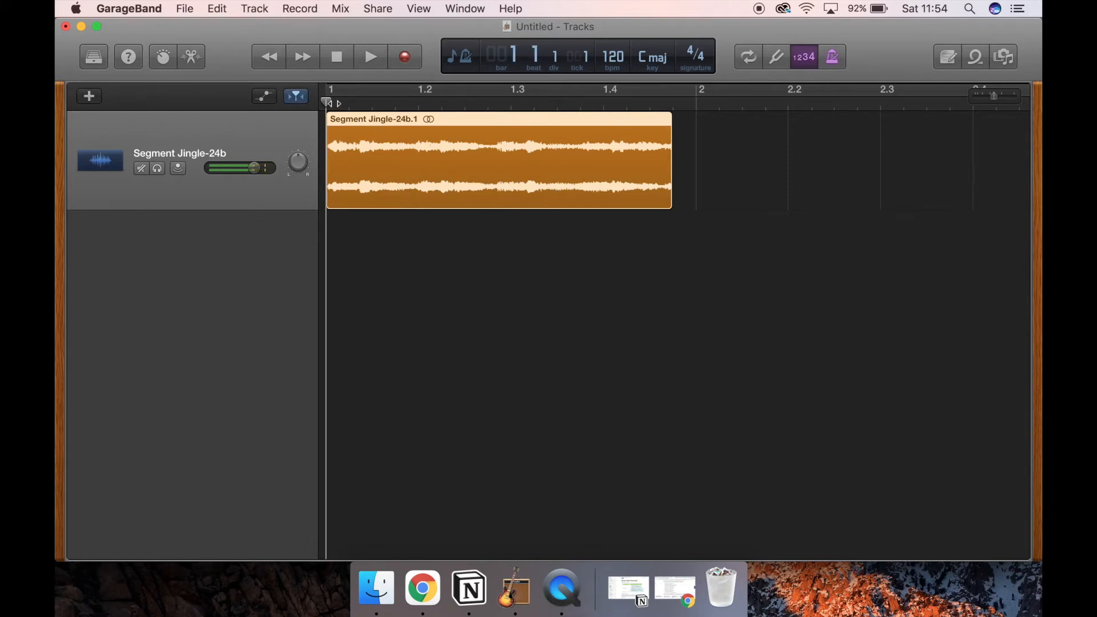
key("space")
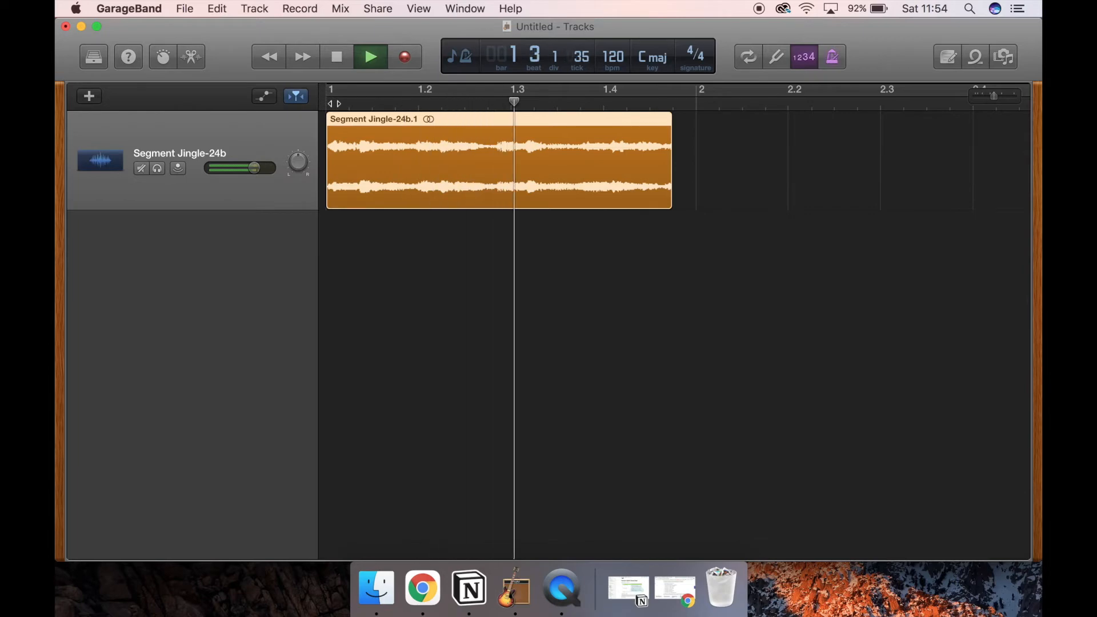
key("space")
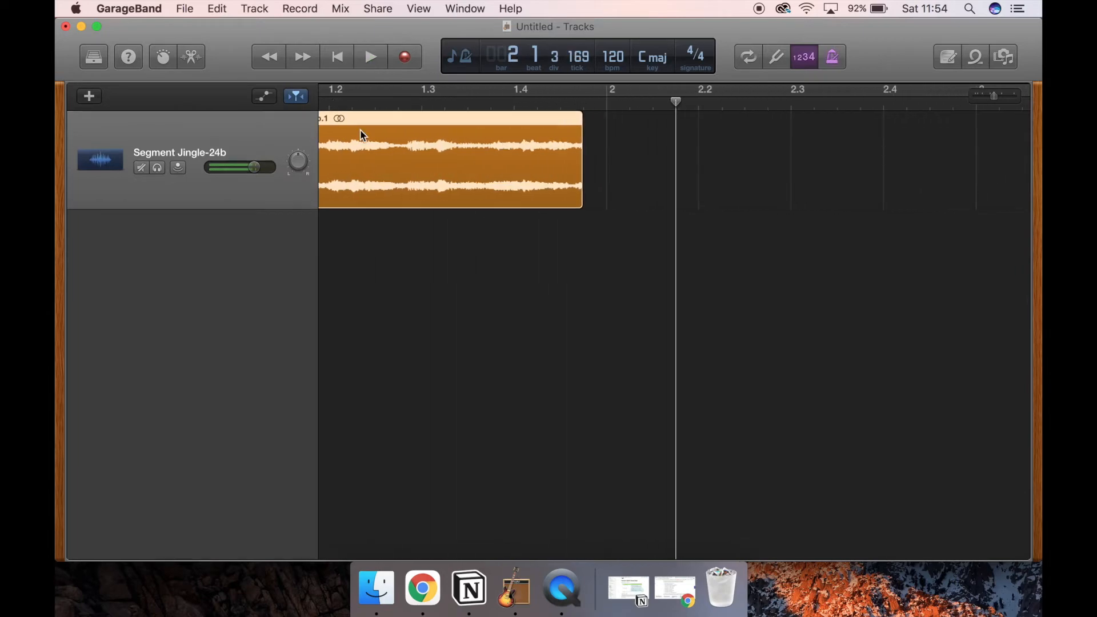
Step: Return the playhead to the start of the project and add a second audio track
scroll(359, 129, "left", 2)
left_click(332, 104)
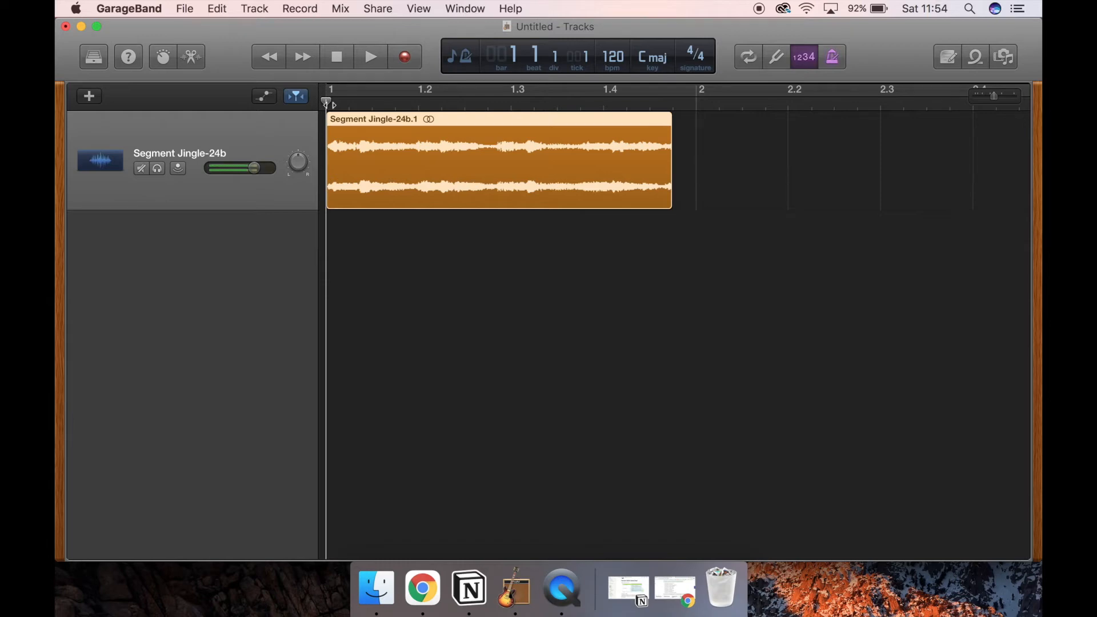
left_click(89, 96)
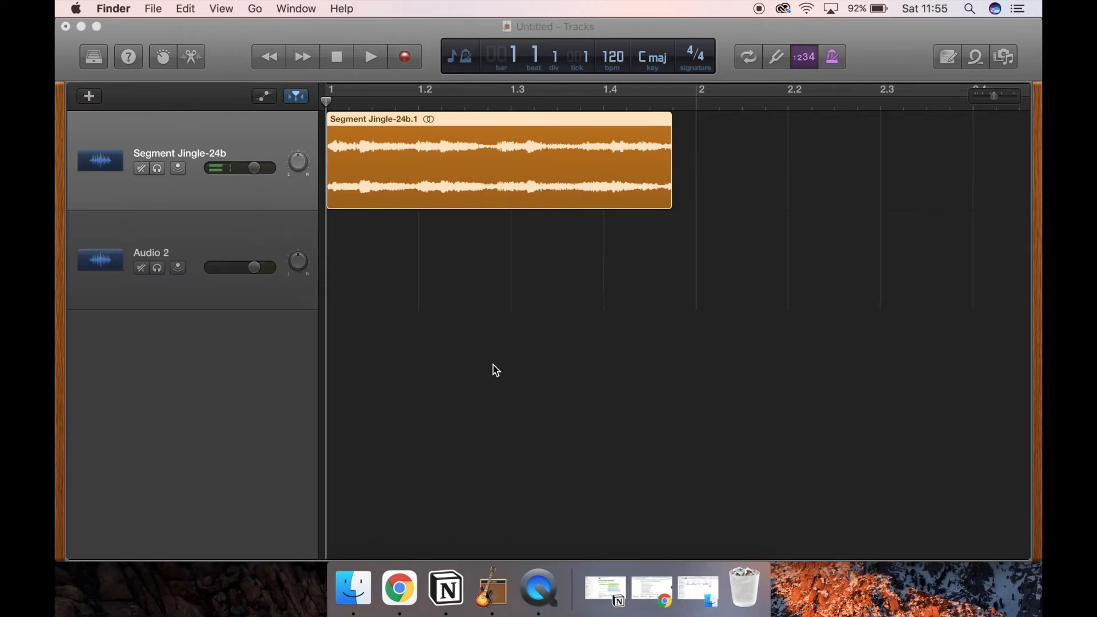
Step: Import the first Forgetting Sarah Marshall (CLEANED) WAV from Finder's wetransfer-94e633 folder onto Audio 2, aligned just after the jingle ends
left_click(353, 588)
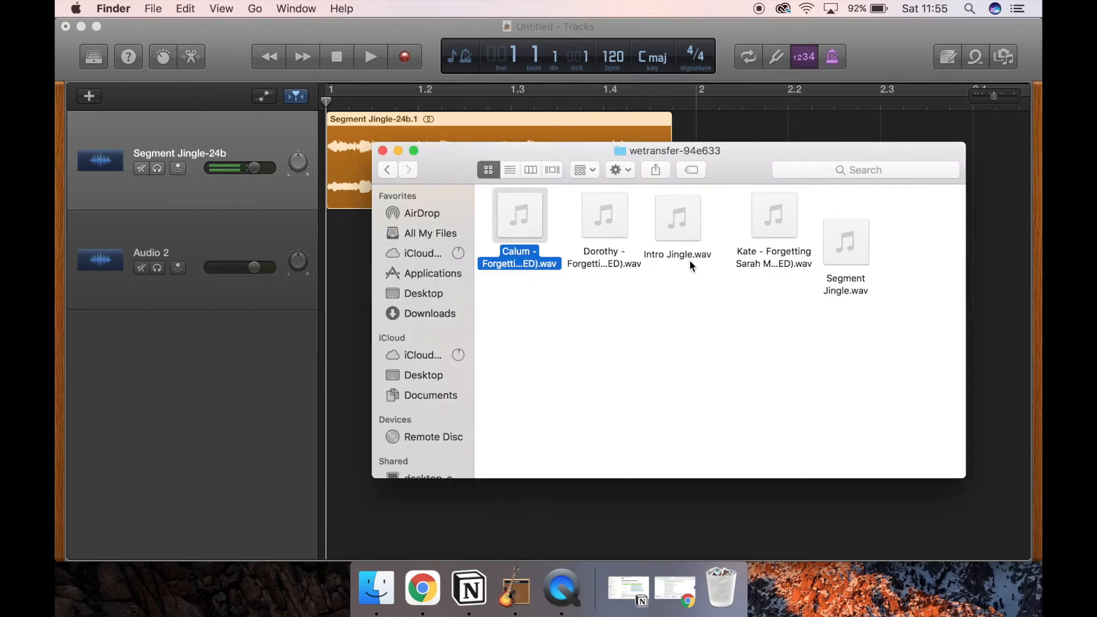
left_click_drag(449, 157, 596, 337)
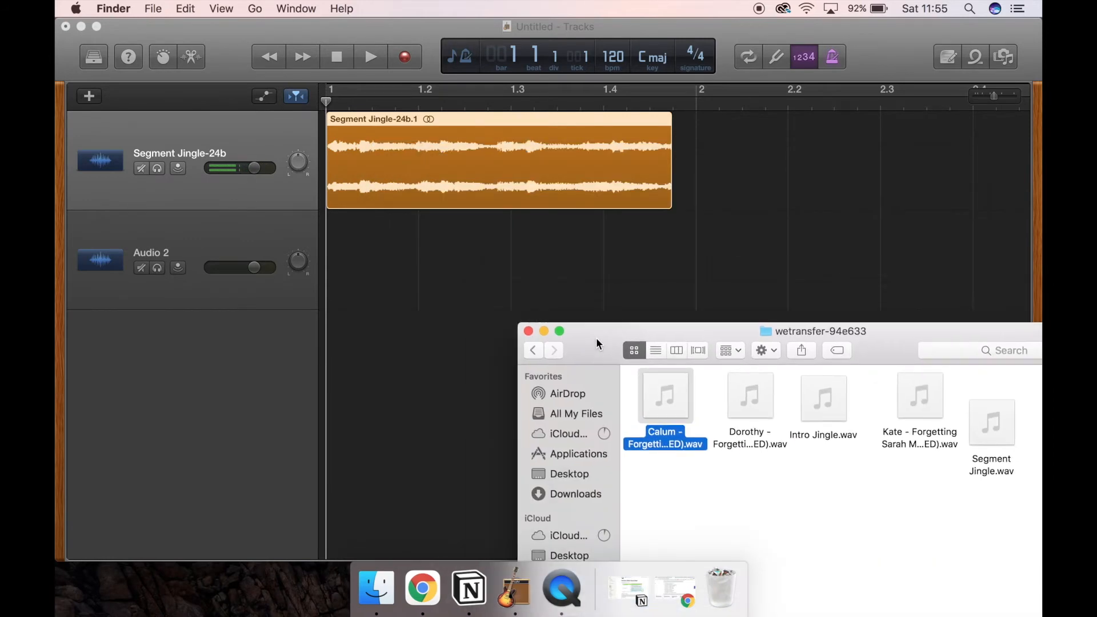
left_click_drag(653, 440, 649, 264)
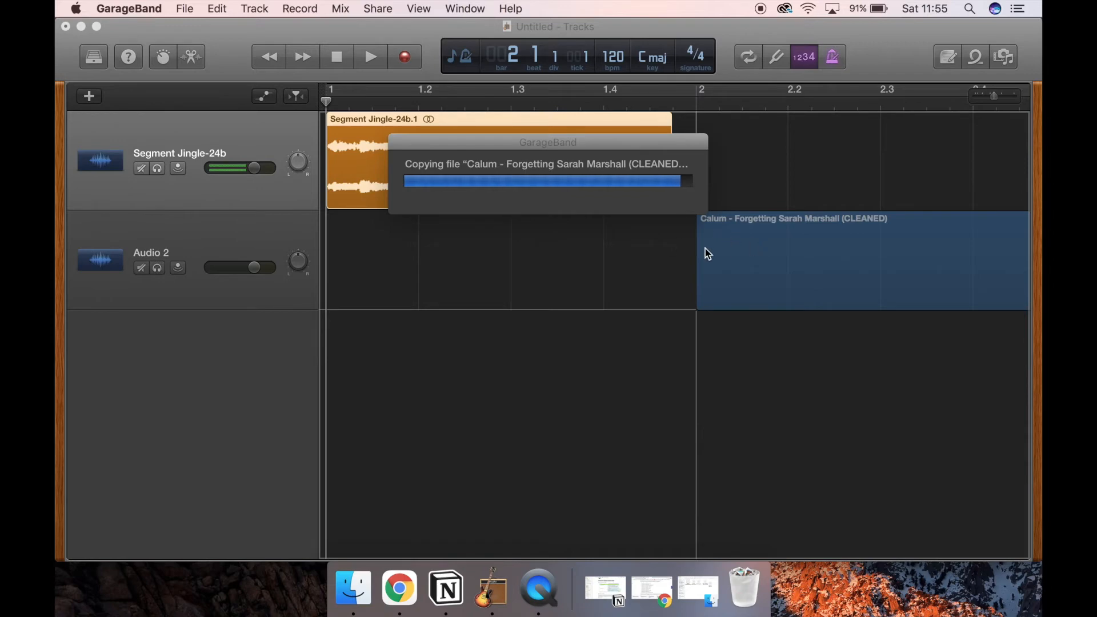
left_click_drag(744, 245, 717, 245)
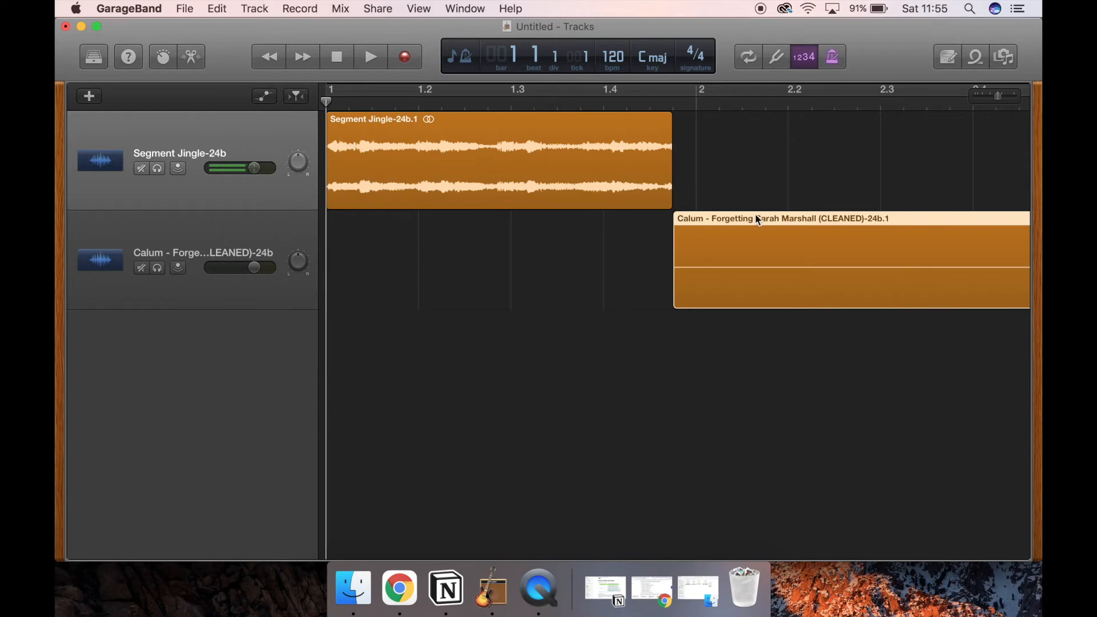
Step: Split the voice region at bar 3 beat 4, just before speech begins, and delete the silent part before it
scroll(796, 255, "right", 10)
scroll(808, 253, "left", 8)
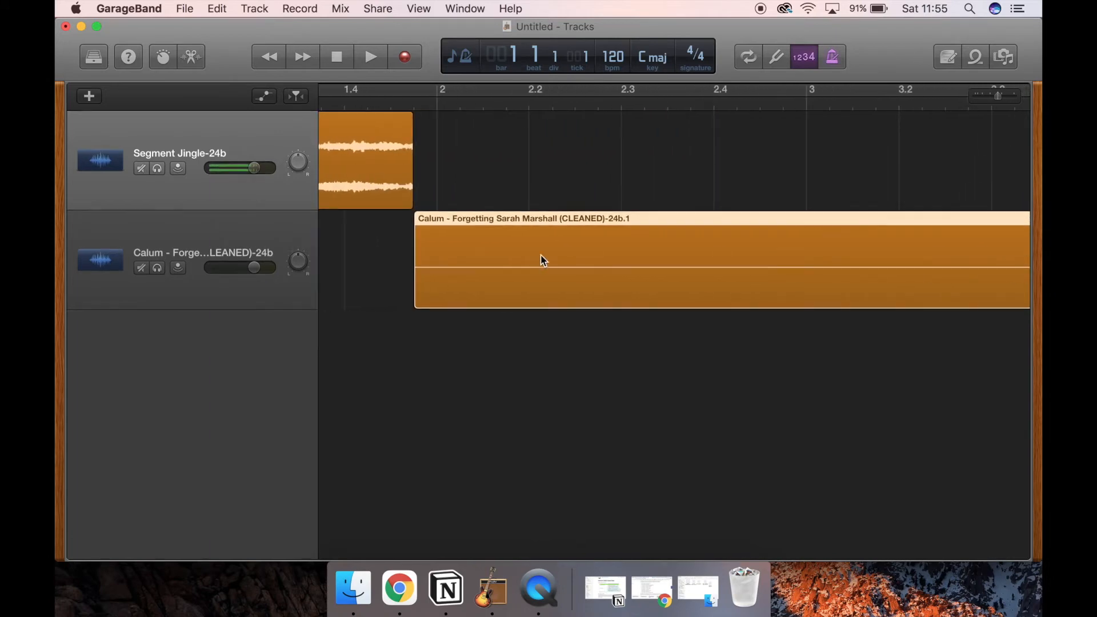
scroll(712, 246, "right", 6)
scroll(798, 256, "right", 6)
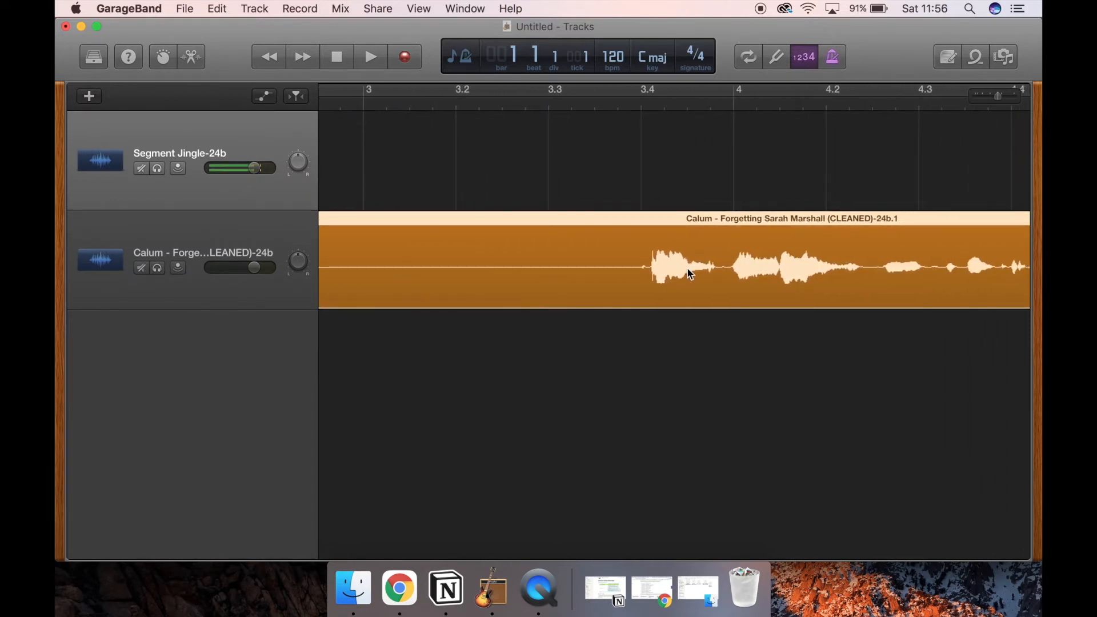
scroll(665, 260, "right", 8)
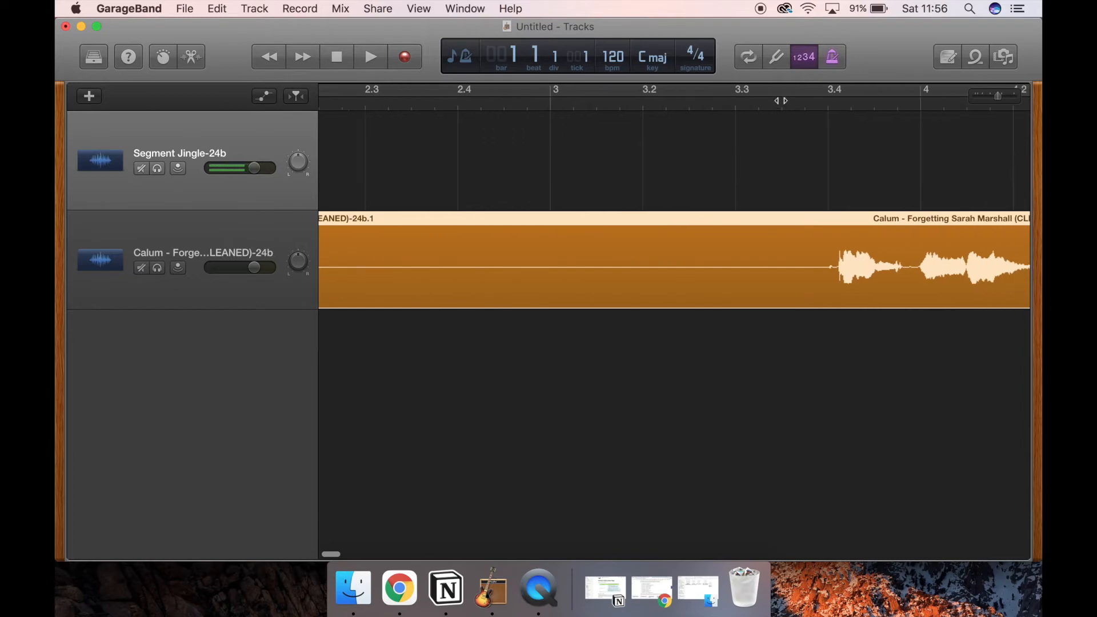
left_click(817, 104)
left_click(827, 104)
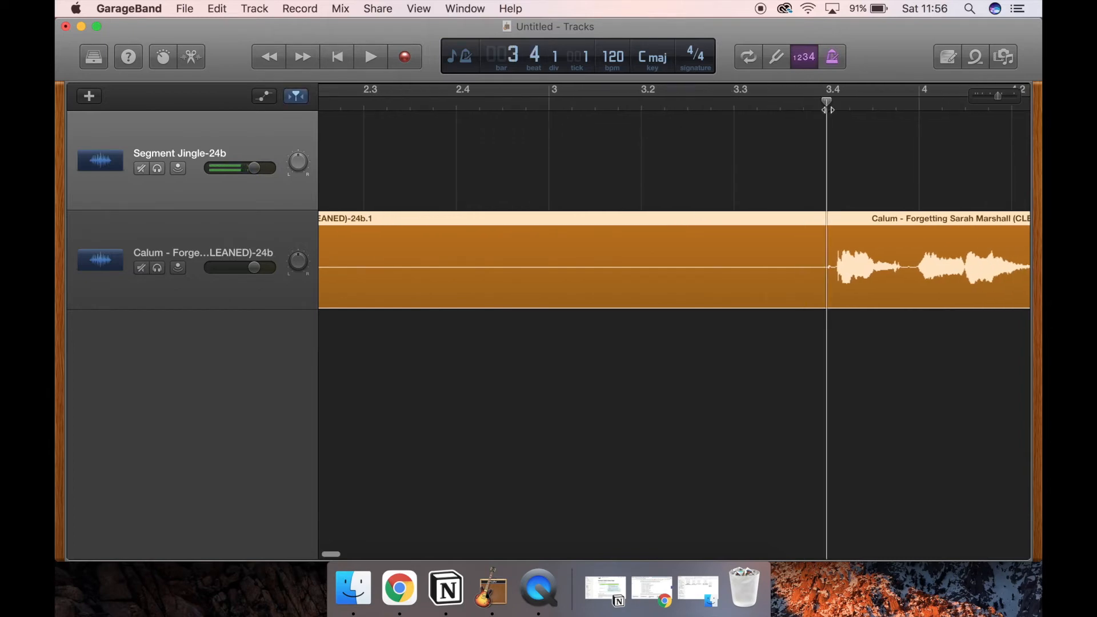
mouse_move(997, 96)
left_mouse_down()
mouse_move(1019, 99)
mouse_move(1008, 99)
left_mouse_up()
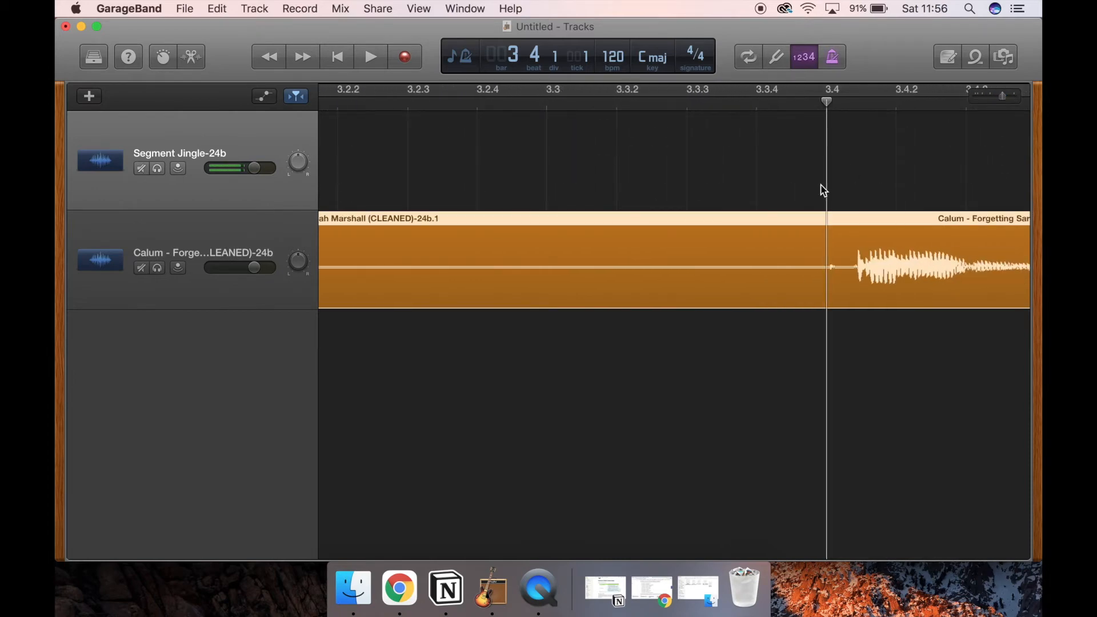
key("super+t")
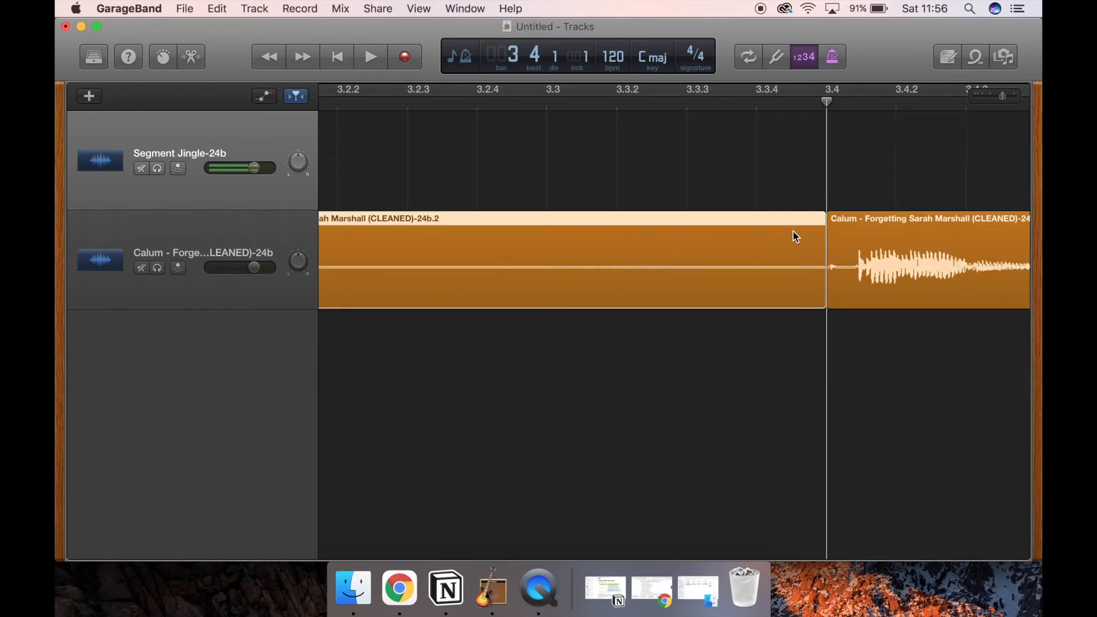
key("Delete")
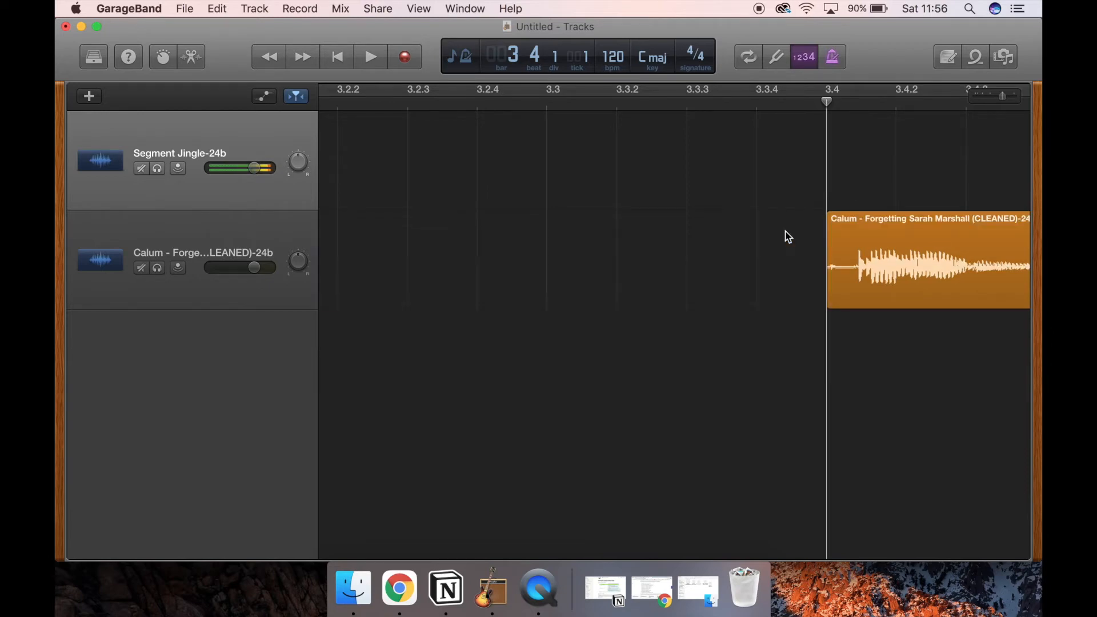
Step: Move the remaining voice region back so it starts right after the end of the Segment Jingle
left_click(991, 95)
left_click(991, 95)
left_click(988, 95)
left_click_drag(936, 220, 497, 234)
left_click_drag(669, 227, 422, 230)
scroll(423, 230, "left", 5)
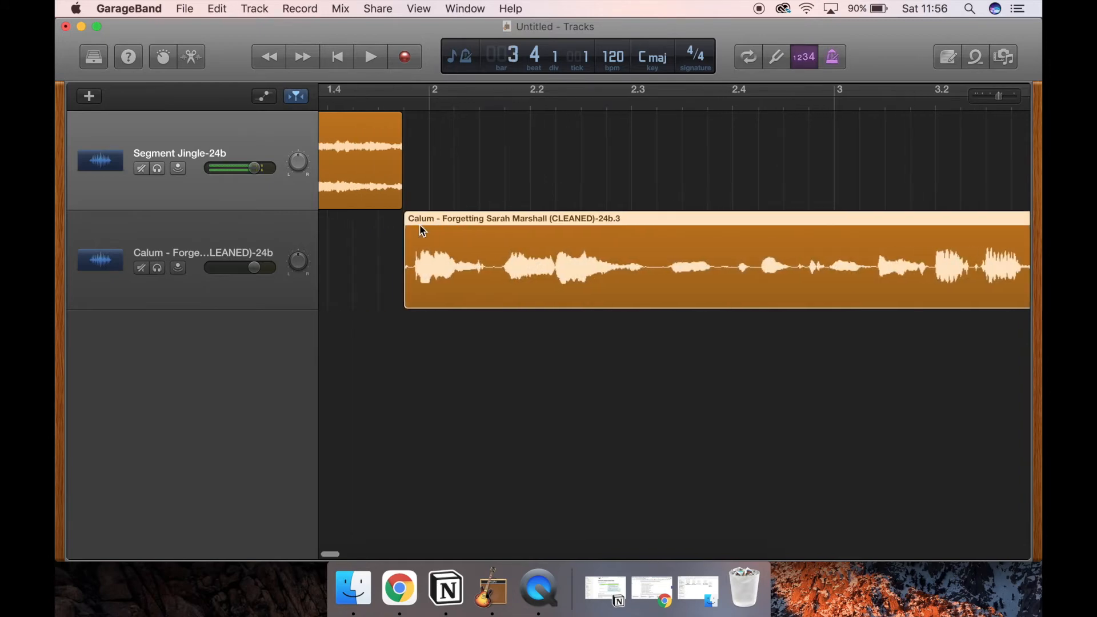
Step: Play the transition from jingle to voice starting at bar 1 beat 4, and stop playback
left_click(510, 103)
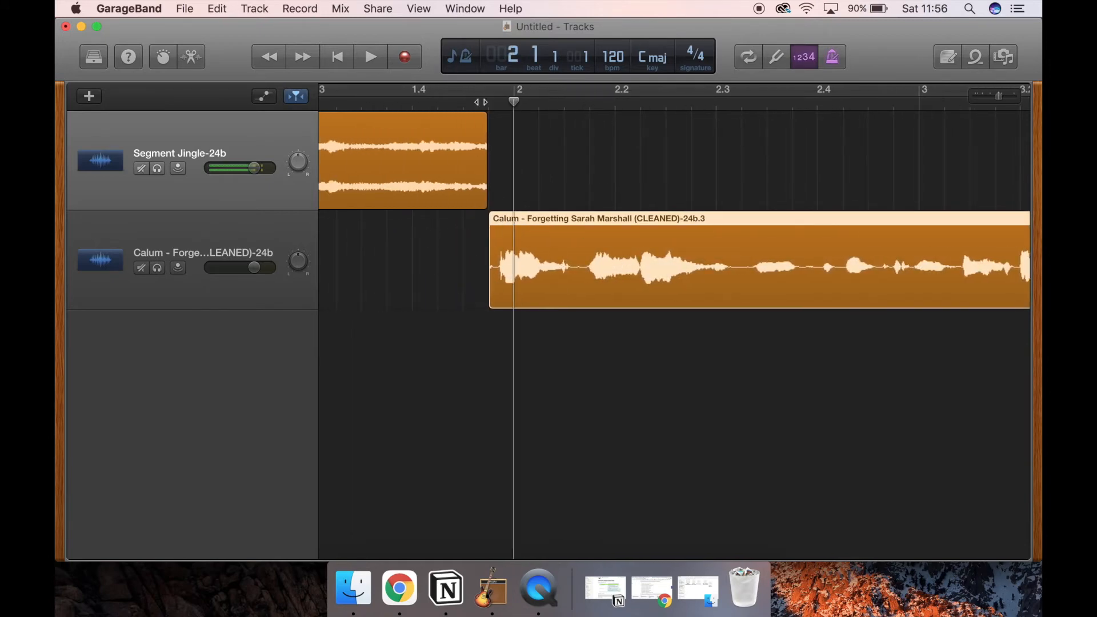
scroll(450, 97, "left", 4)
left_click(508, 103)
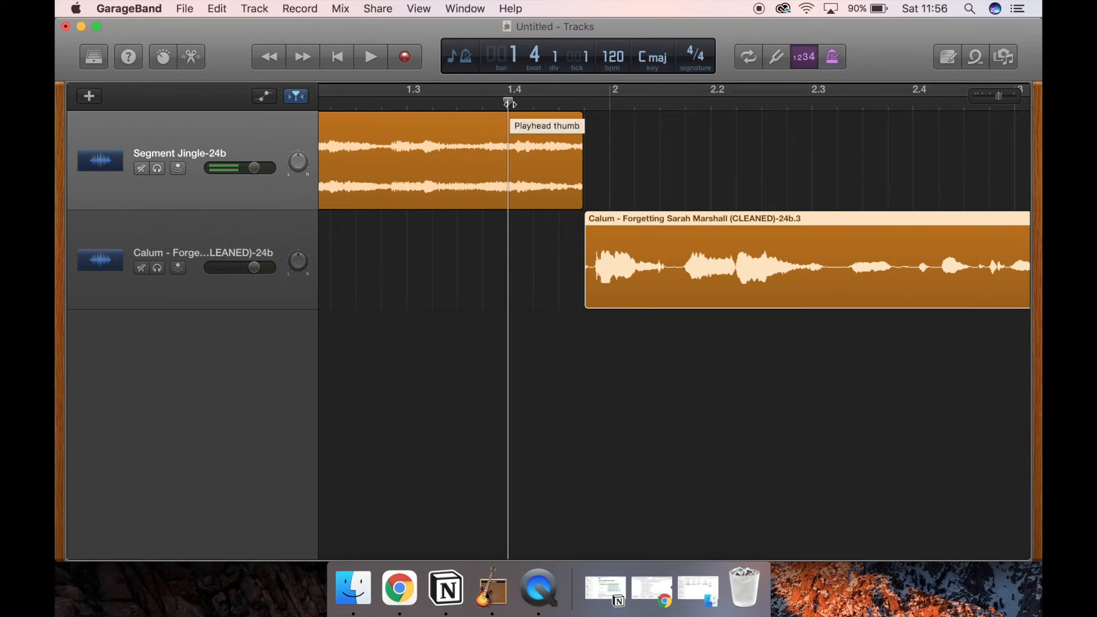
key("space")
Step: Play the project from the beginning through the jingle into the opening speech, and stop playback
key("space")
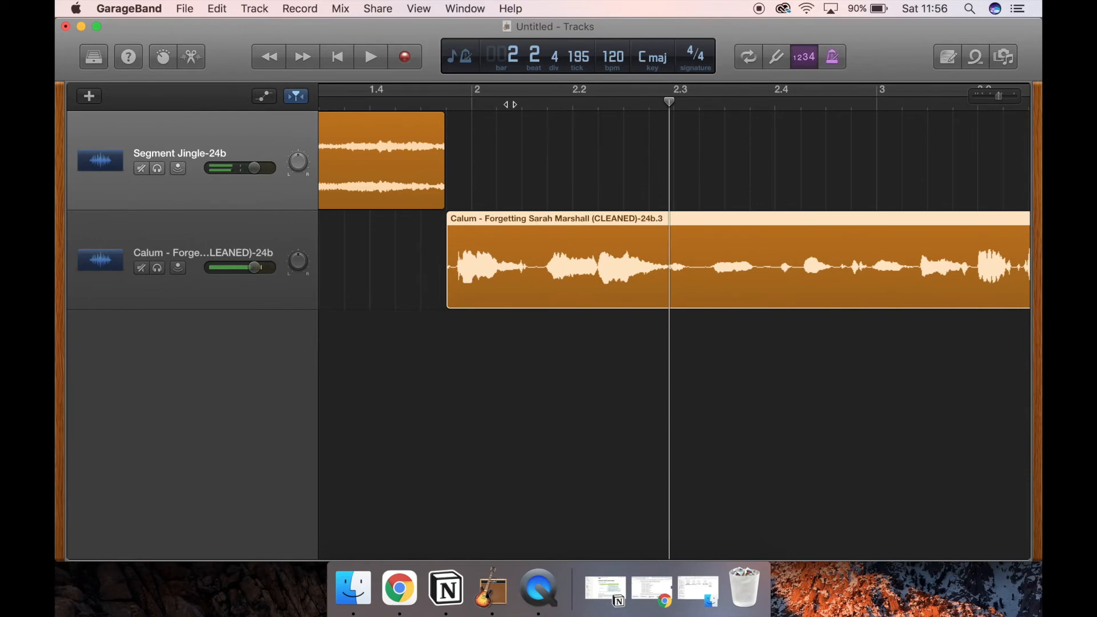
scroll(410, 129, "left", 8)
left_click(329, 99)
key("space")
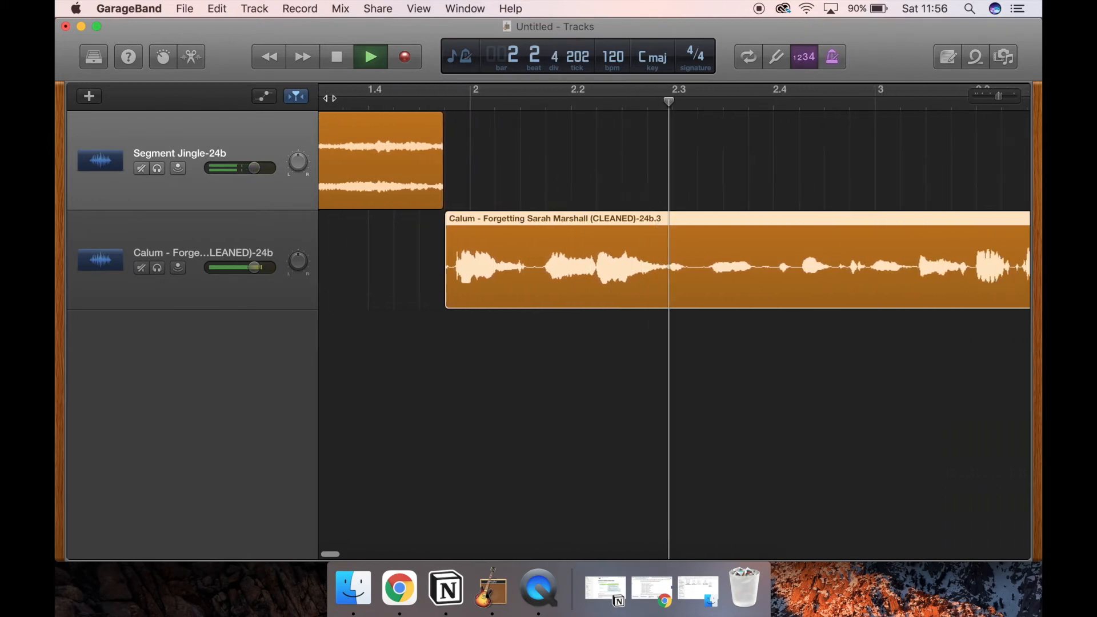
key("space")
Step: Play the voice region's opening from its start at 1.4.4 to find where the first word ends
left_click(426, 98)
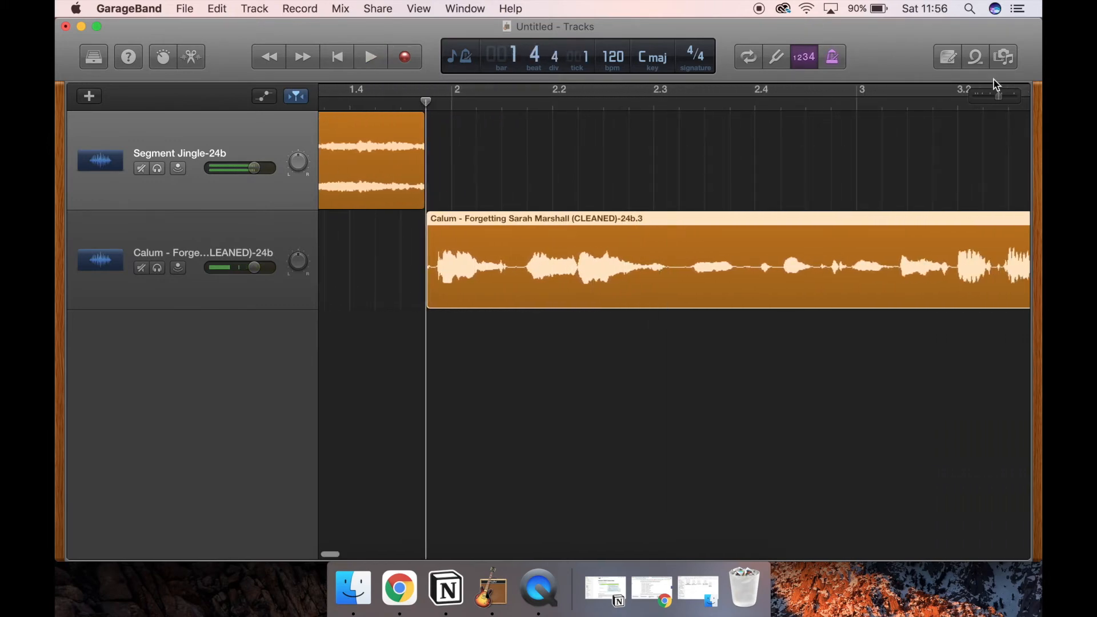
left_click_drag(1006, 86, 1011, 91)
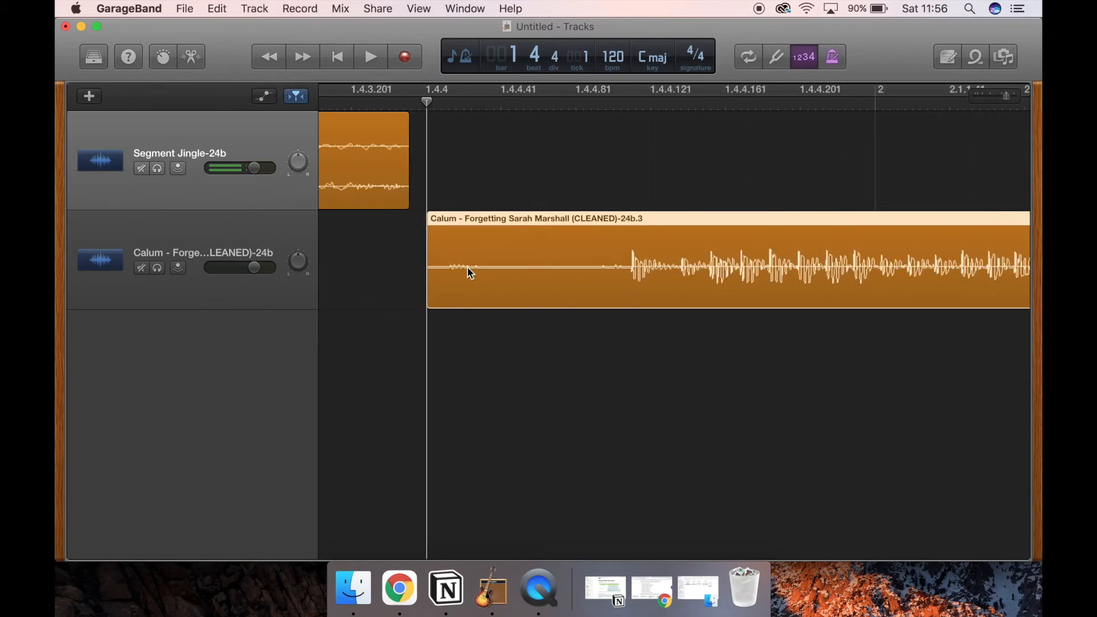
key("space")
key("space")
scroll(450, 125, "left", 10)
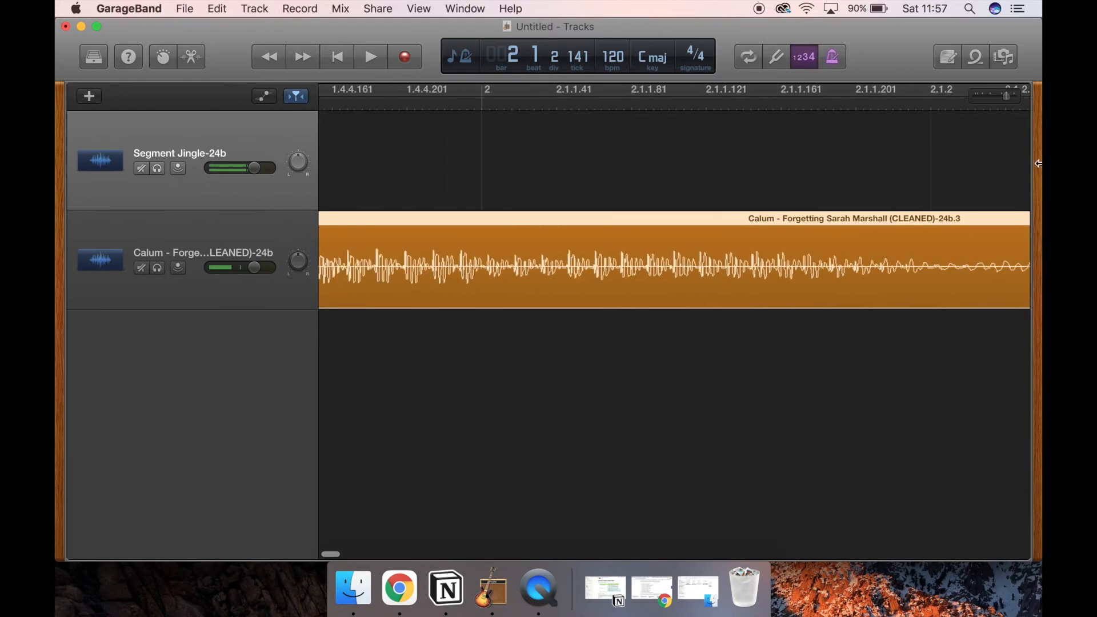
key("space")
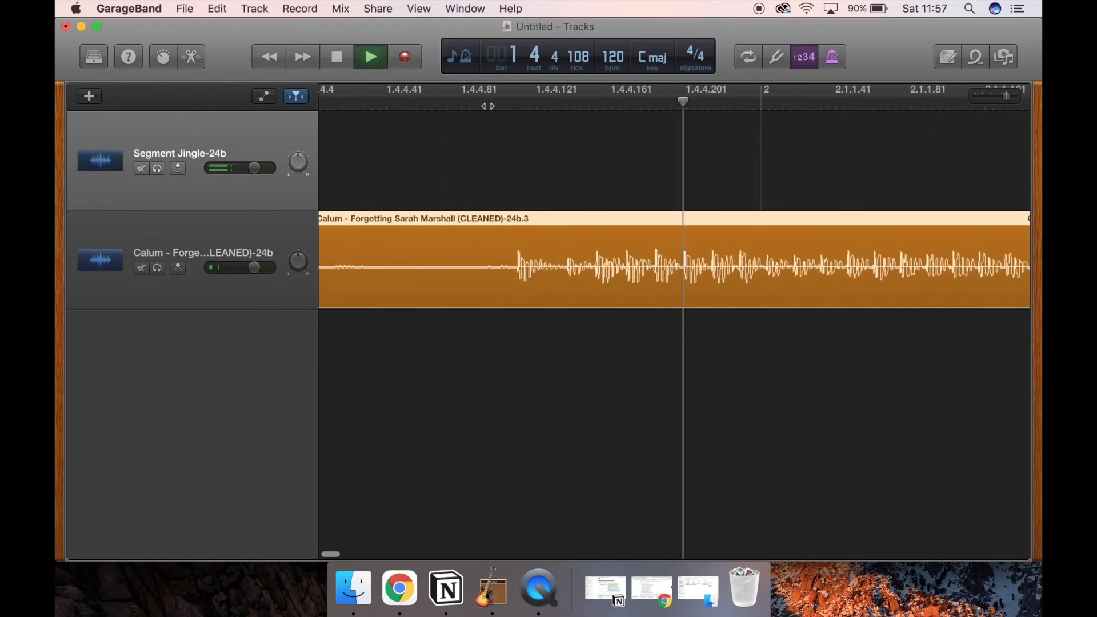
key("space")
Step: Split the voice region at 2.1.3.112 in the pause after the first word, and delete the part before the cut
left_click(618, 102)
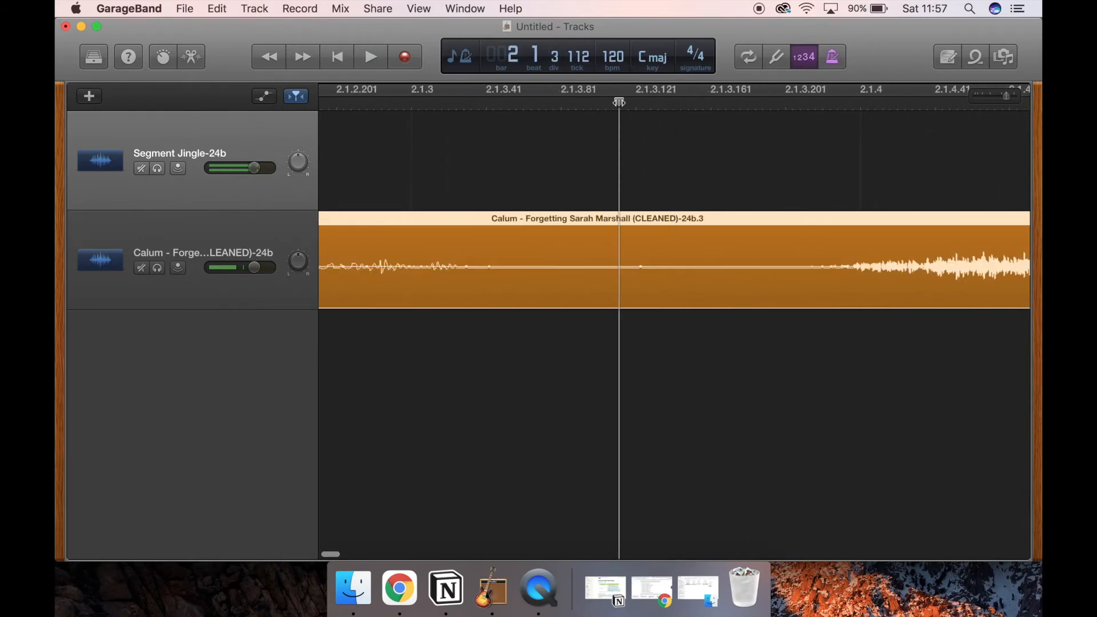
key("super+t")
left_click_drag(988, 95, 982, 95)
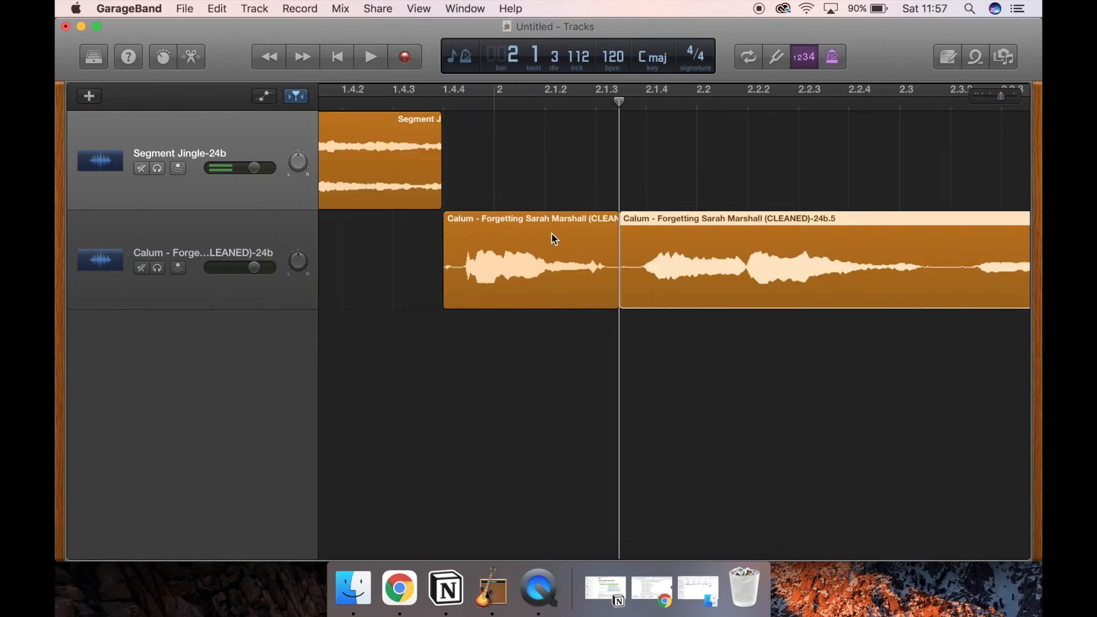
left_click(554, 238)
key("Delete")
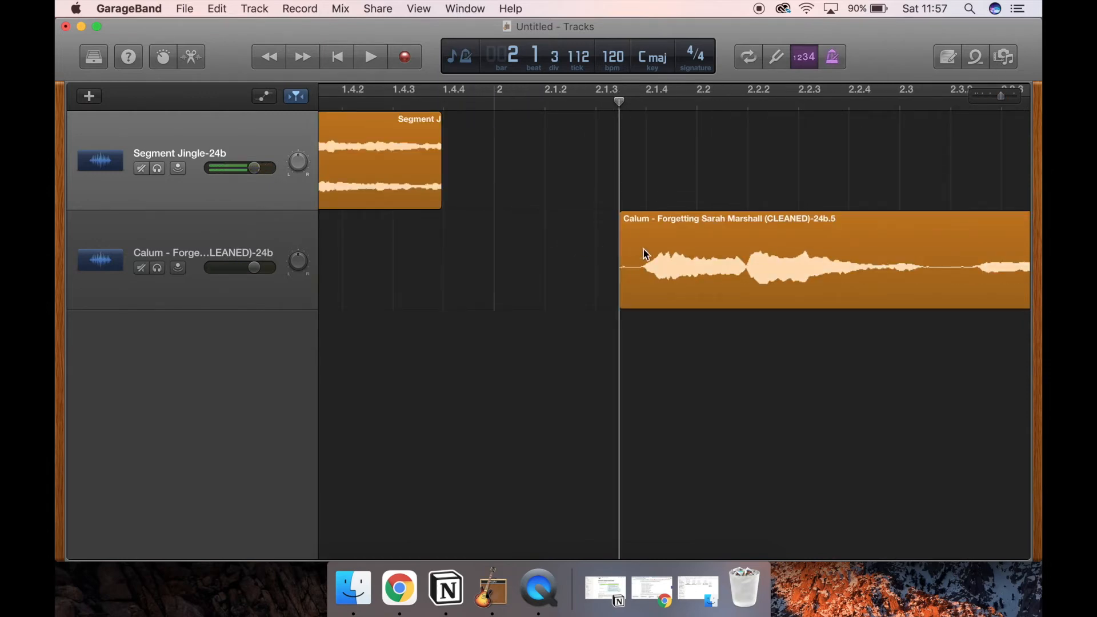
Step: Move the trimmed voice region back to the jingle's end, and check the transition by playing from the project start
left_click_drag(658, 224, 482, 219)
key("Return")
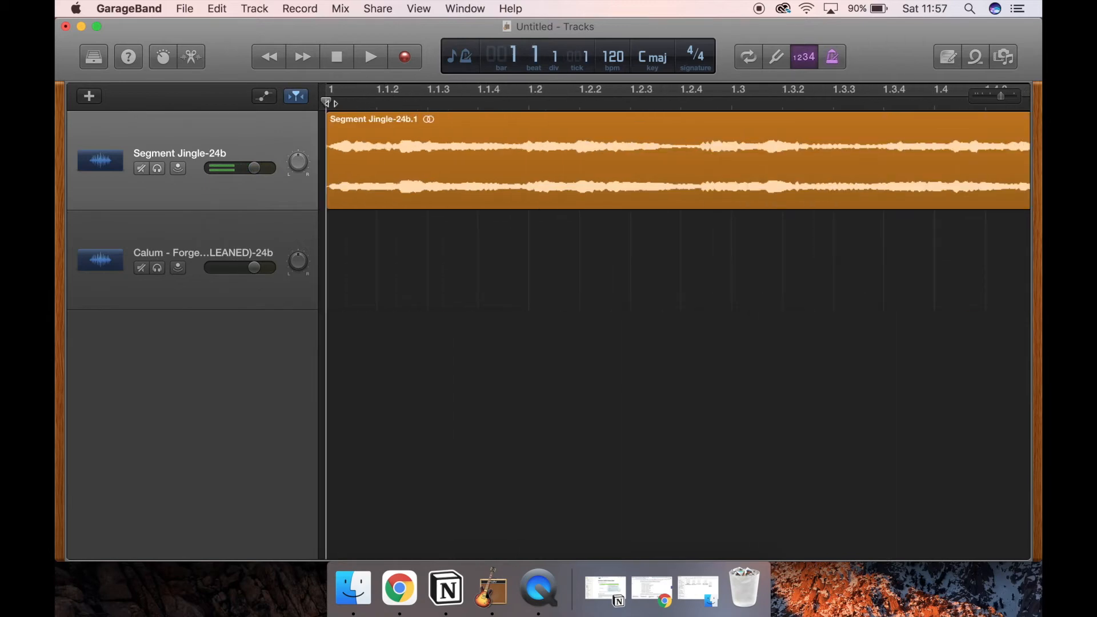
left_click_drag(996, 97, 984, 97)
key("space")
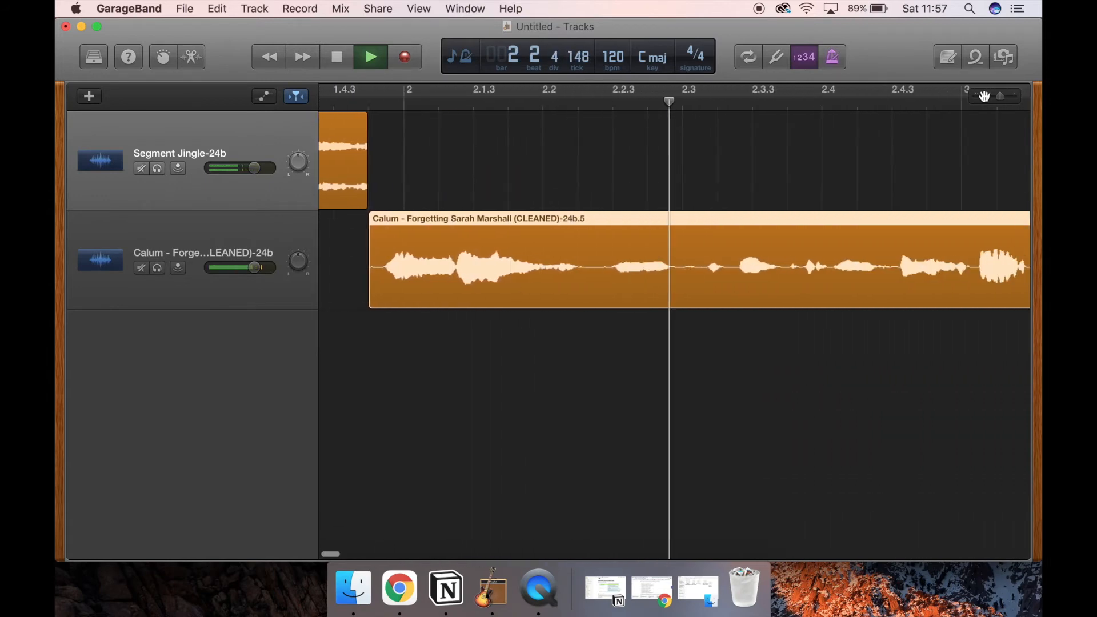
key("space")
Step: Play the trimmed voice region's opening at close zoom to examine the short silence before the speech
scroll(509, 259, "left", 5)
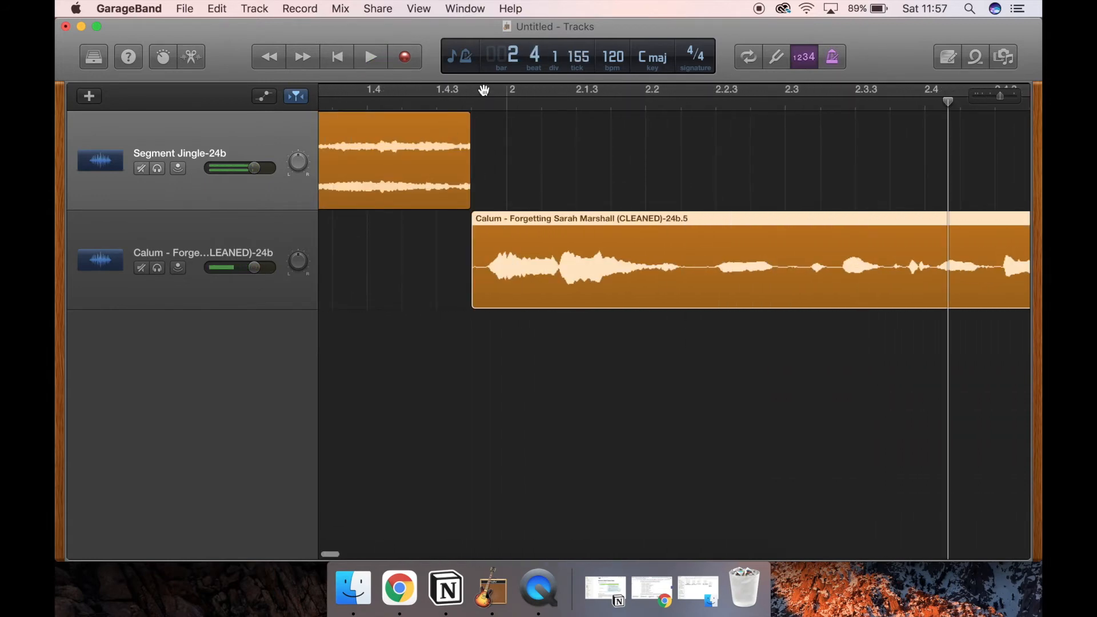
left_click(471, 112)
left_click(471, 112)
left_click_drag(1016, 97, 1013, 95)
left_click(556, 107)
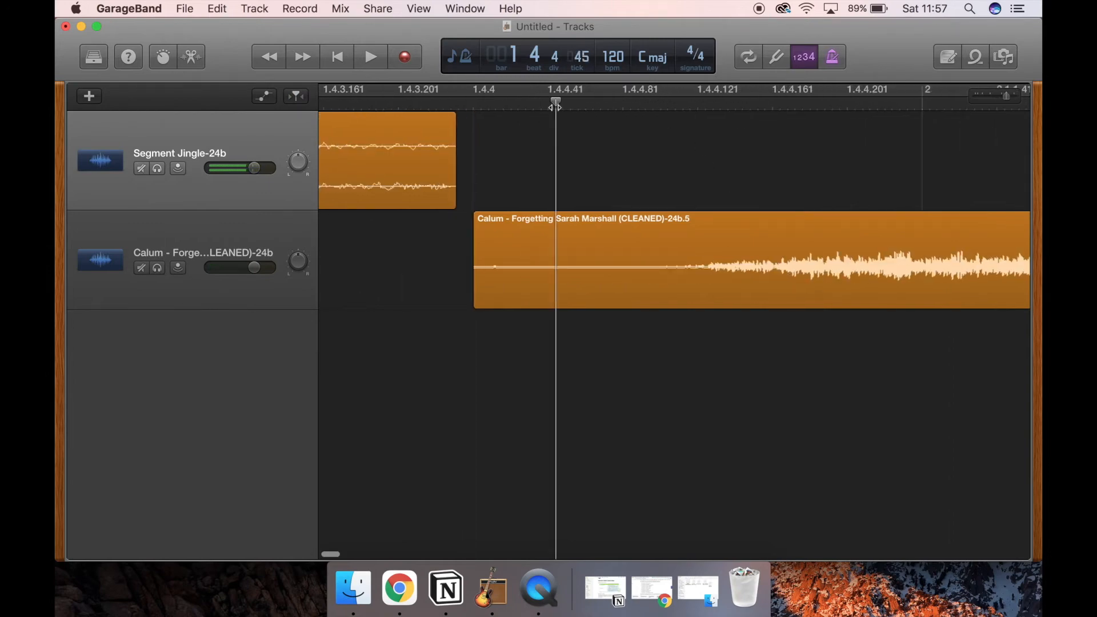
left_click(526, 93)
left_click(525, 95)
left_click(480, 102)
key("space")
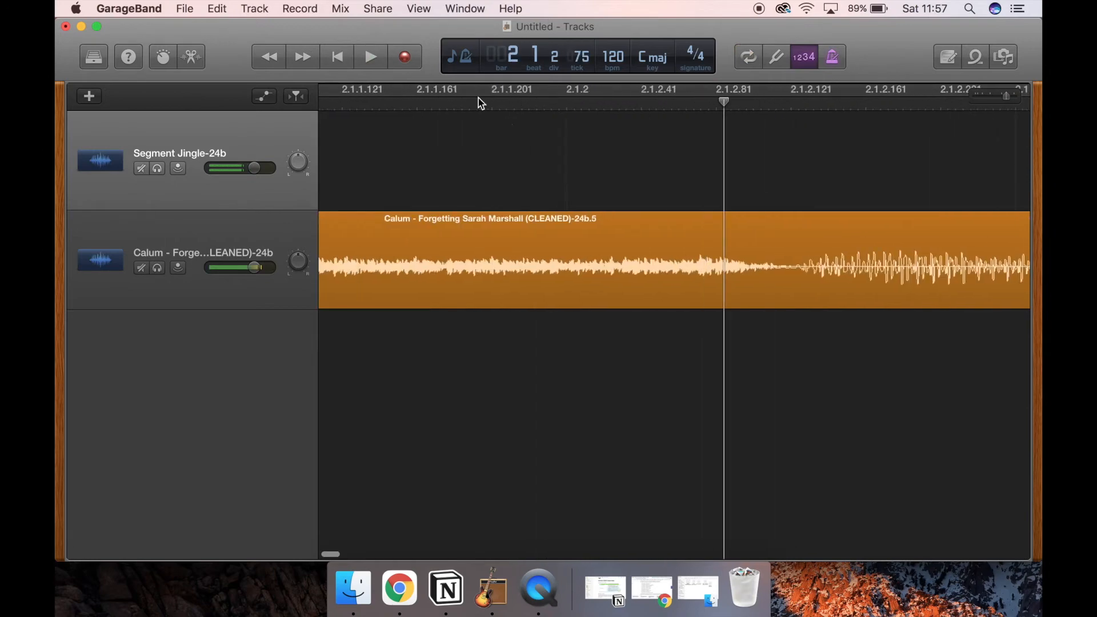
Step: Split the voice region at 1.4.4.99, just before the waveform rises, and delete the quiet piece ahead of it
scroll(617, 172, "left", 10)
left_click(519, 106)
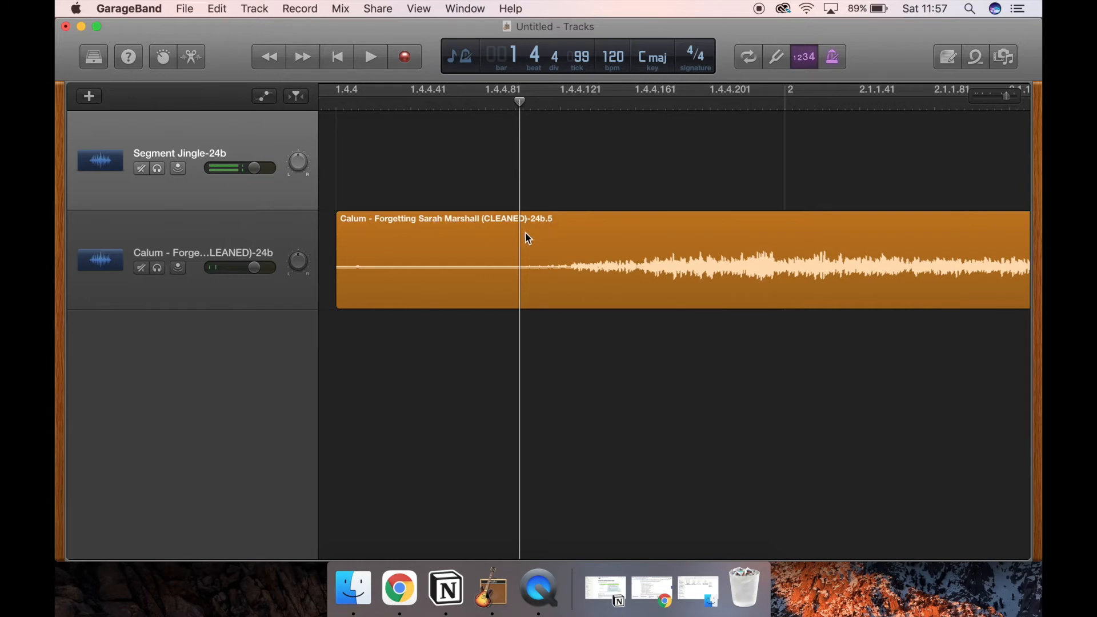
key("super+t")
left_click(499, 240)
key("Delete")
Step: Move the voice region directly against the end of the Segment Jingle, and zoom out to show both regions
scroll(515, 248, "left", 1)
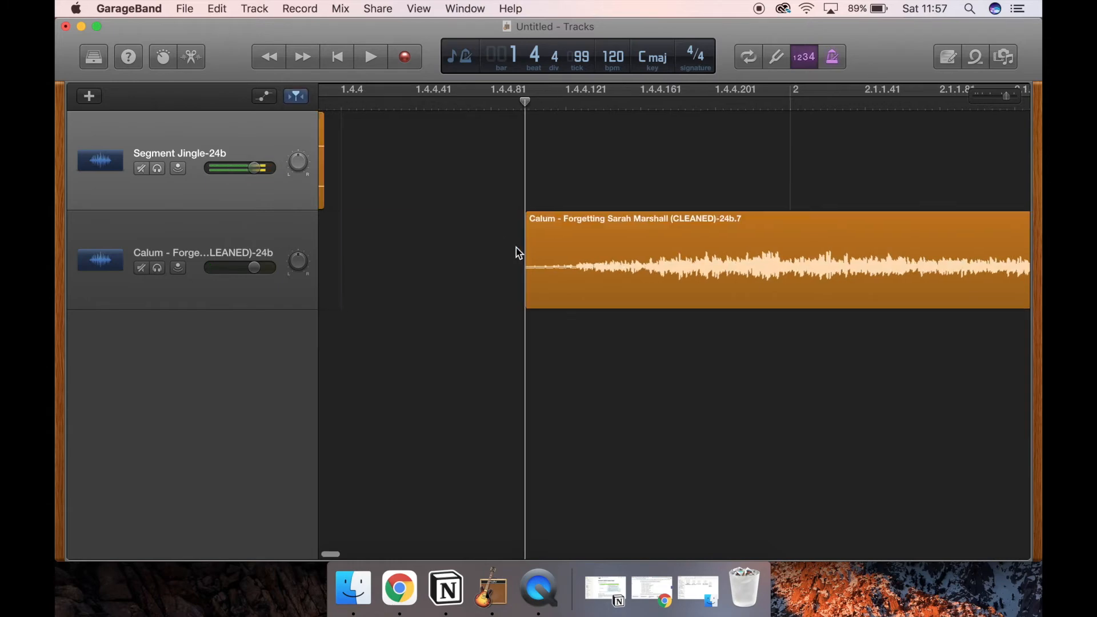
left_click_drag(680, 224, 478, 223)
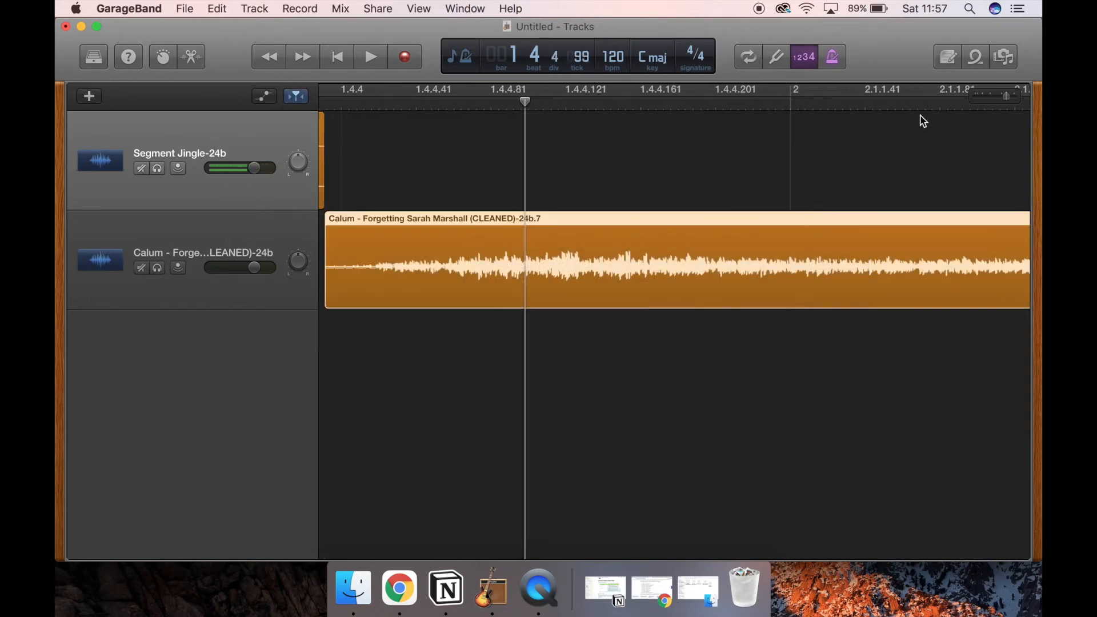
scroll(508, 209, "left", 10)
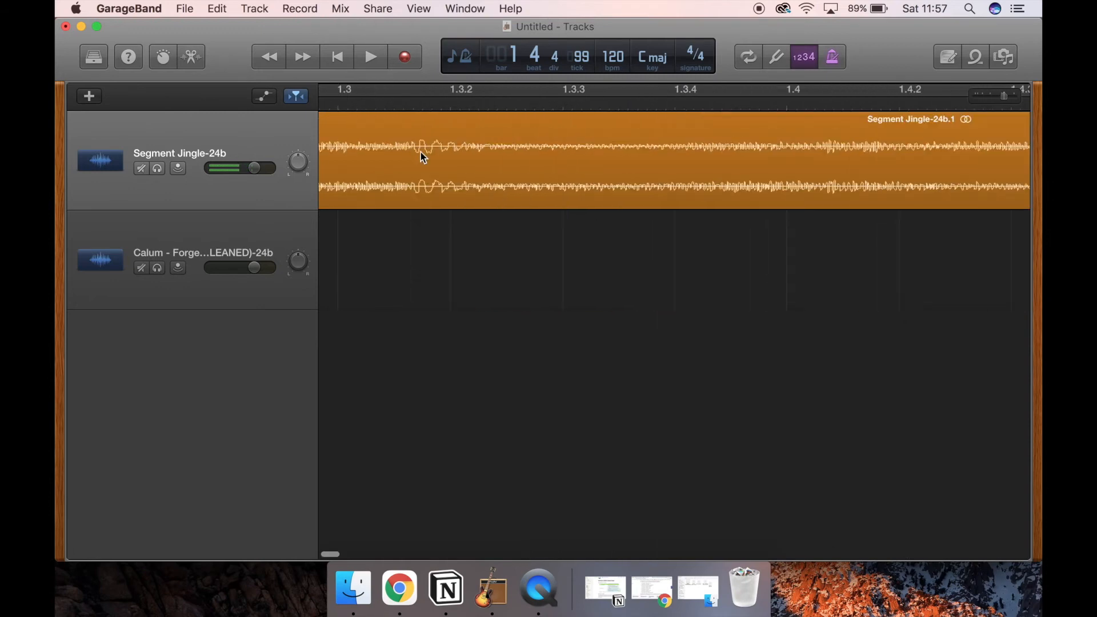
left_click(976, 96)
left_click(976, 93)
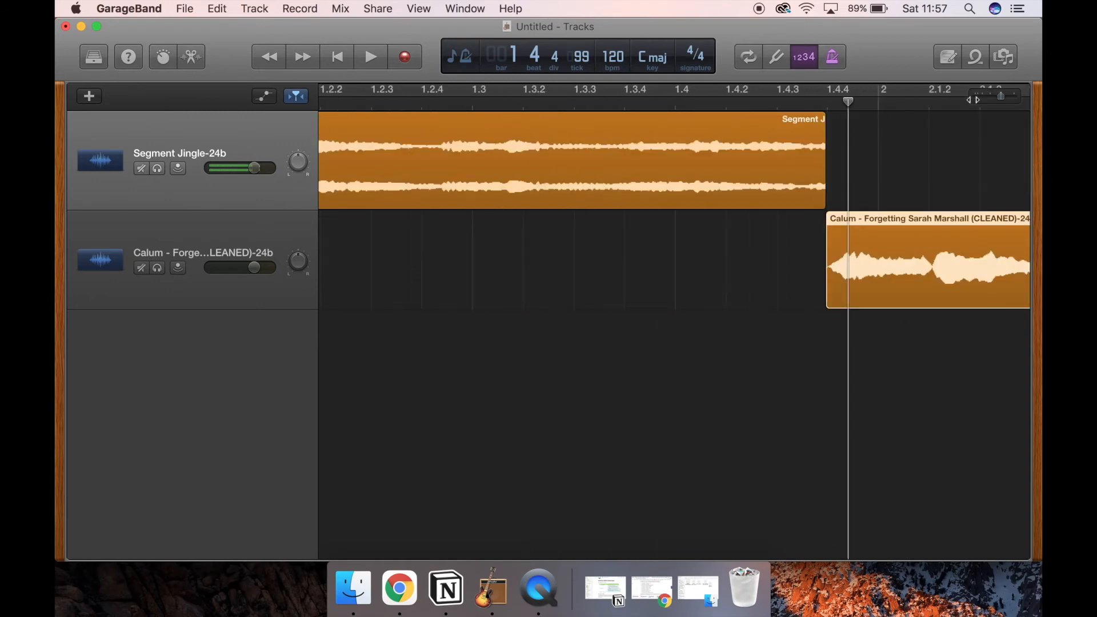
Step: Play the project from its start to check the transition from jingle to speech, and show more of the voice recording's waveform
scroll(622, 211, "left", 3)
key("Return")
key("space")
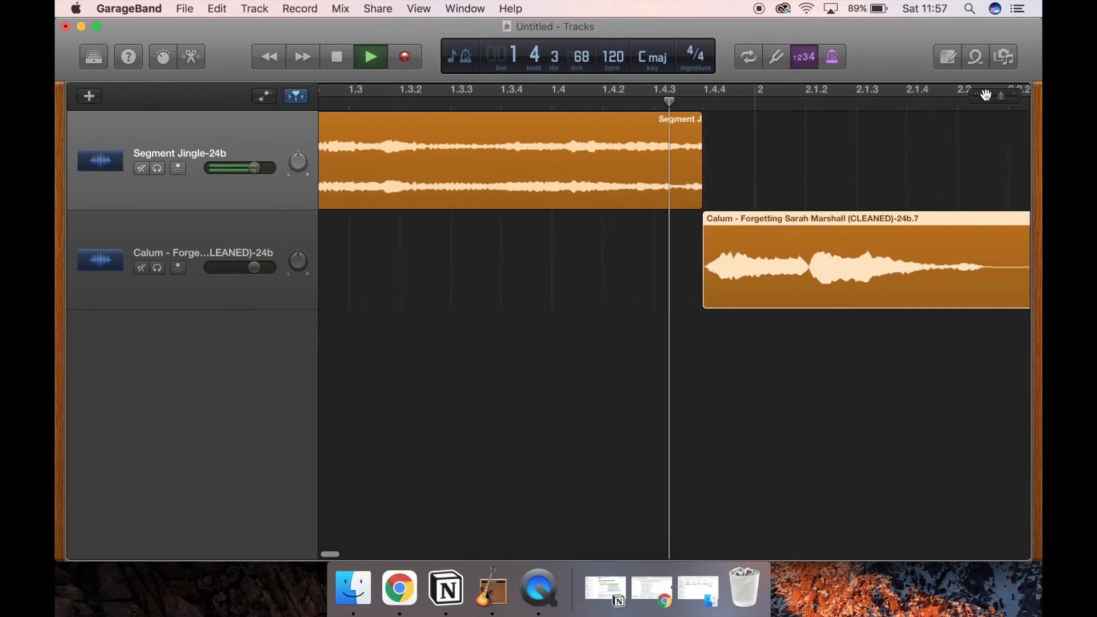
key("space")
left_click_drag(987, 100, 984, 99)
scroll(626, 213, "left", 4)
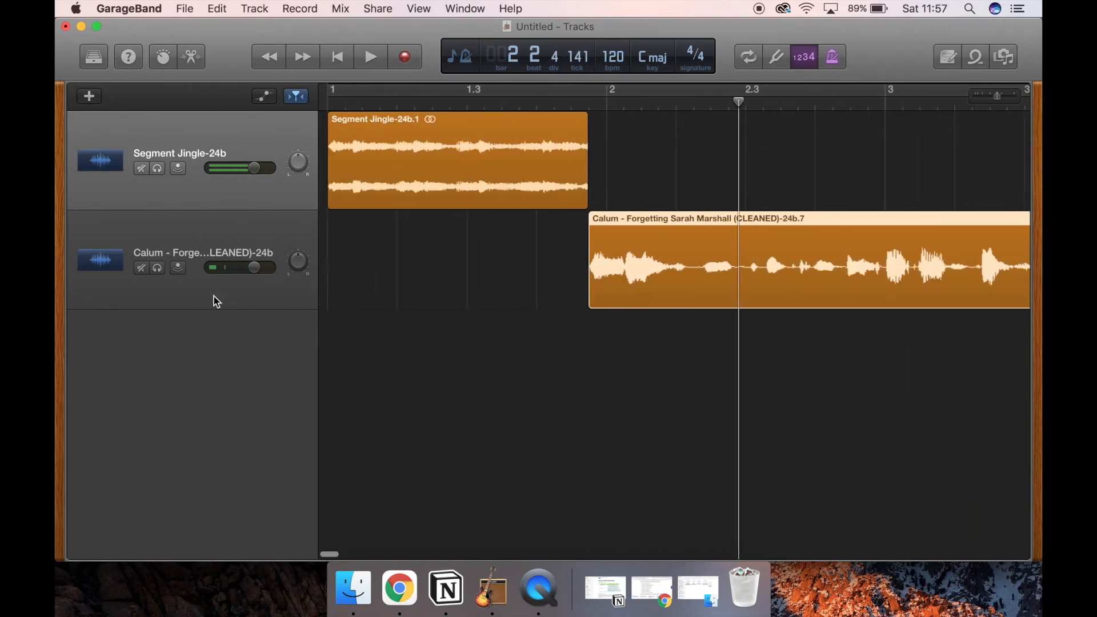
left_click(244, 303)
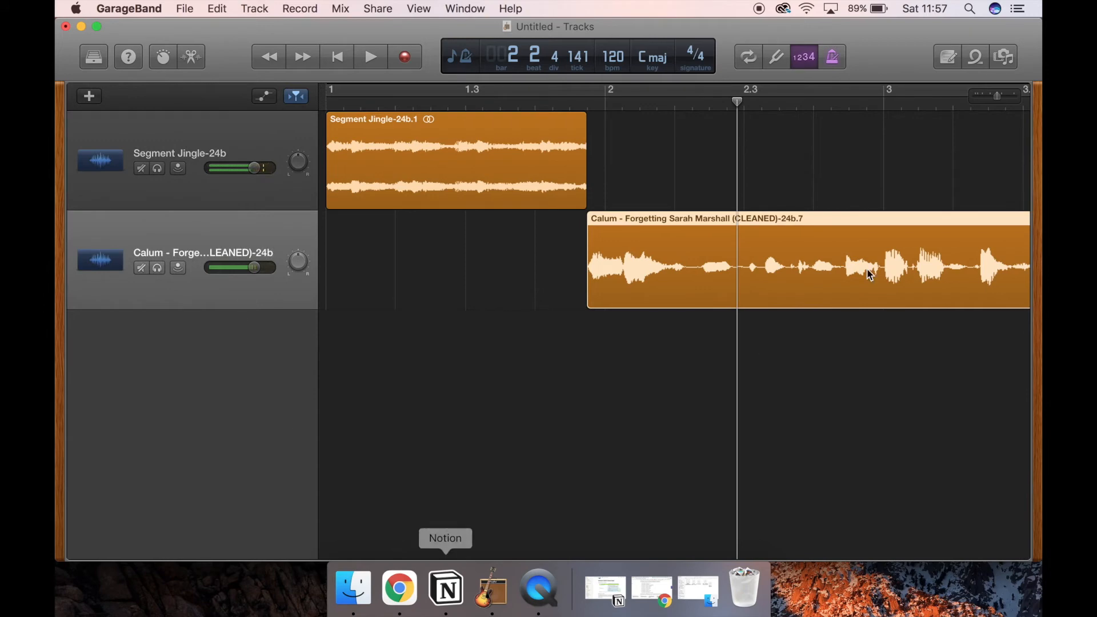
left_click_drag(984, 98, 978, 98)
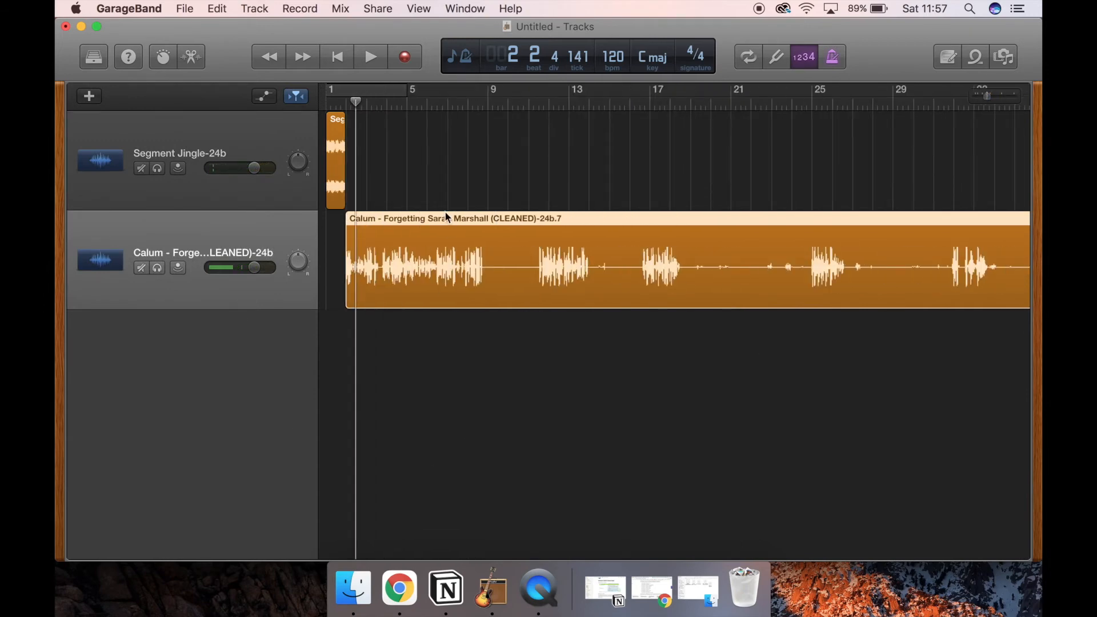
left_click(366, 612)
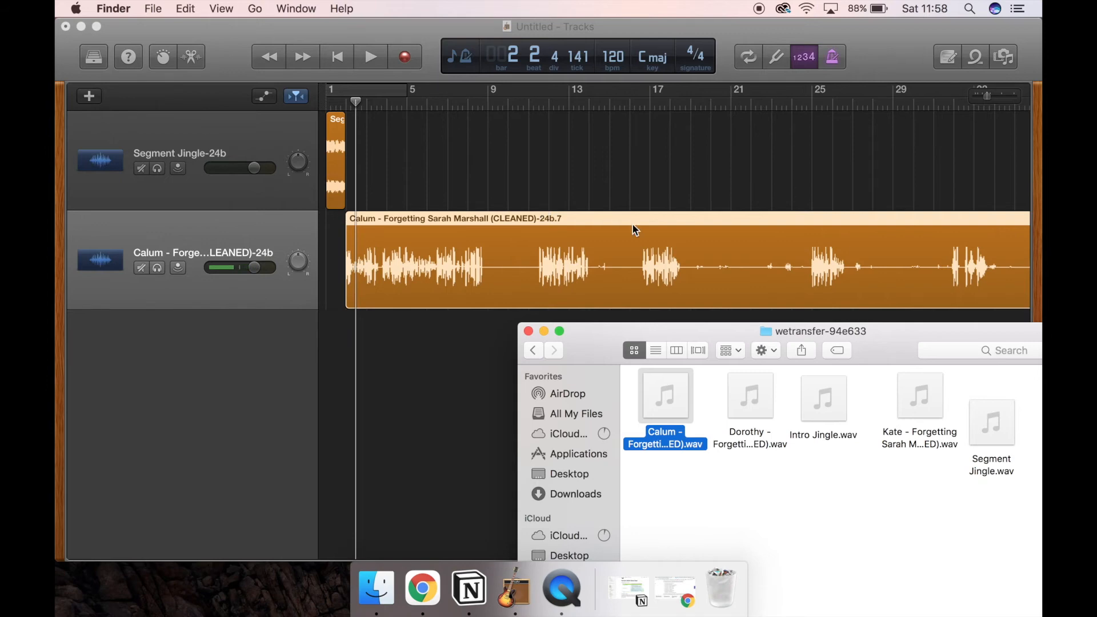
left_click_drag(939, 448, 244, 412)
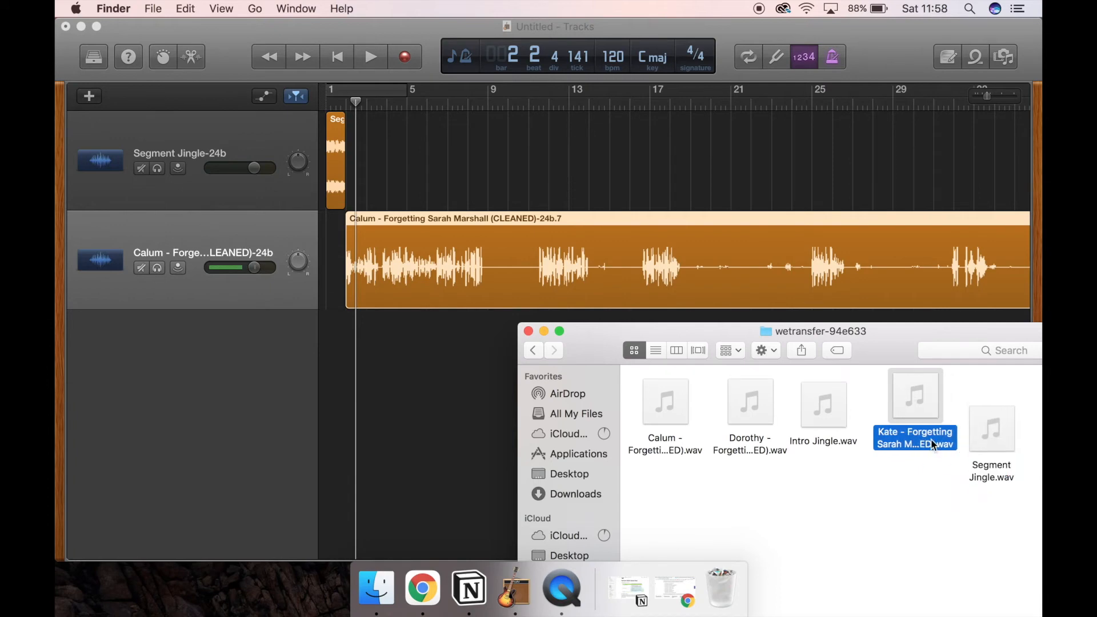
left_click(166, 434)
Step: Add an audio track and import onto it, at bar 4, the Forgetting Sarah Marshall recording located between Intro Jingle.wav and Segment Jingle.wav
left_click(92, 96)
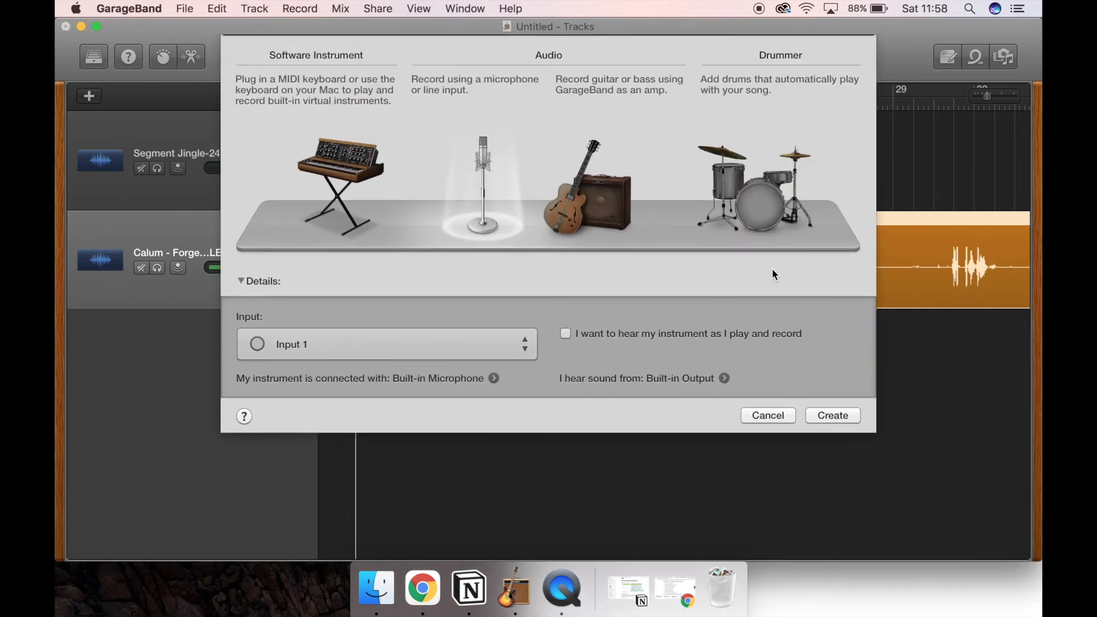
left_click(844, 418)
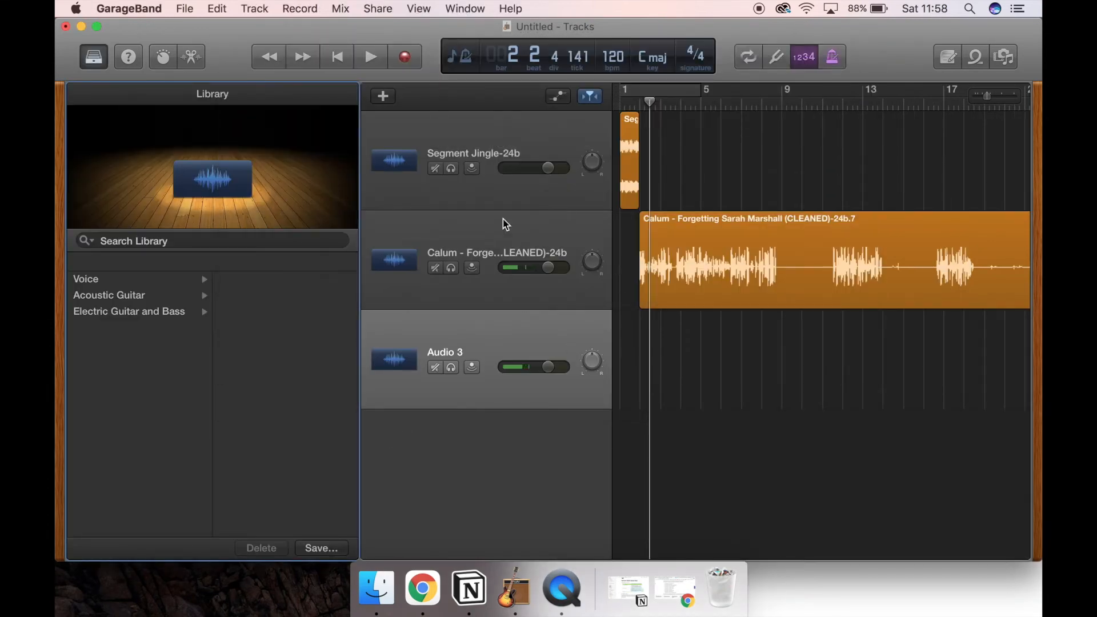
left_click_drag(358, 136, 58, 137)
left_click(374, 594)
left_click_drag(919, 408, 381, 396)
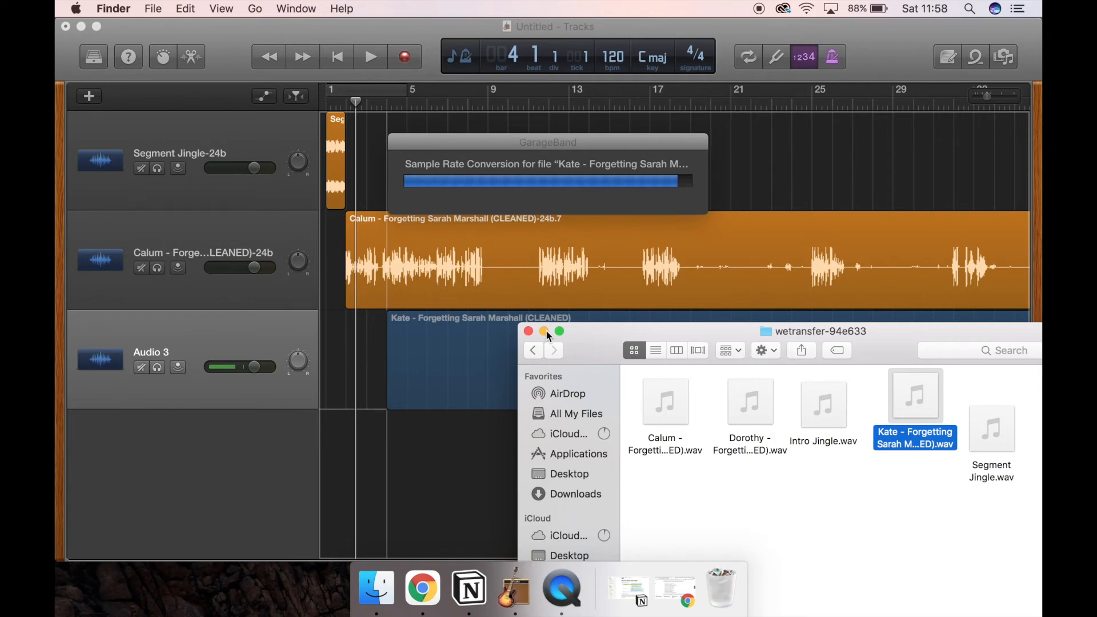
left_click(545, 331)
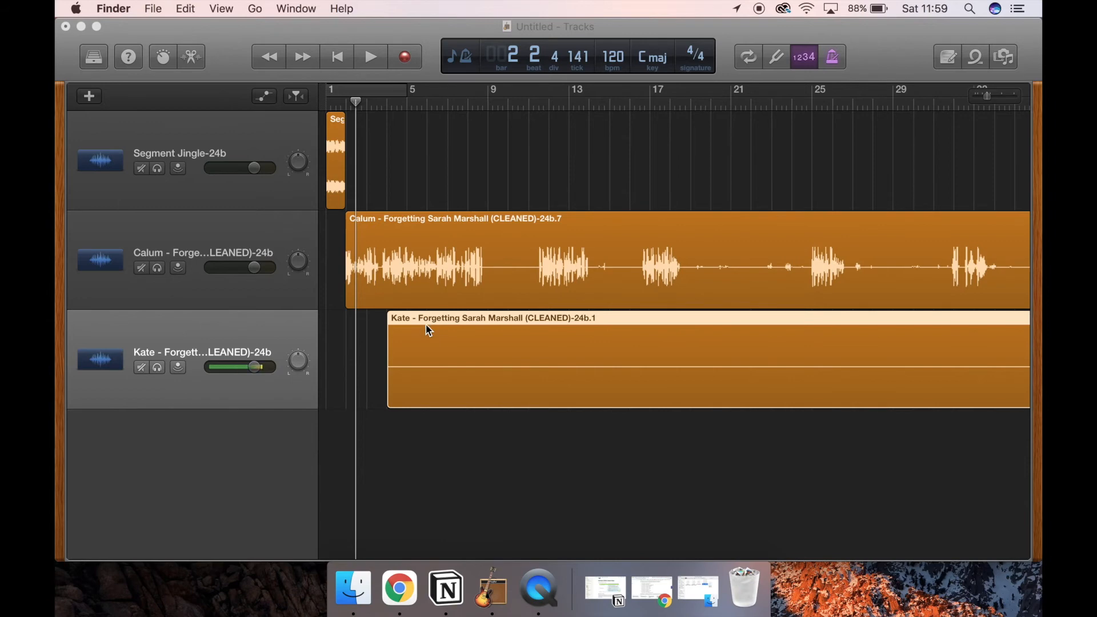
Step: Split the second voice recording at bar 12, just before its first sound, and delete the silent piece ahead of the cut
left_click(985, 96)
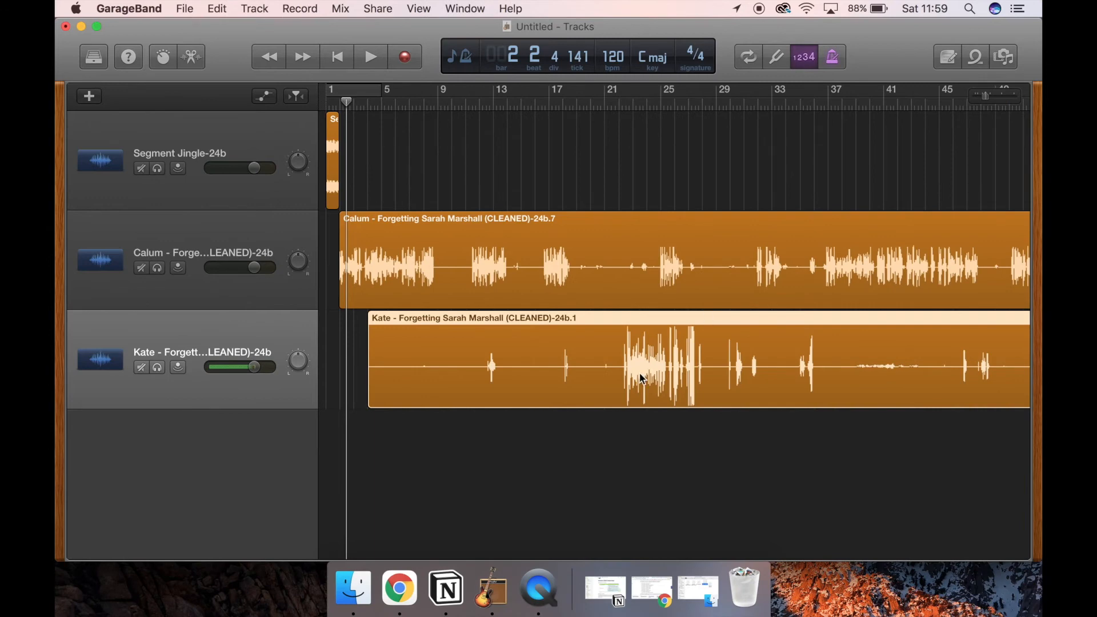
left_click(507, 101)
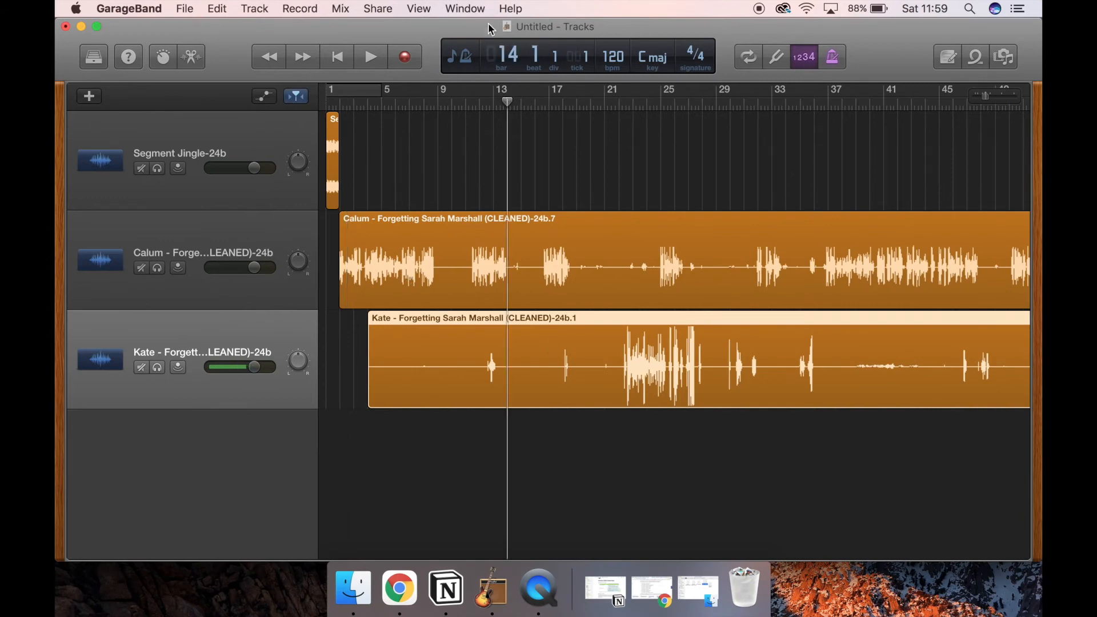
left_click(492, 100)
left_click(481, 99)
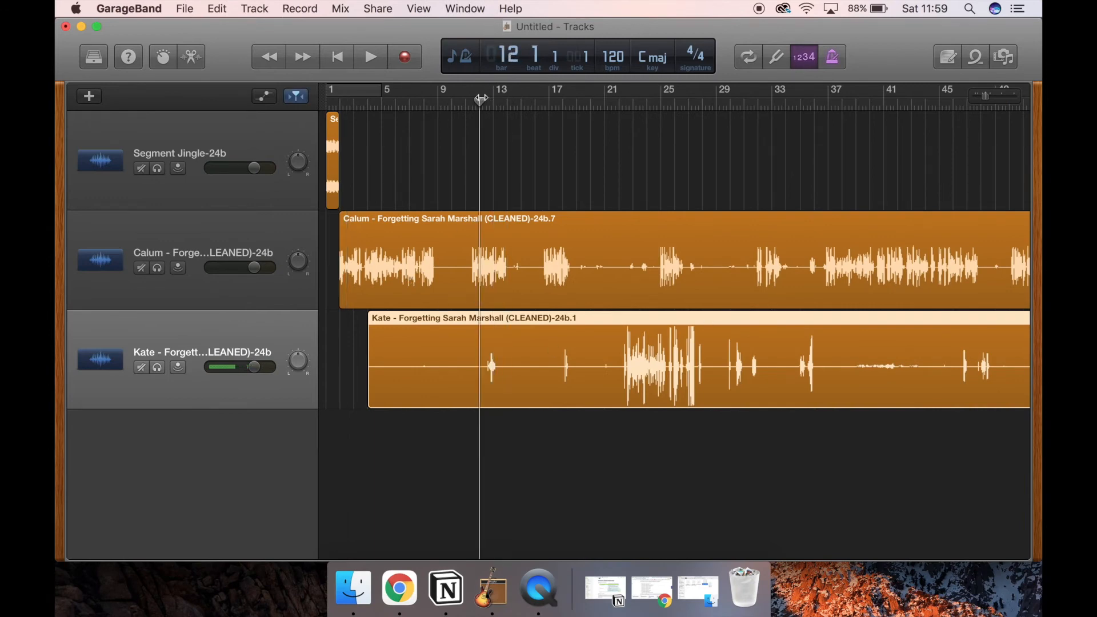
key("super+t")
left_click(449, 340)
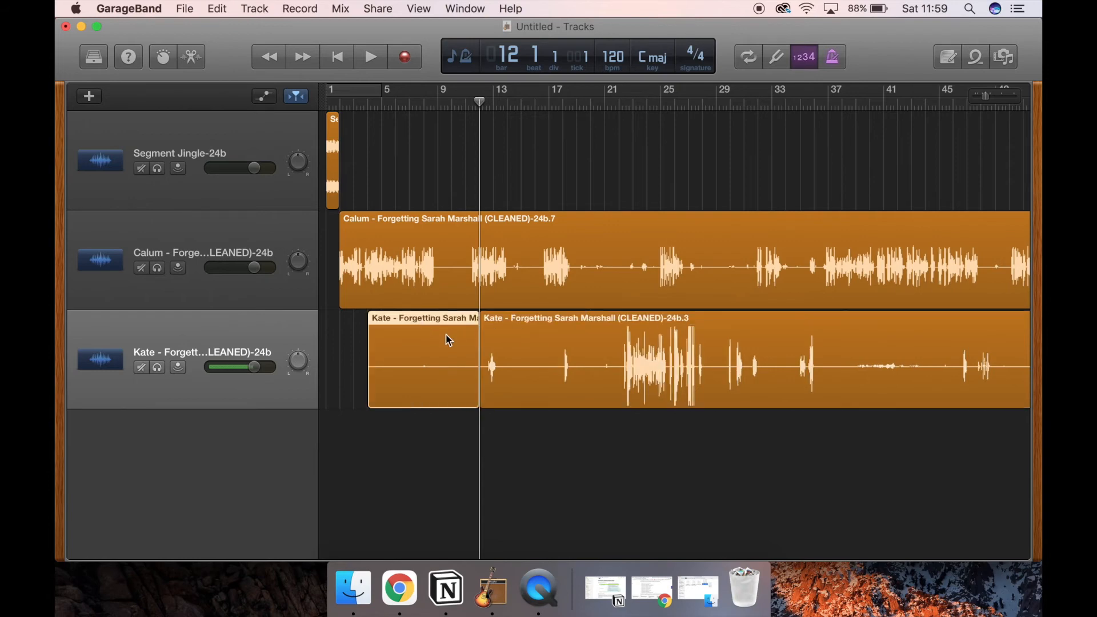
key("Delete")
Step: Play the first voice track from bar 2 to the end of its opening speech, and split the region there at 8.4.2.115
left_click(342, 102)
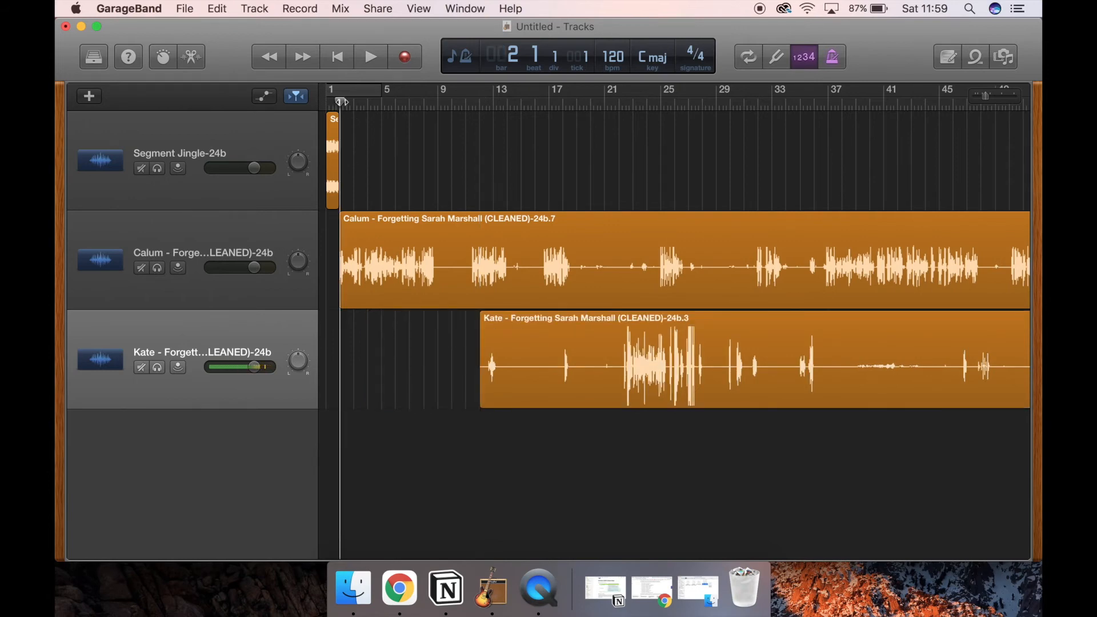
left_click_drag(992, 99, 997, 99)
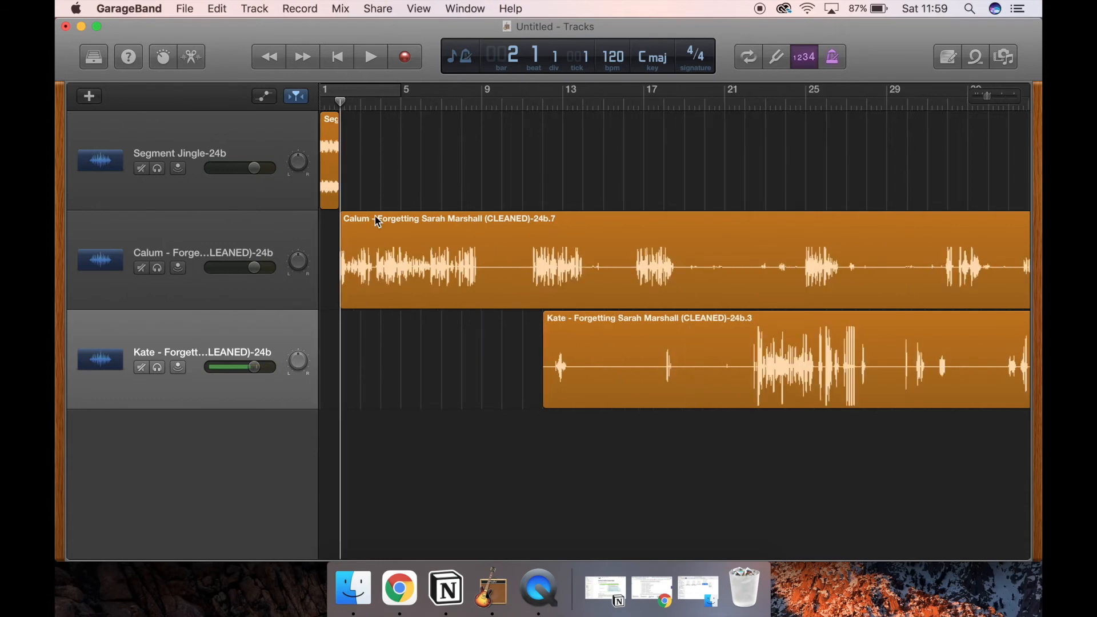
key("space")
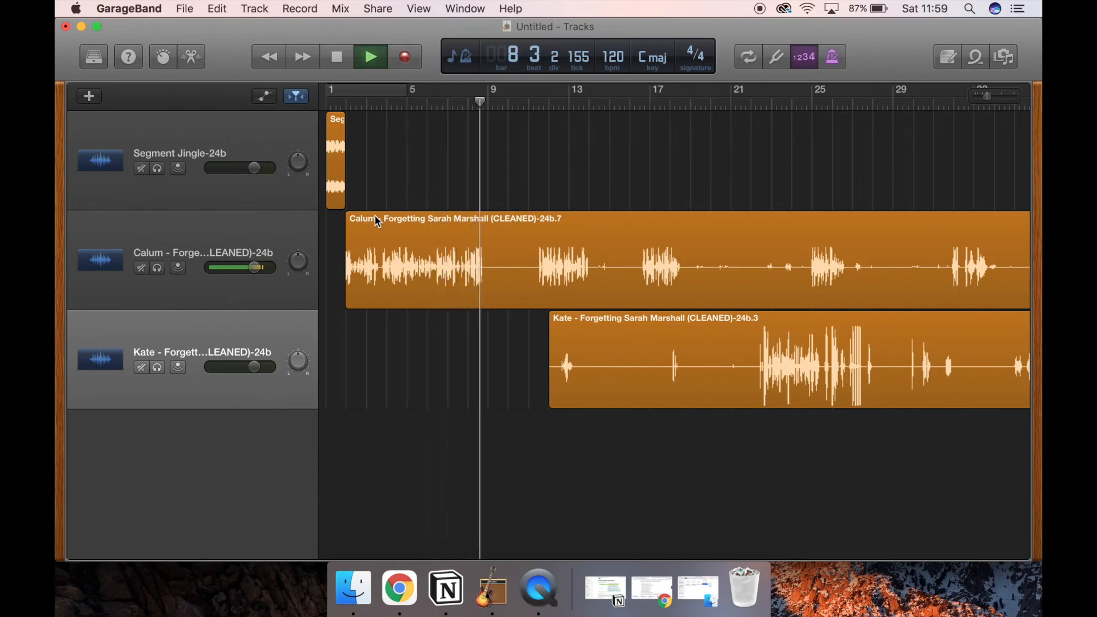
key("space")
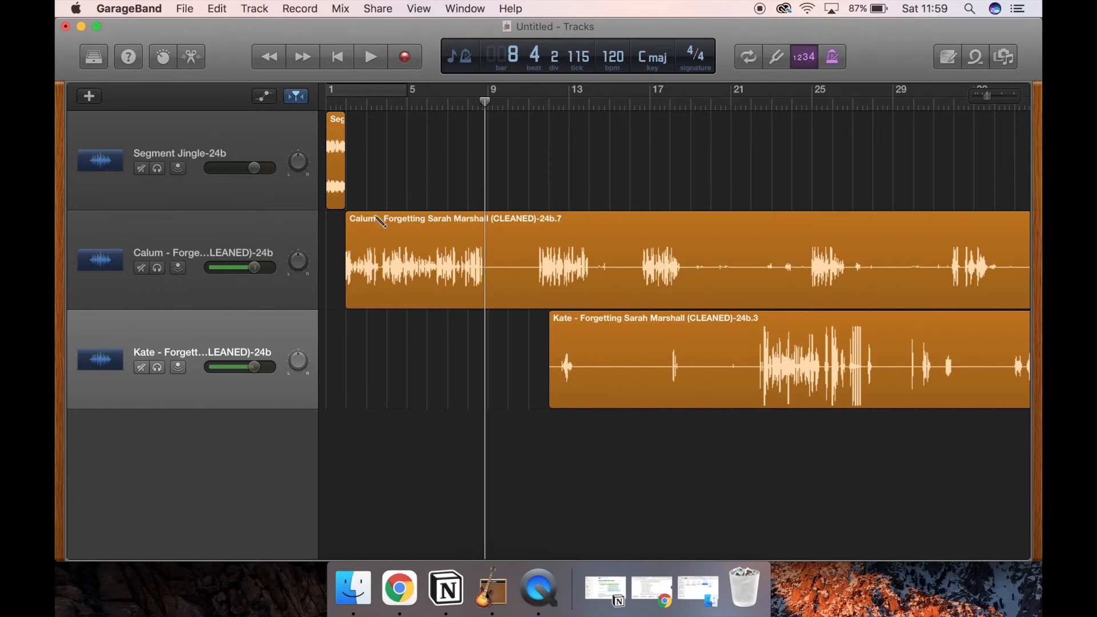
left_click(484, 250)
key("super+t")
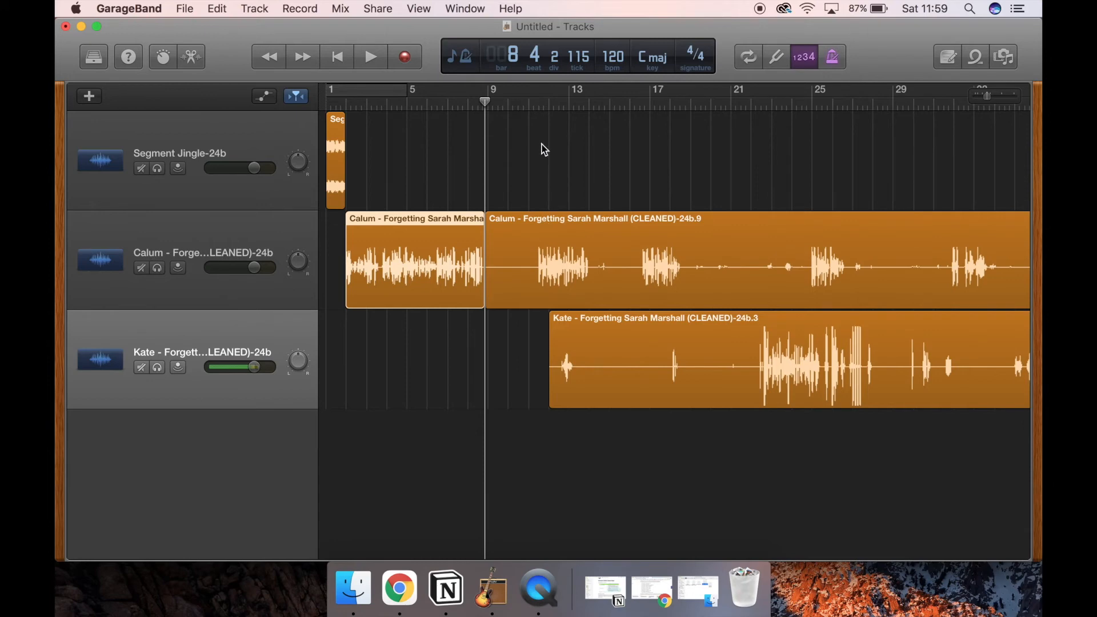
Step: Split the first voice track again at 11.3.1.1, where speech resumes, and delete the silent piece between the two cuts
left_click_drag(543, 103, 536, 103)
left_click(540, 179)
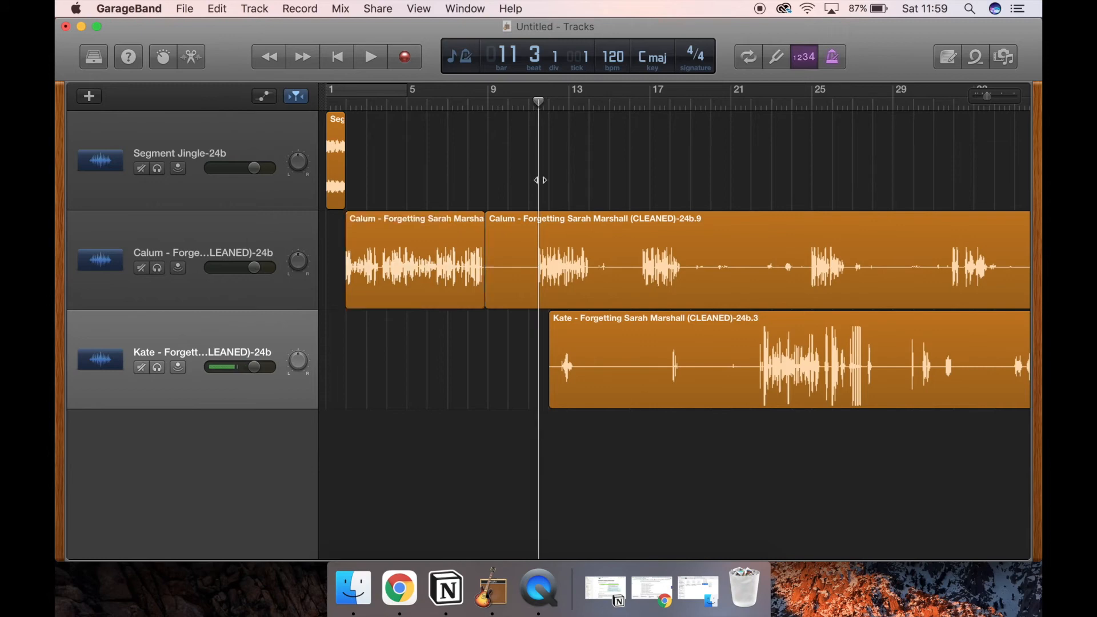
left_click(538, 222)
key("super+t")
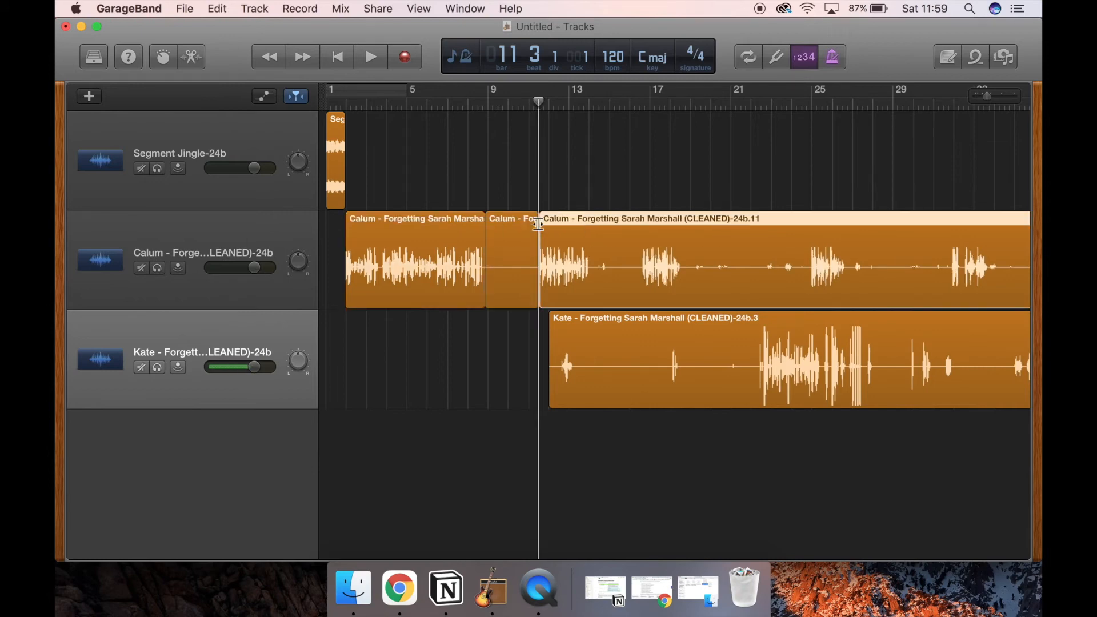
left_click(520, 229)
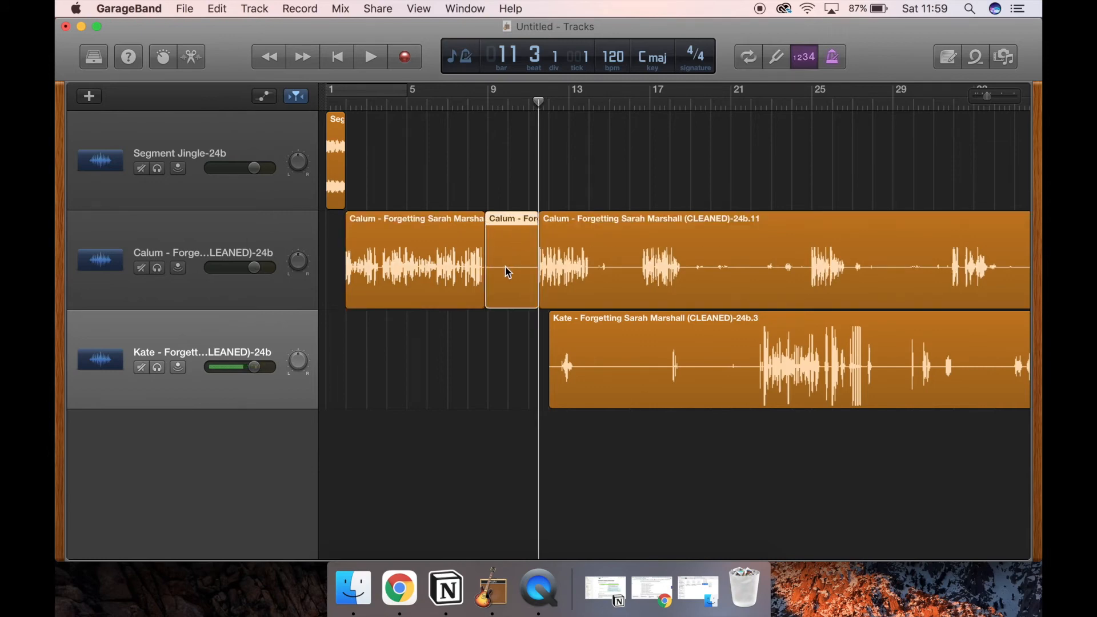
left_click(487, 105)
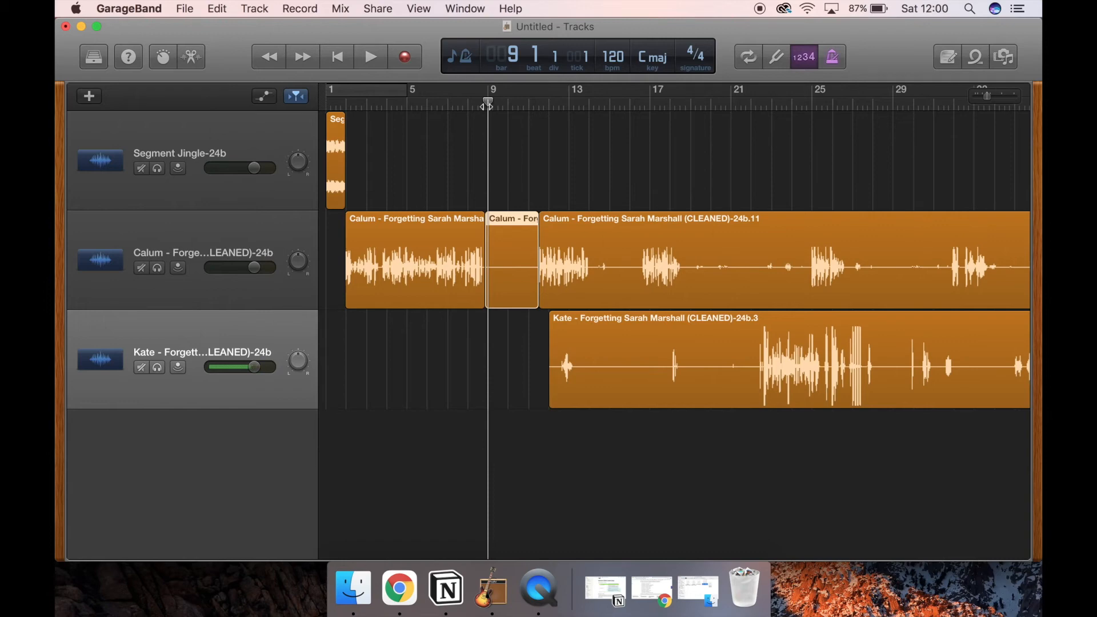
key("Delete")
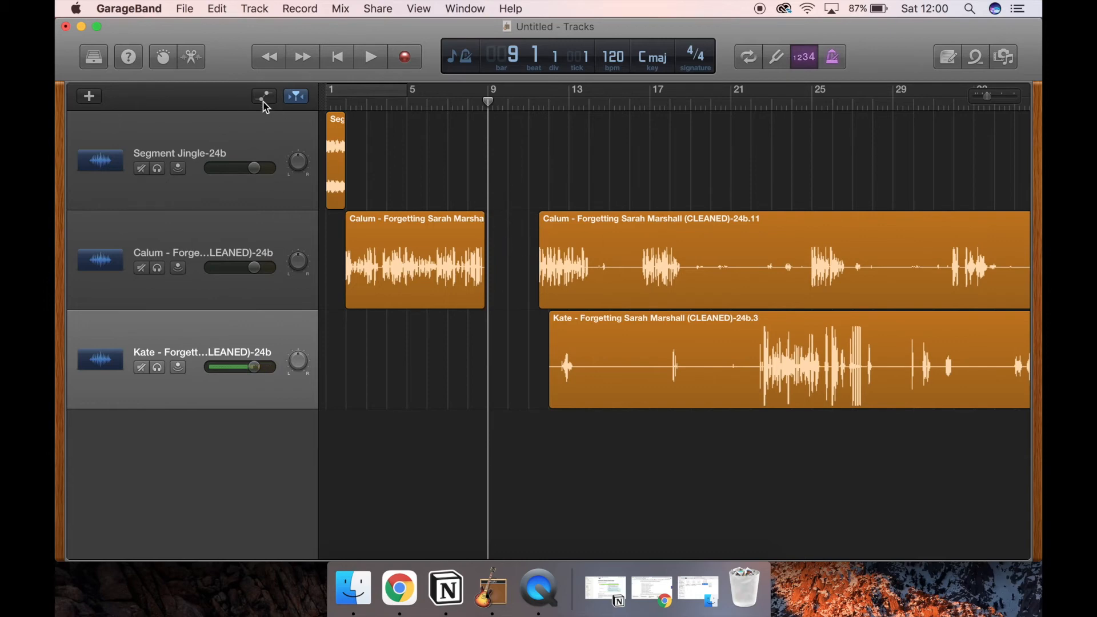
Step: Add a fourth audio track and import onto it, at bar 1, the Forgetting Sarah Marshall recording located just before Intro Jingle.wav
left_click(89, 95)
key("Return")
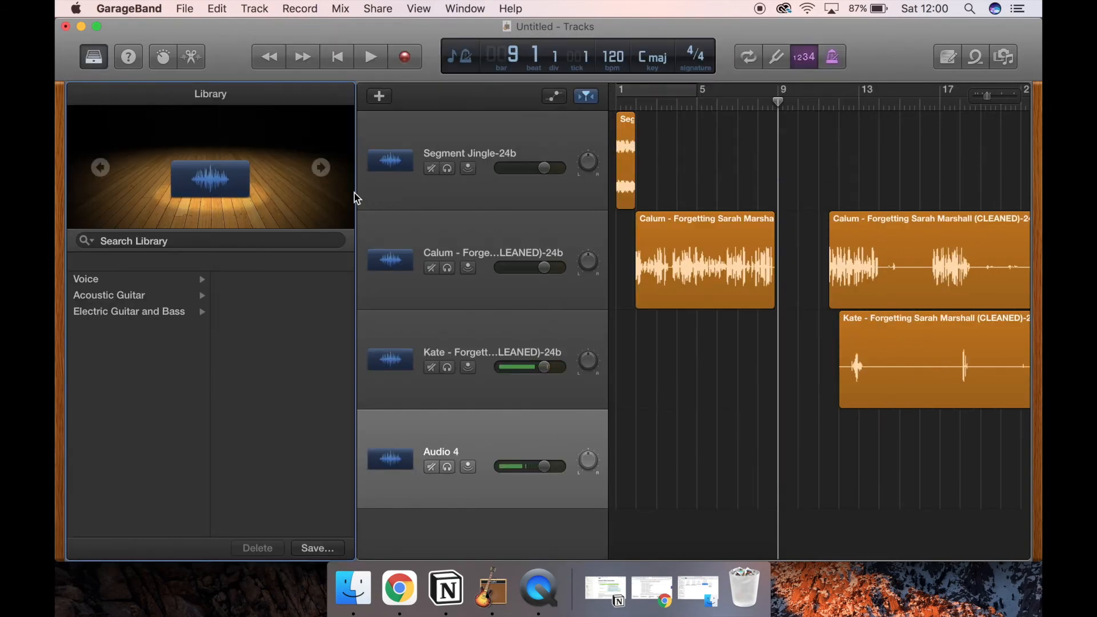
left_click_drag(354, 191, 58, 199)
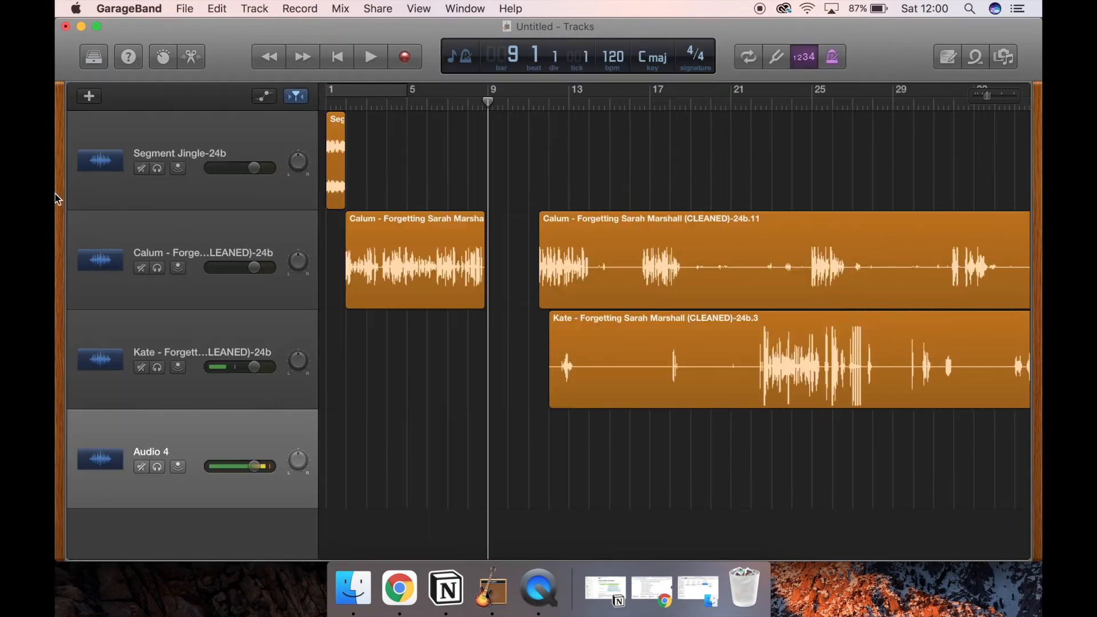
left_click(347, 597)
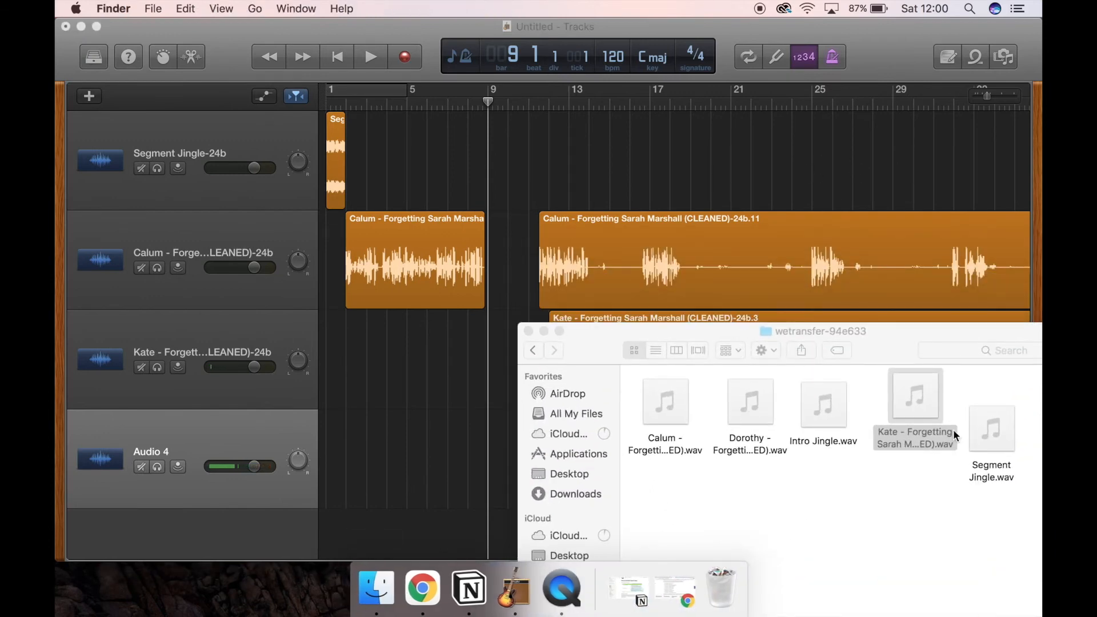
left_click_drag(751, 455, 243, 483)
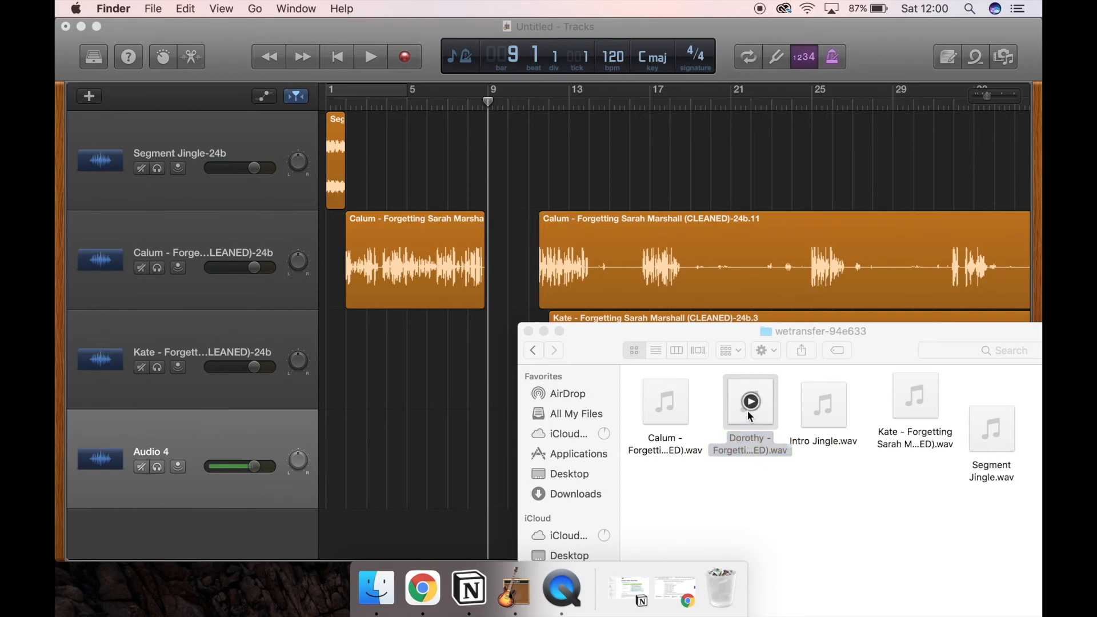
left_click_drag(747, 445, 339, 358)
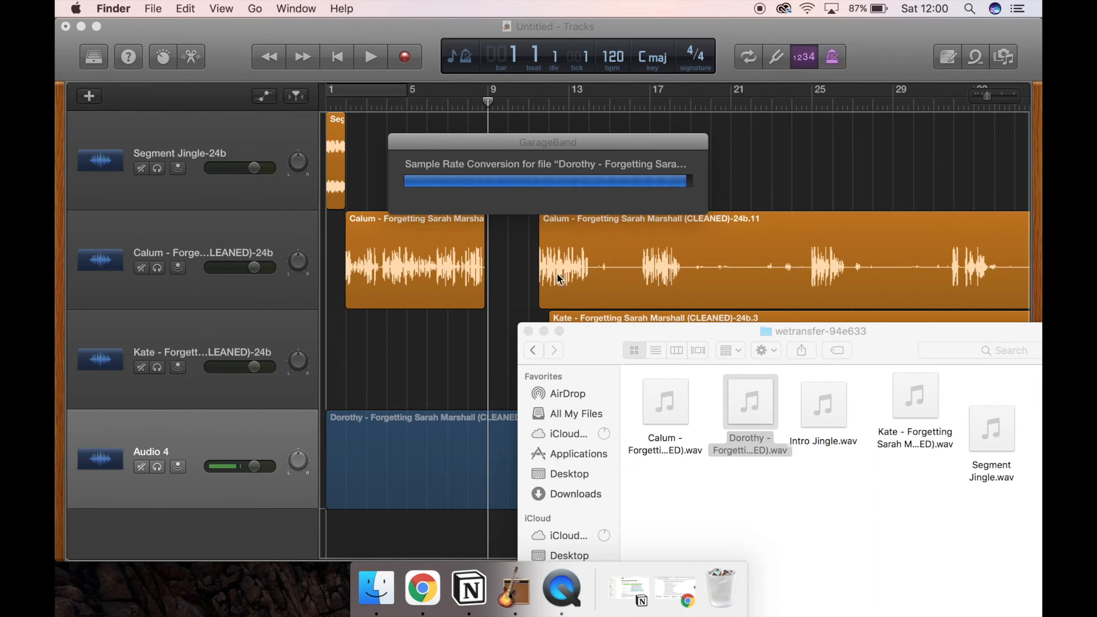
left_click(545, 331)
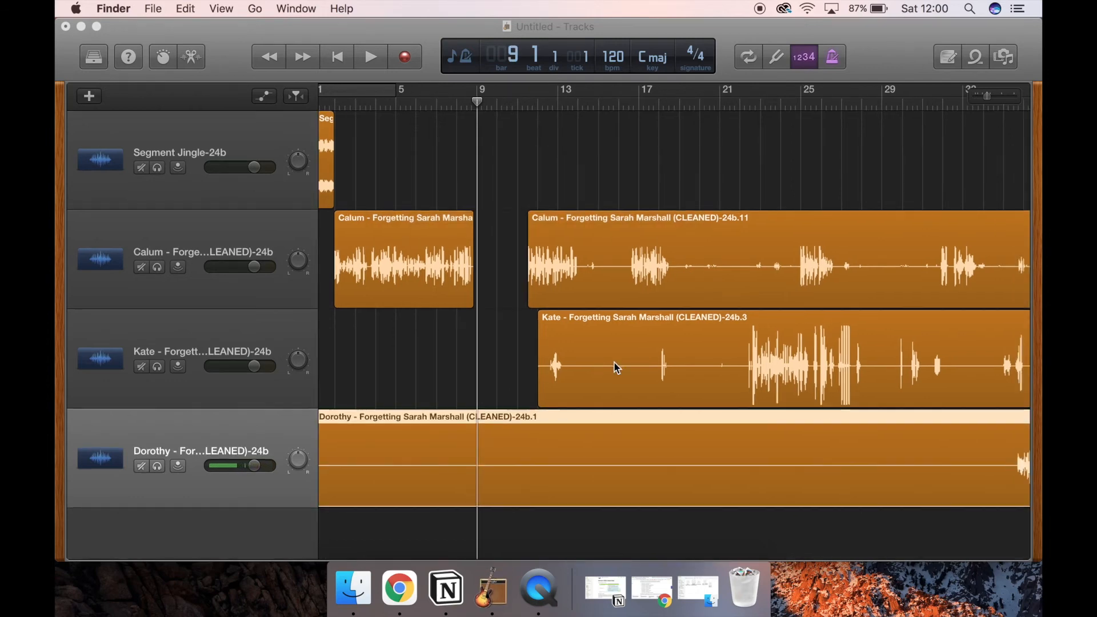
Step: Split the third voice recording at bar 9, shortly before its speech begins, and delete the silent piece ahead of the cut
scroll(611, 367, "left", 2)
left_click(965, 428)
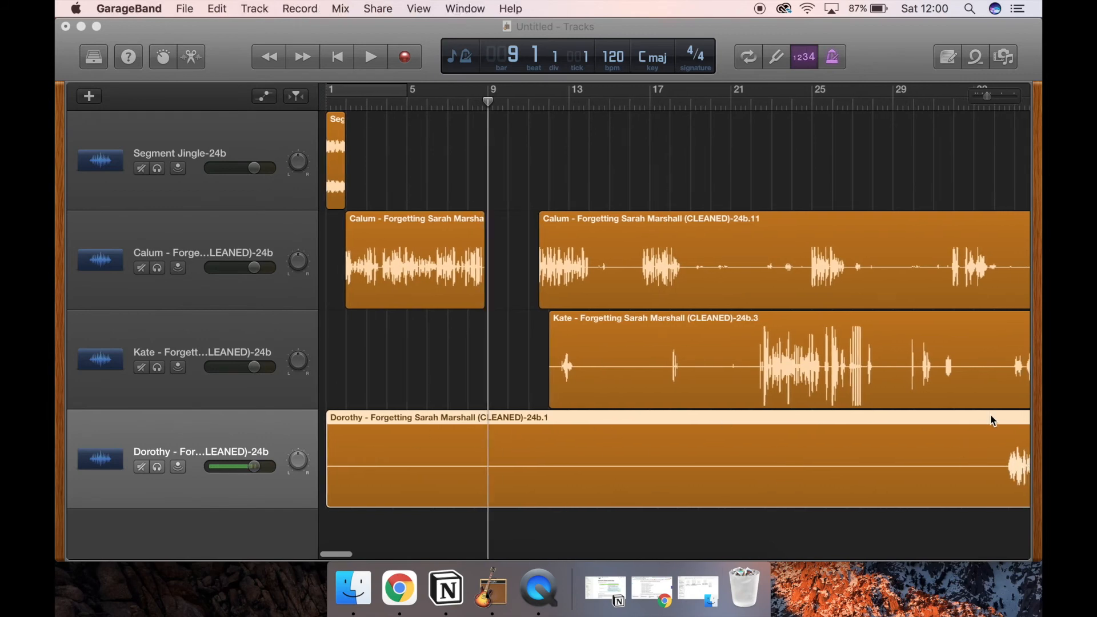
left_click(971, 108)
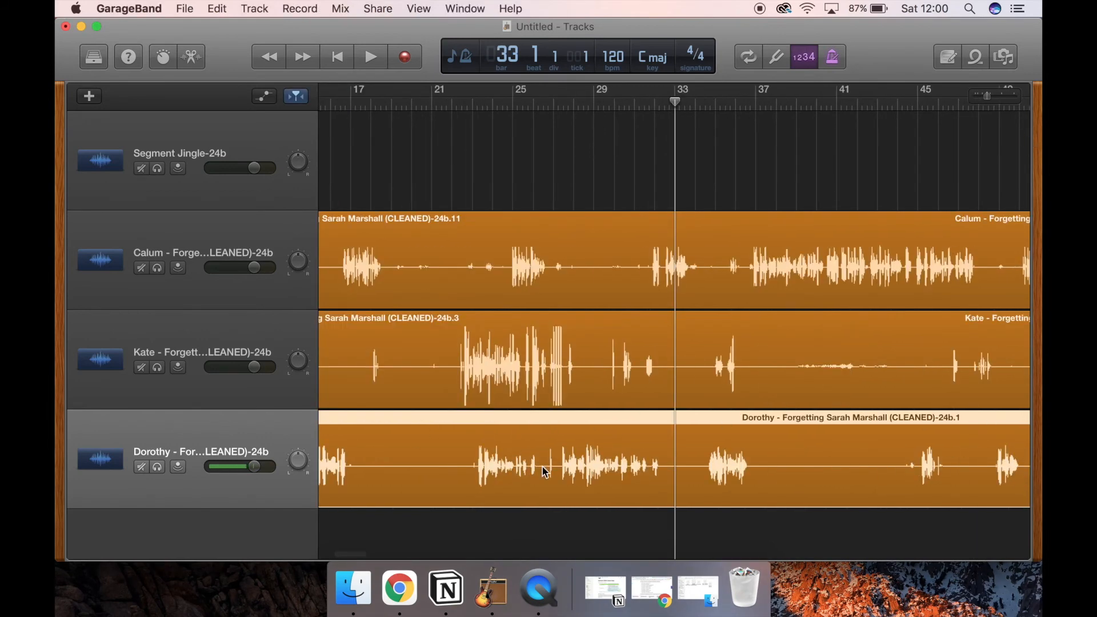
scroll(573, 425, "left", 8)
left_click_drag(479, 103, 450, 103)
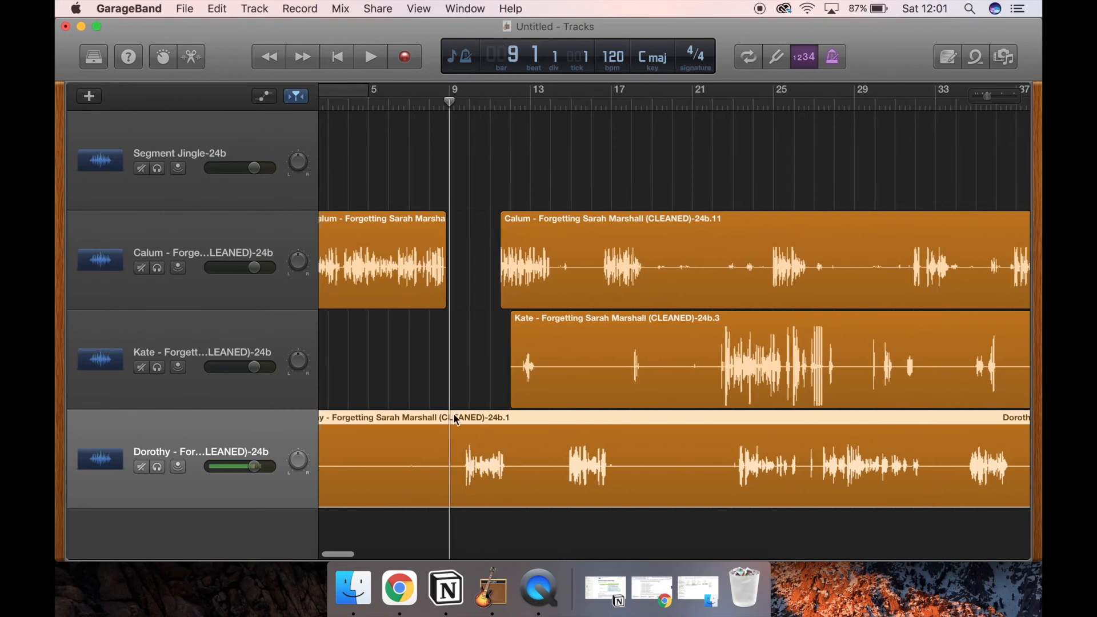
key("super+t")
left_click(420, 440)
key("Delete")
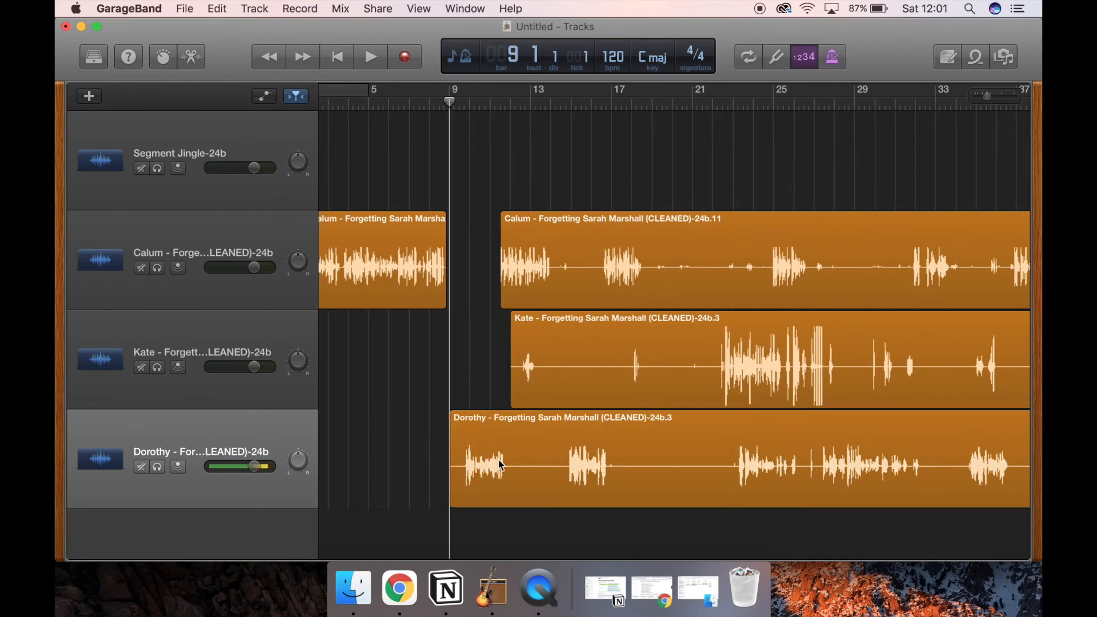
Step: Move the third voice region slightly earlier so its speech follows closely after the first voice track's opening speech
scroll(570, 470, "left", 2)
mouse_move(665, 435)
left_mouse_down()
mouse_move(502, 436)
mouse_move(653, 430)
left_mouse_up()
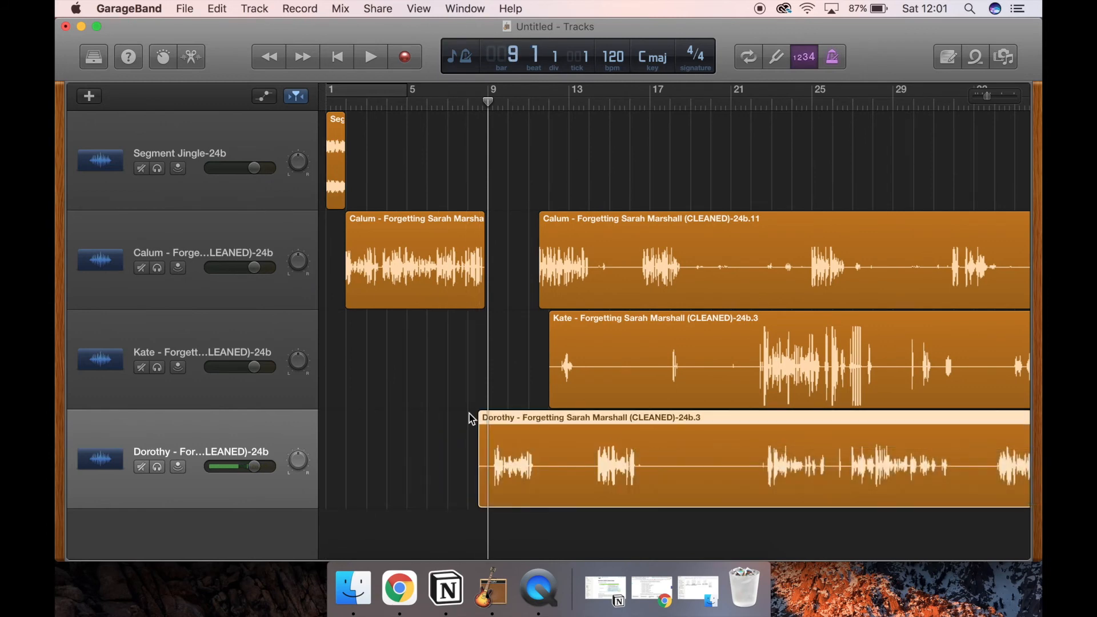
Step: Nudge the third voice region slightly later, split it at 9.3.1.1 and delete the silent lead-in before its speech
left_click_drag(523, 419, 526, 420)
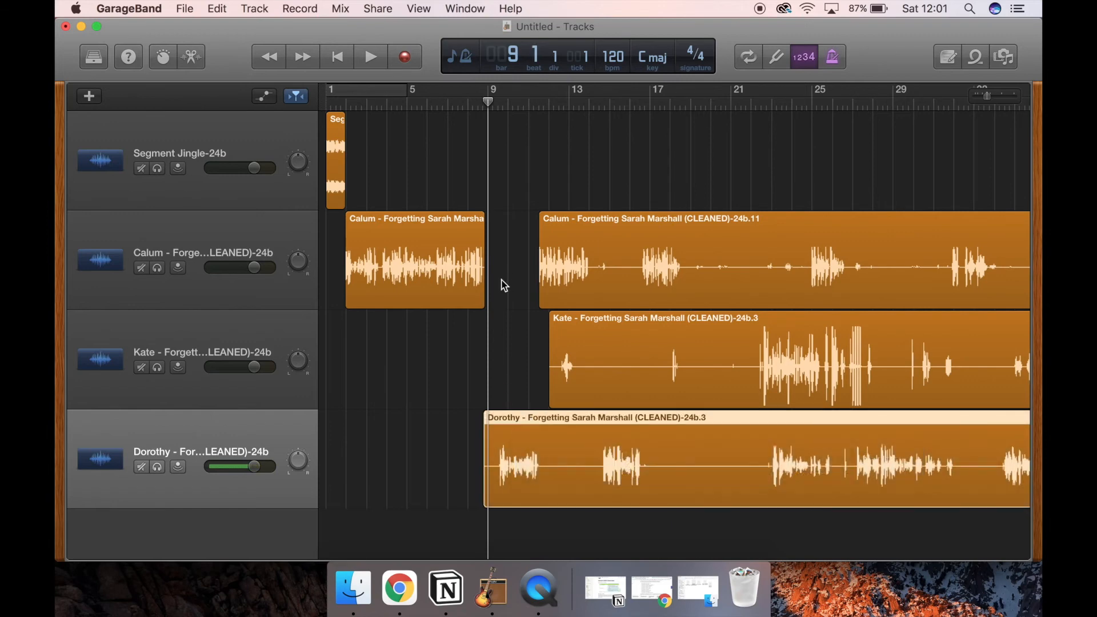
left_click(506, 105)
left_click_drag(507, 103, 499, 103)
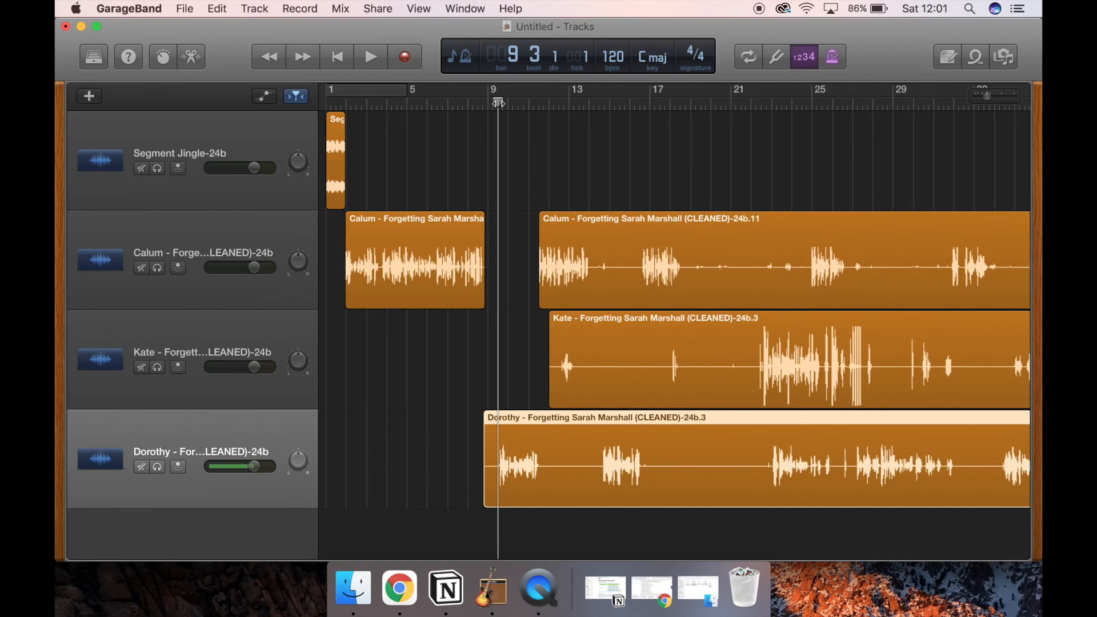
key("super+t")
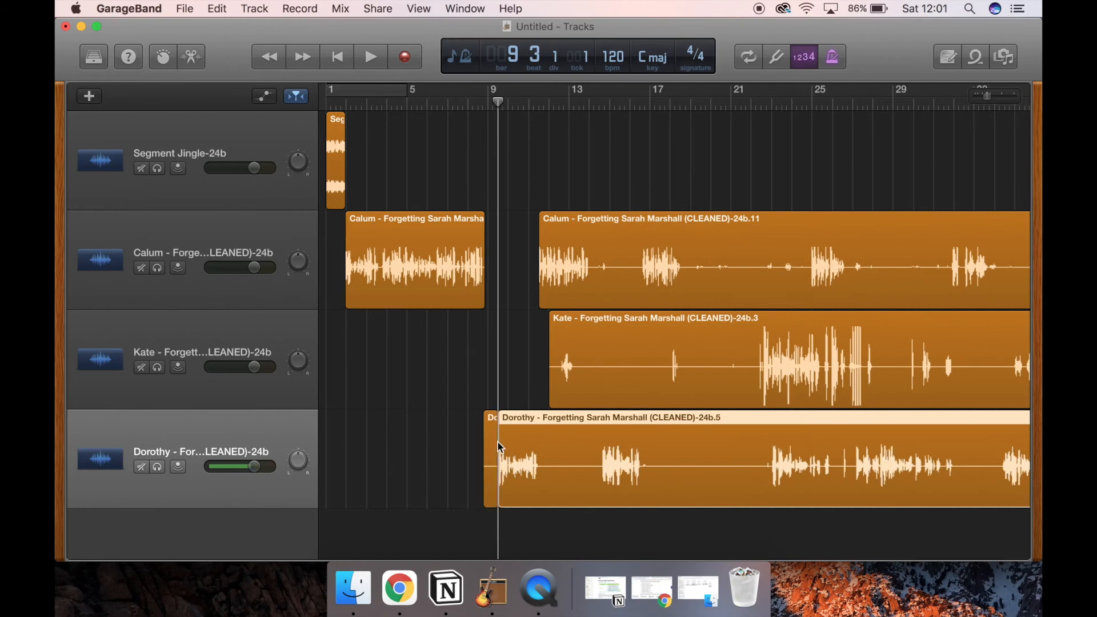
left_click(494, 440)
key("Delete")
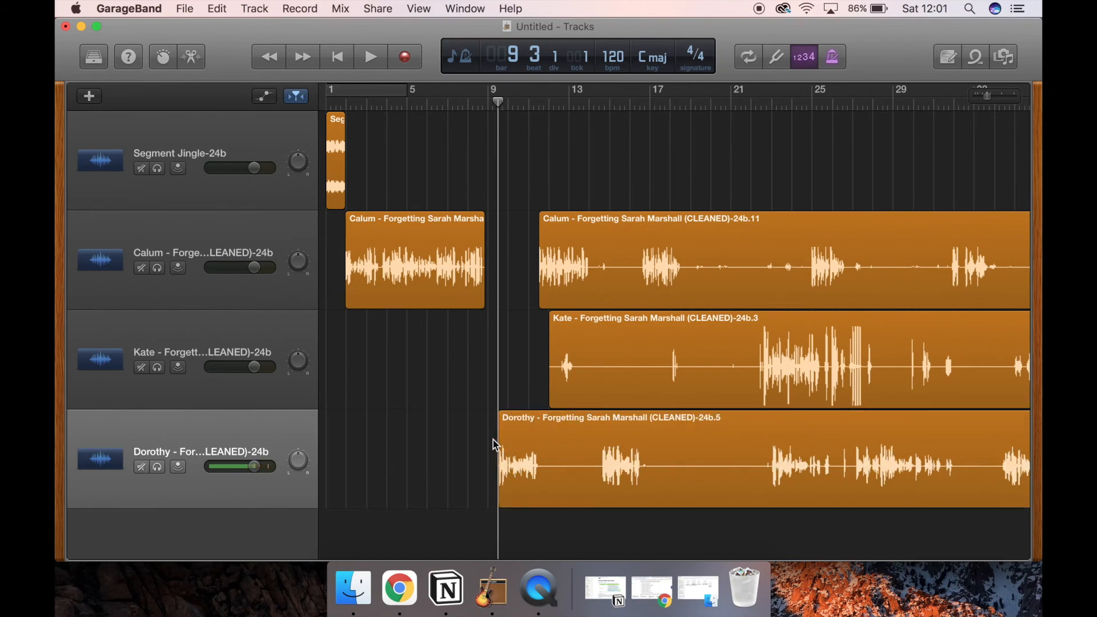
Step: Move the trimmed third voice region earlier to start right where the first voice's opening region ends, and play the transition from bar 7
left_click_drag(542, 429, 513, 419)
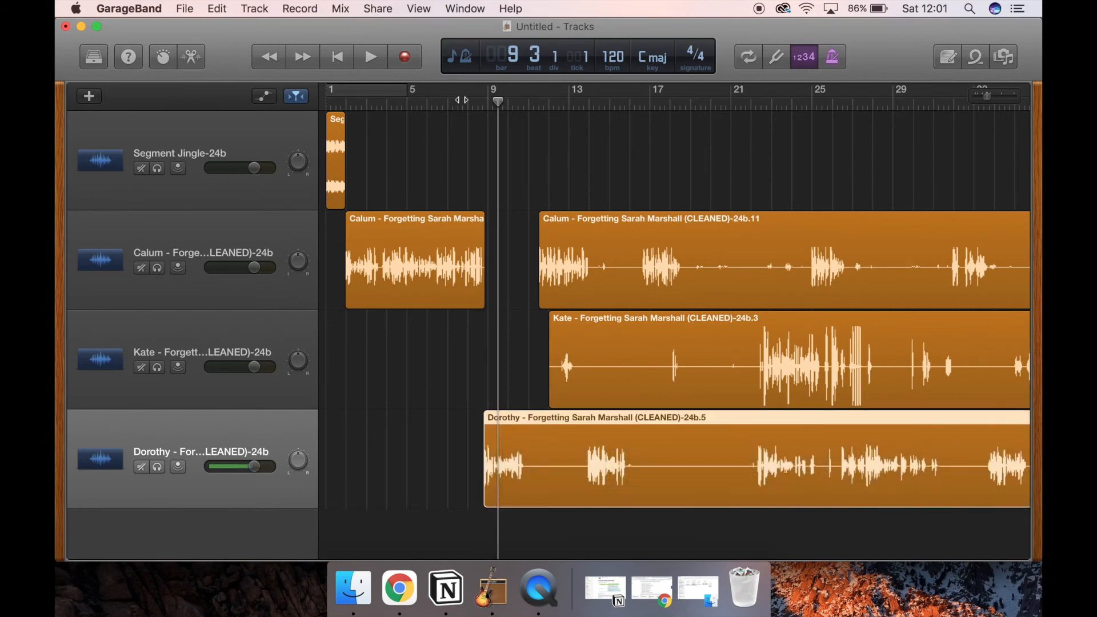
left_click_drag(462, 100, 453, 101)
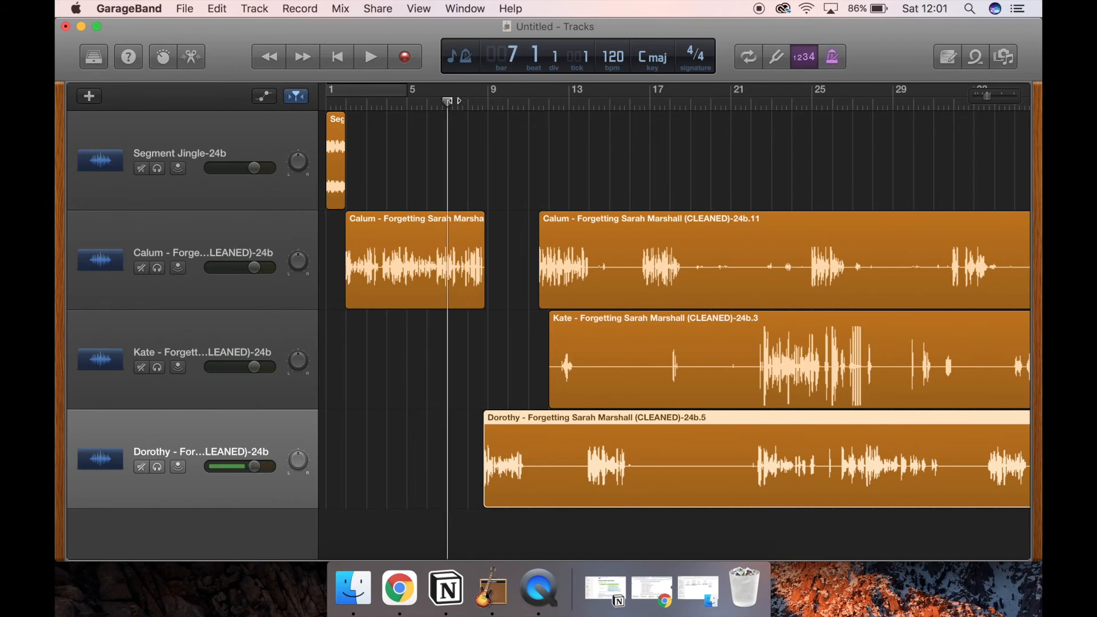
key("space")
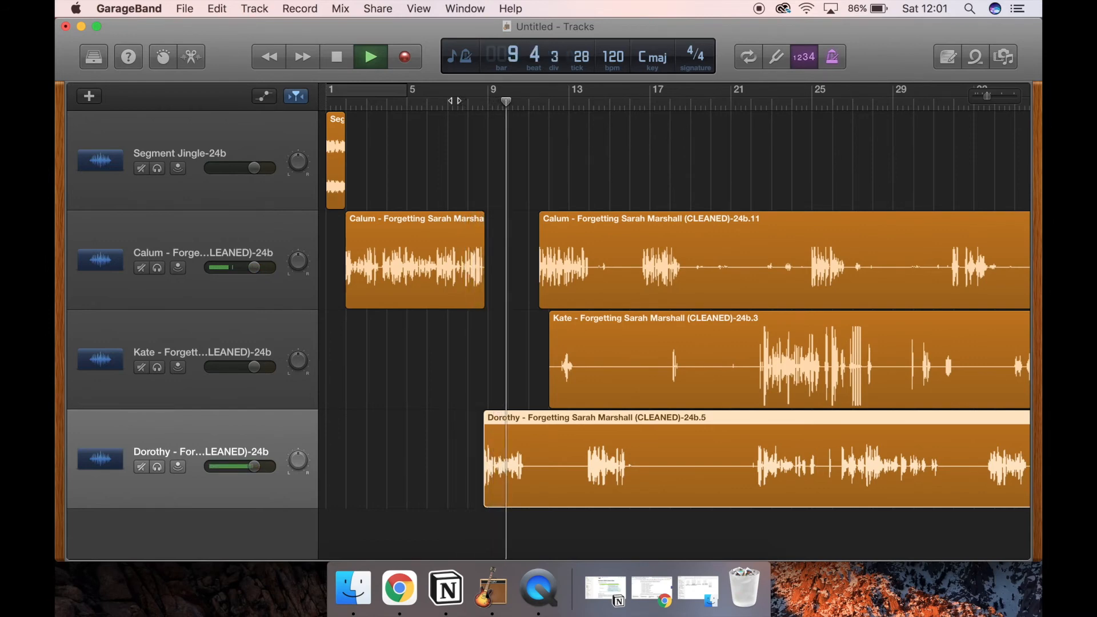
key("space")
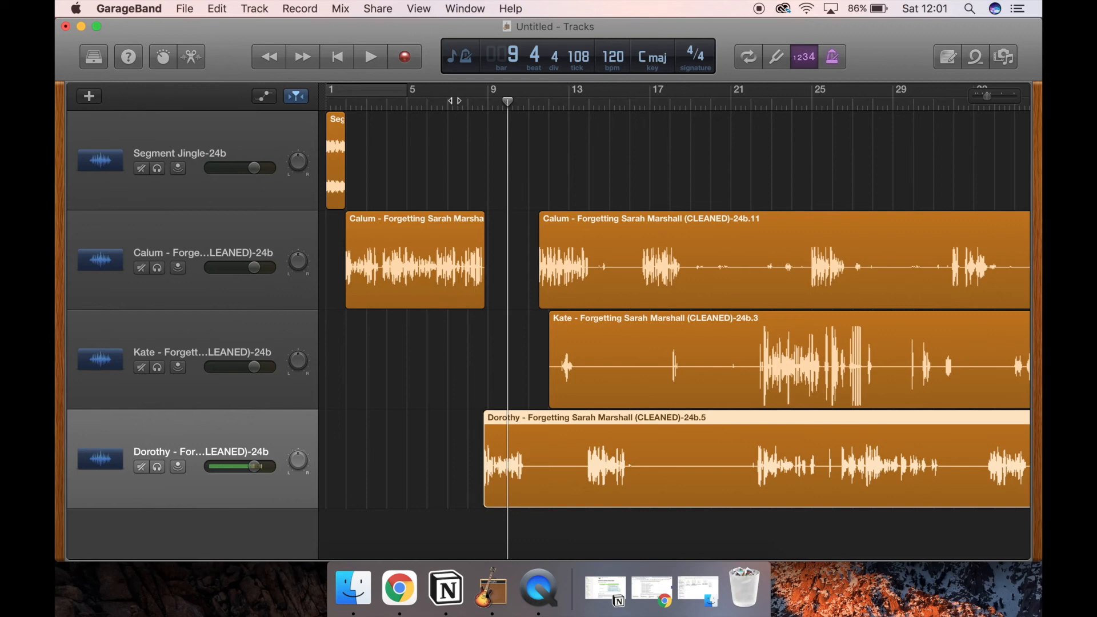
Step: Play on to the end of the third voice's first phrase and split its region there, shortly before bar 11
key("space")
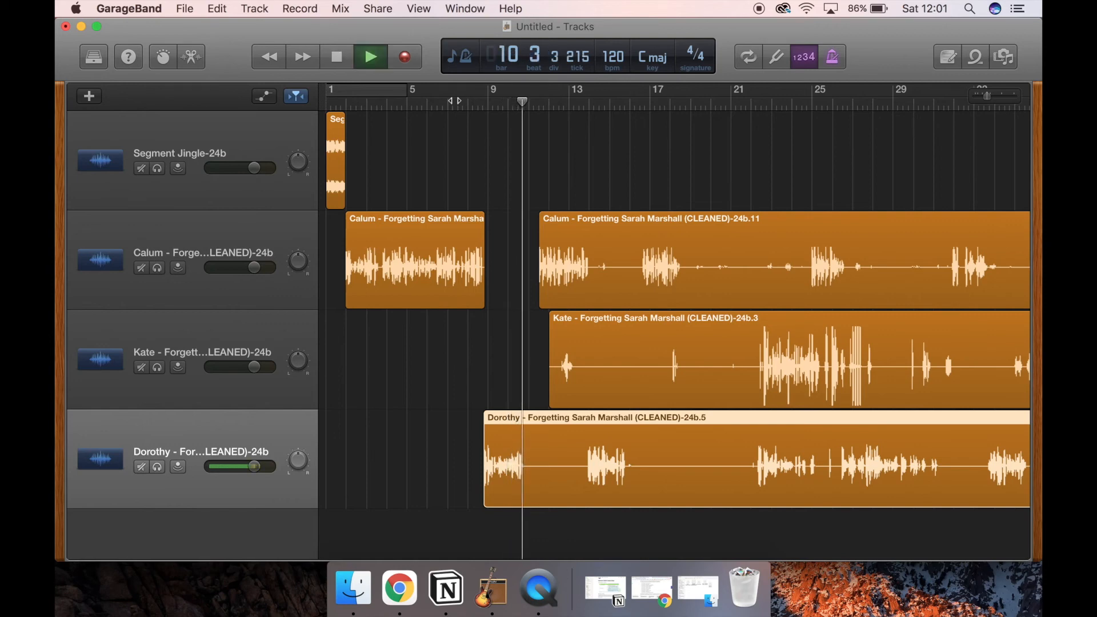
key("space")
key("super+t")
Step: Move the first voice track's second region earlier to about 10.4.1.1, directly after the third voice's first phrase, and play back the transition
key("space")
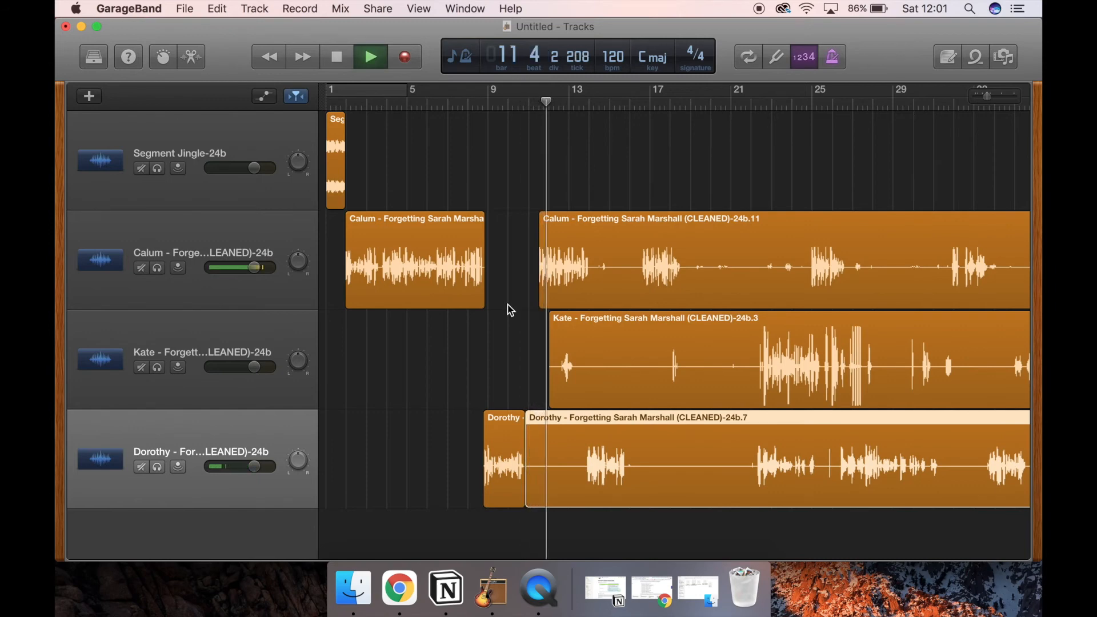
key("space")
left_click_drag(568, 225, 551, 224)
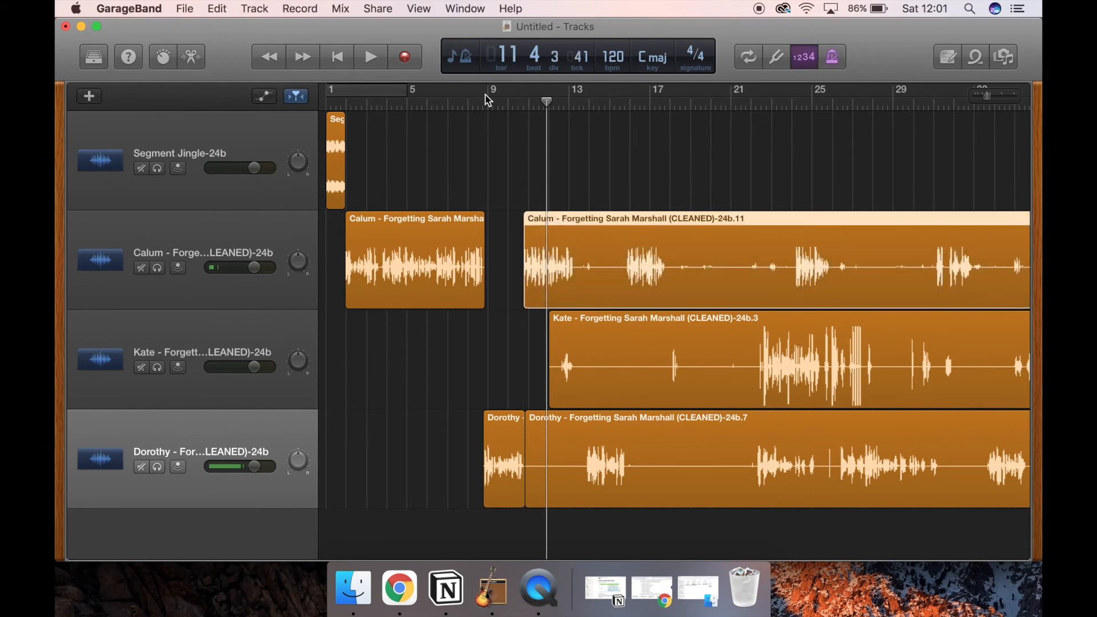
left_click(521, 105)
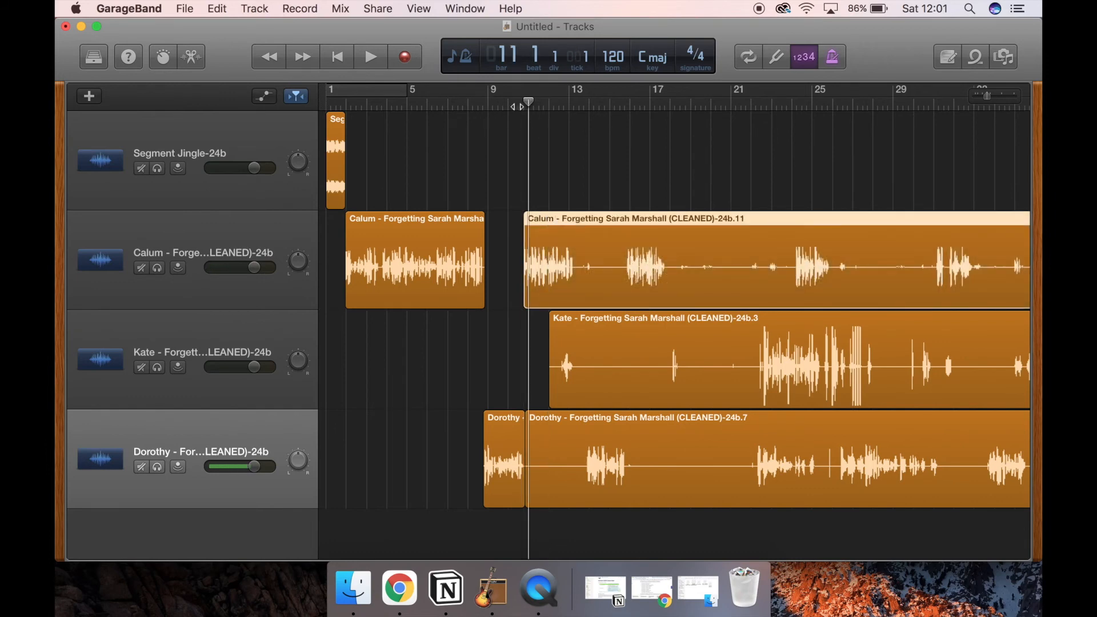
left_click_drag(525, 104, 523, 103)
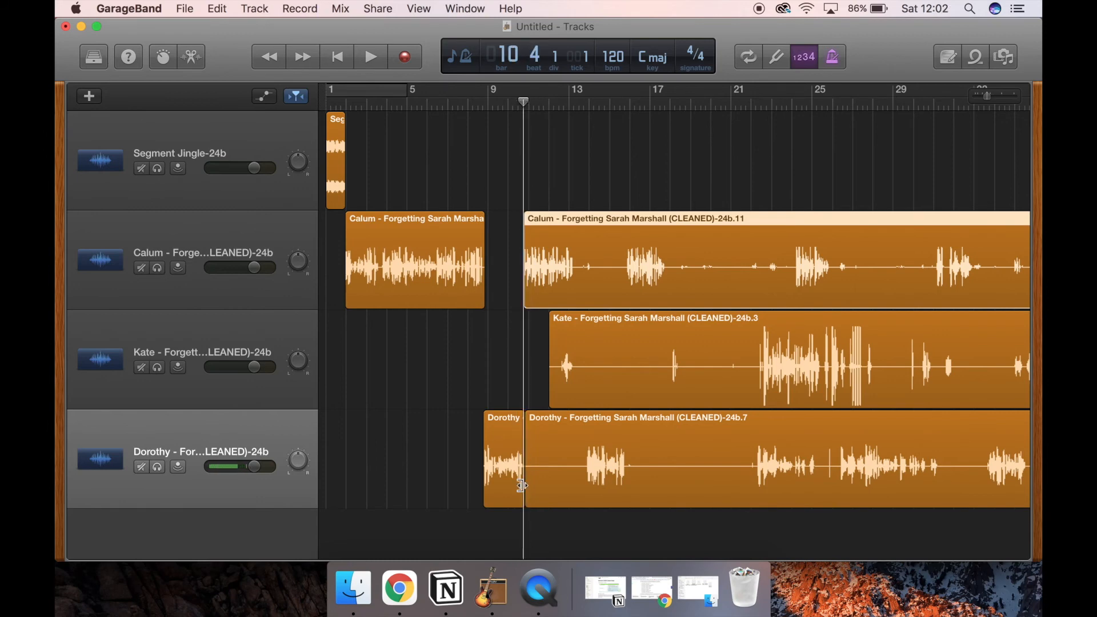
left_click(434, 103)
key("space")
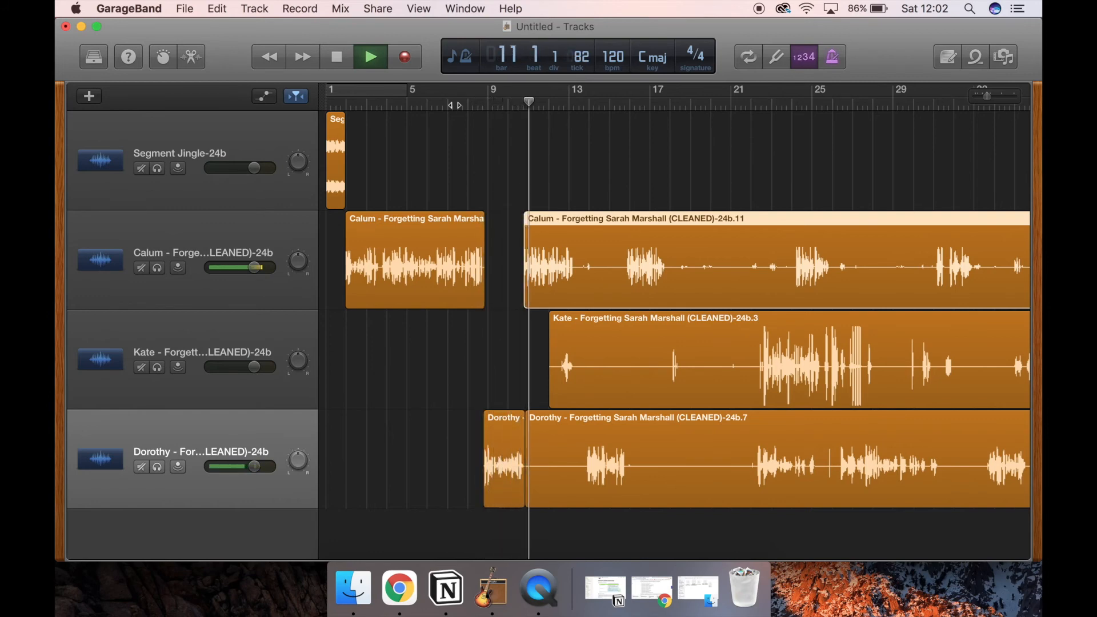
key("space")
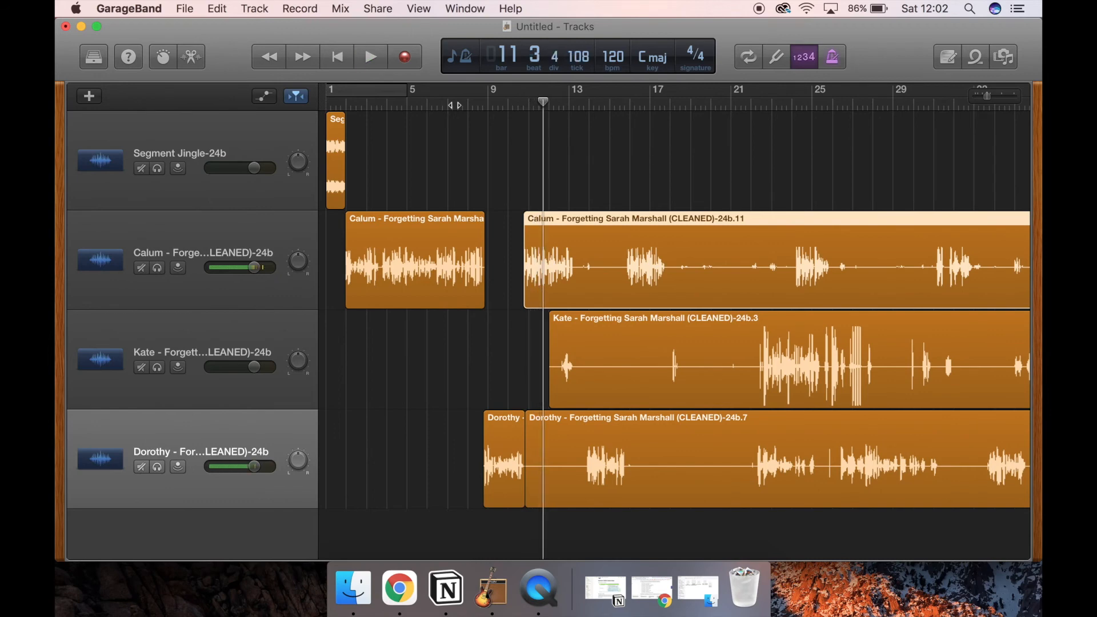
Step: Split the second voice region at 13.4.1.74, after its short opening noise, and delete the piece before the cut
key("space")
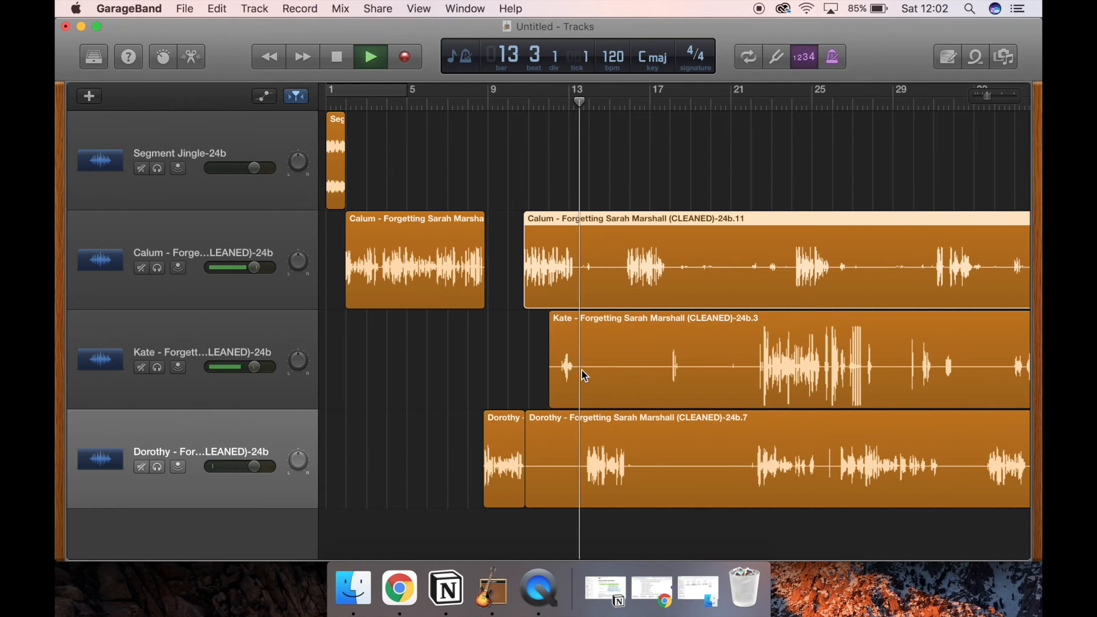
key("space")
left_click(562, 329)
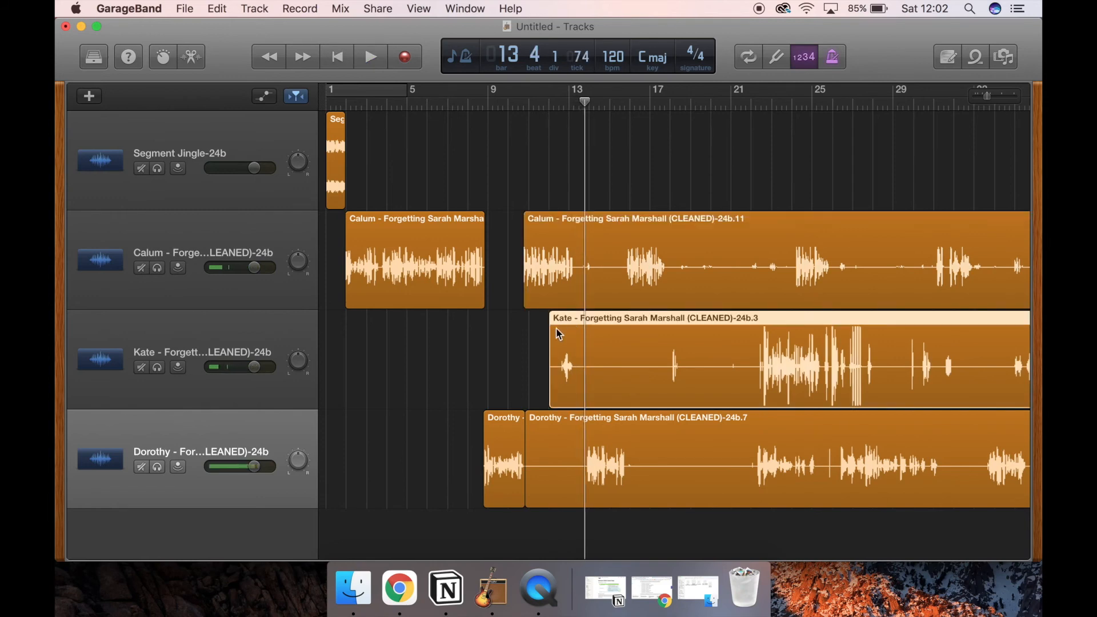
key("super+t")
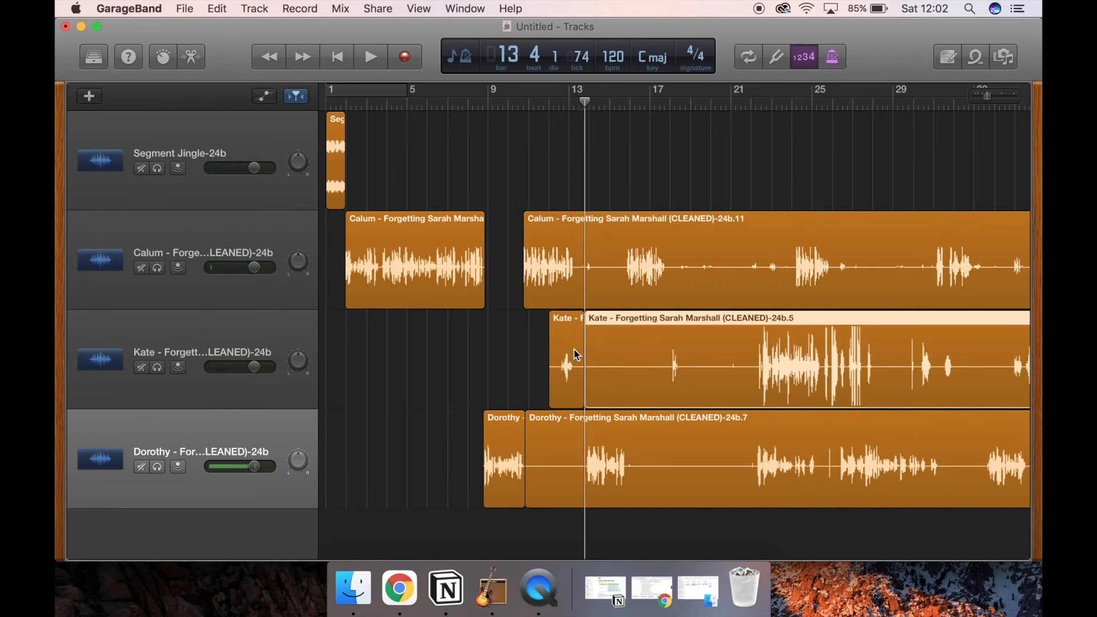
left_click(576, 354)
key("Delete")
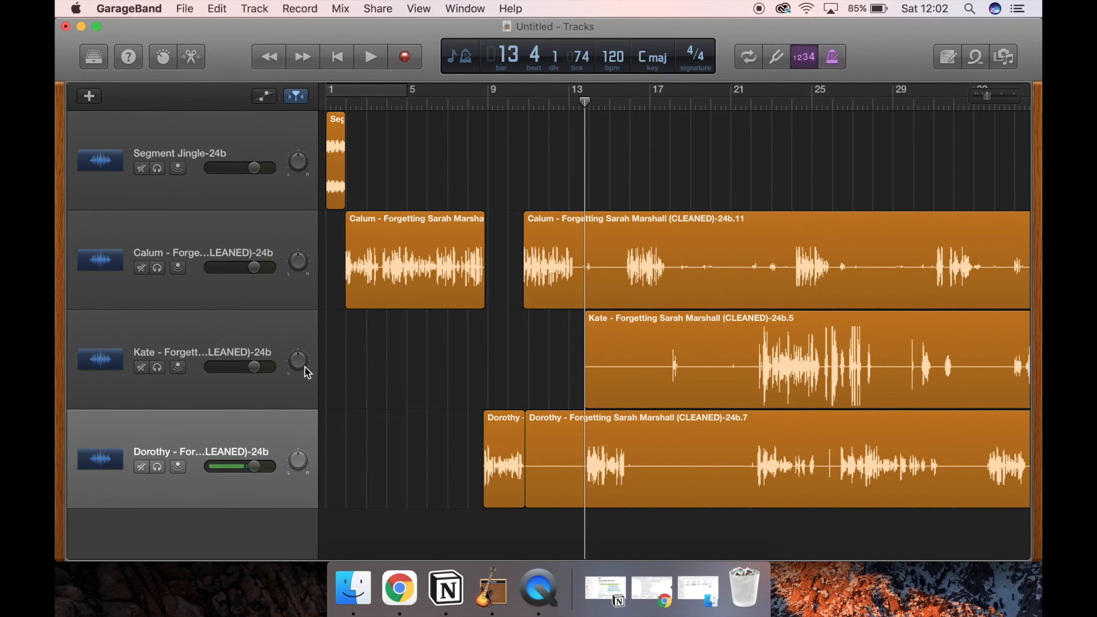
Step: Mute the second voice track
left_click(141, 368)
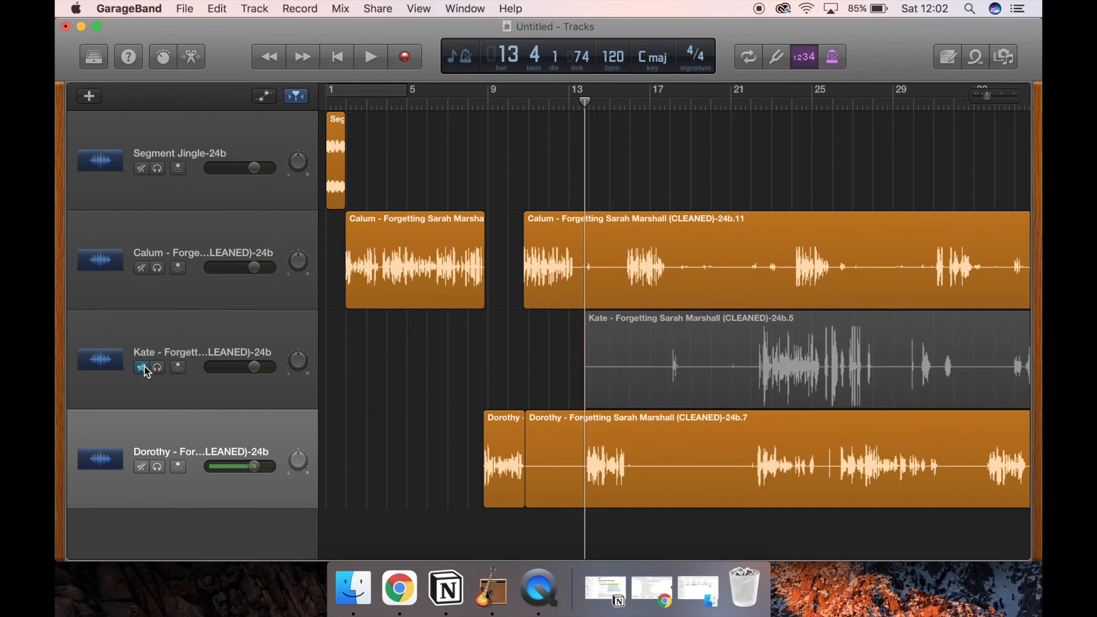